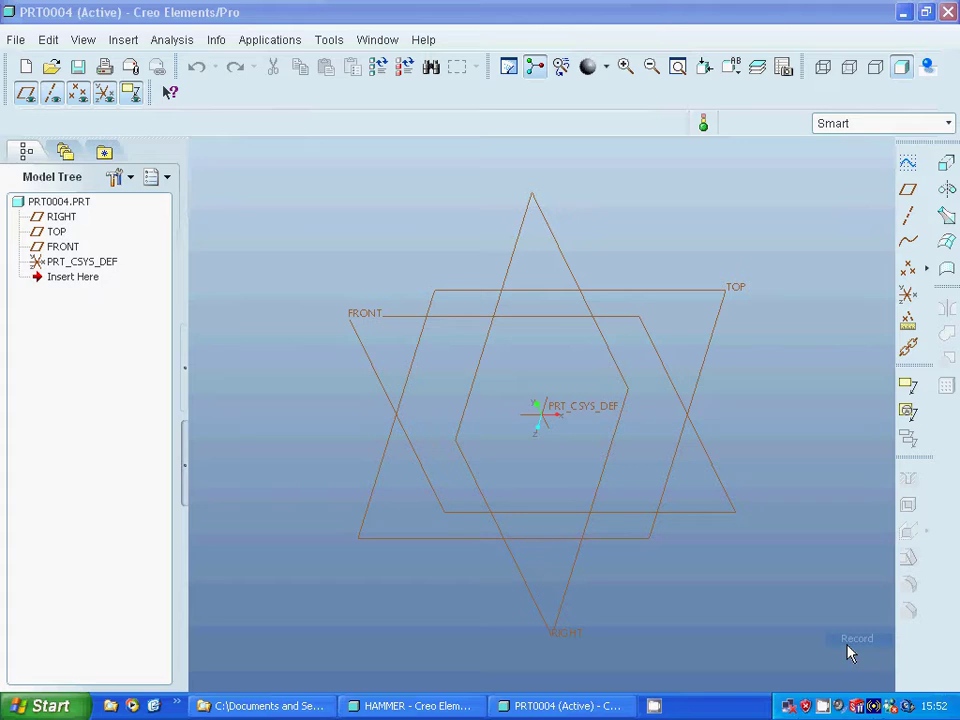
pyautogui.click(850, 645)
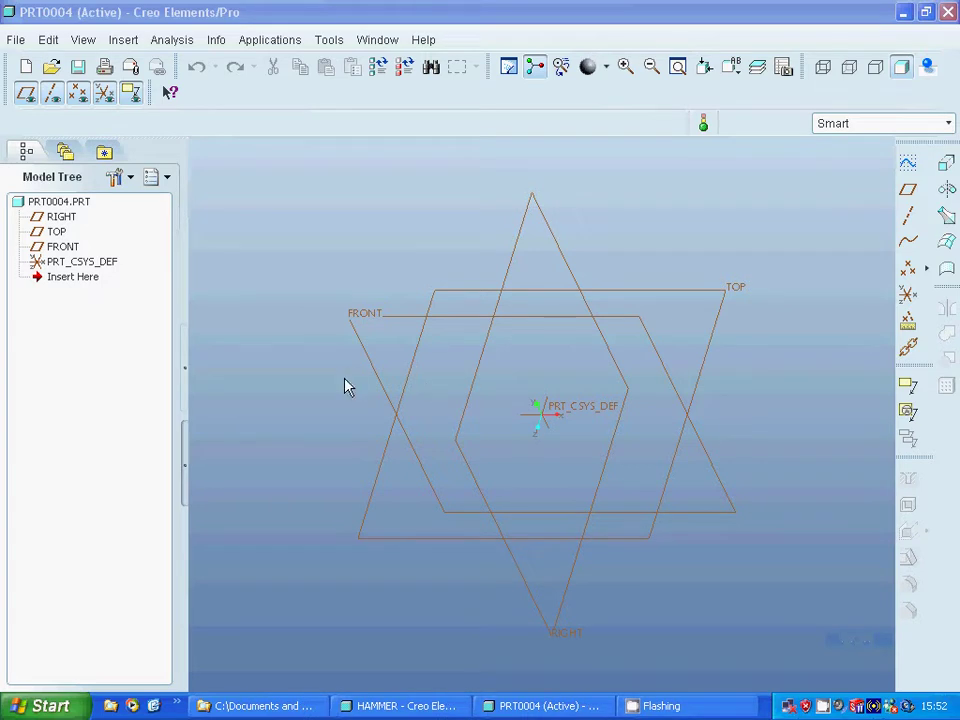
# - Sketch a rectangle about 140 wide around the origin in a new sketch on the FRONT plane, with RIGHT as orientation reference
pyautogui.click(370, 322)
pyautogui.click(911, 168)
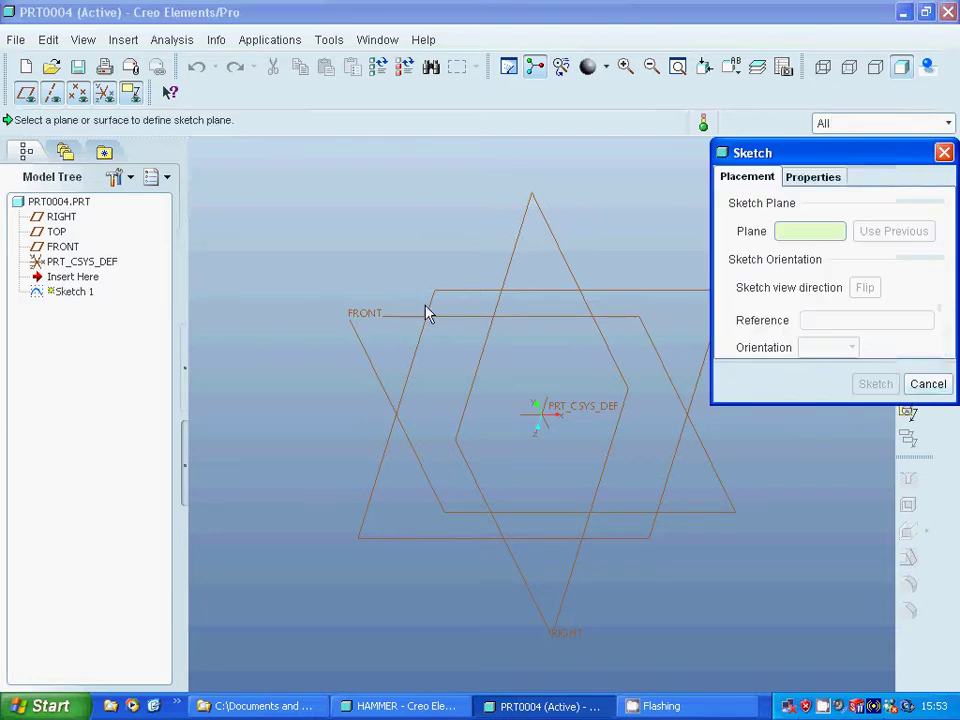
pyautogui.click(377, 320)
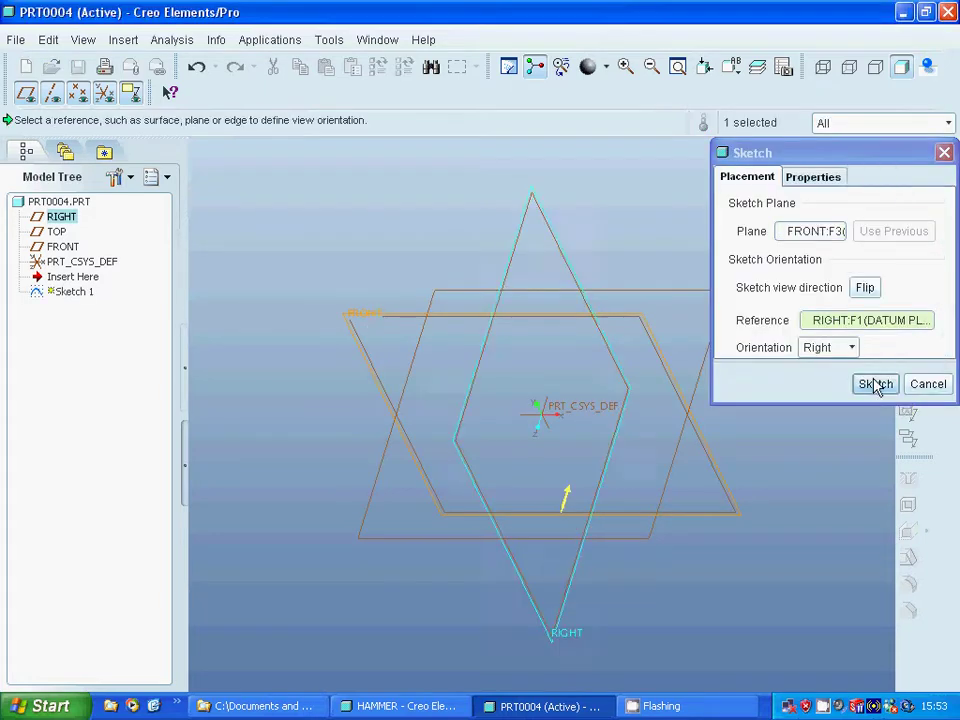
pyautogui.click(875, 385)
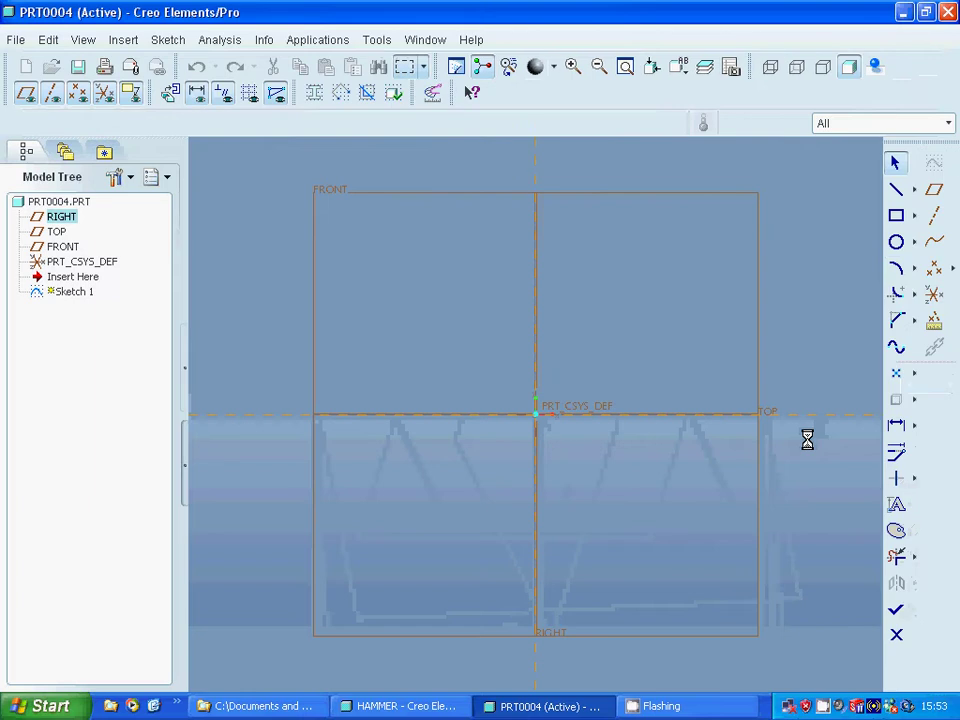
pyautogui.click(896, 215)
pyautogui.click(476, 339)
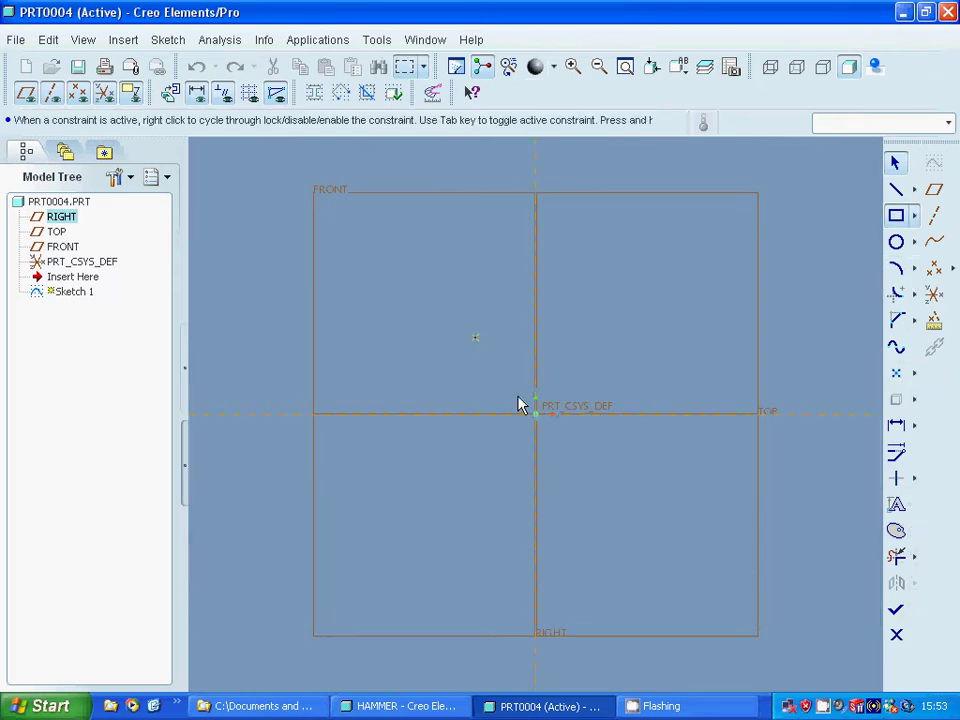
pyautogui.click(589, 457)
pyautogui.click(597, 468)
pyautogui.click(897, 164)
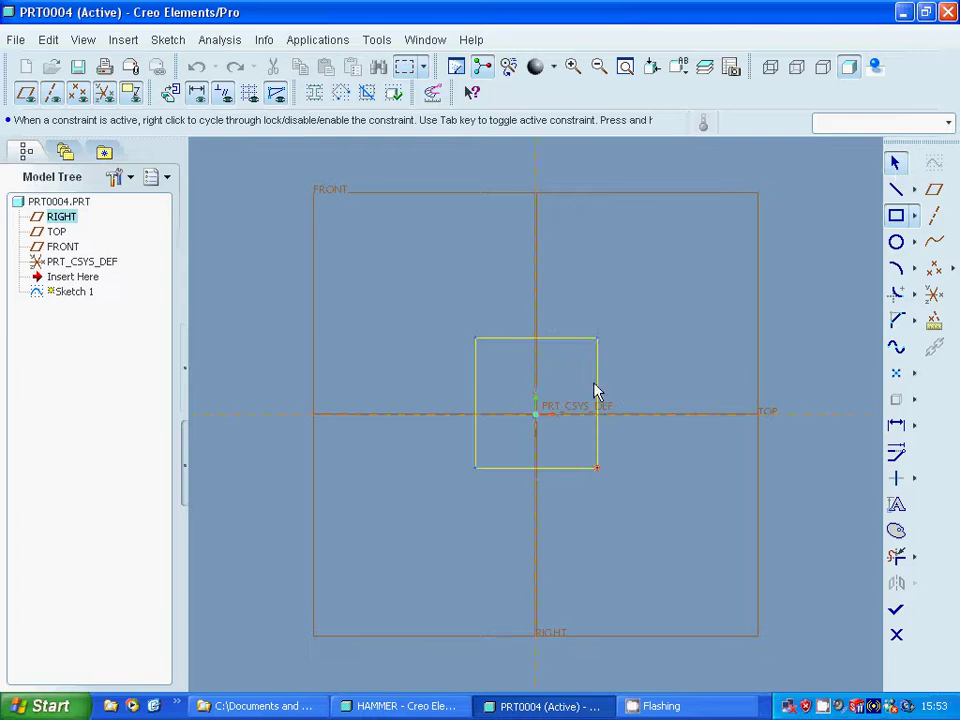
# - Set the rectangle's width to 100 and the distance from its left edge to the vertical reference to 50
pyautogui.doubleClick(512, 330)
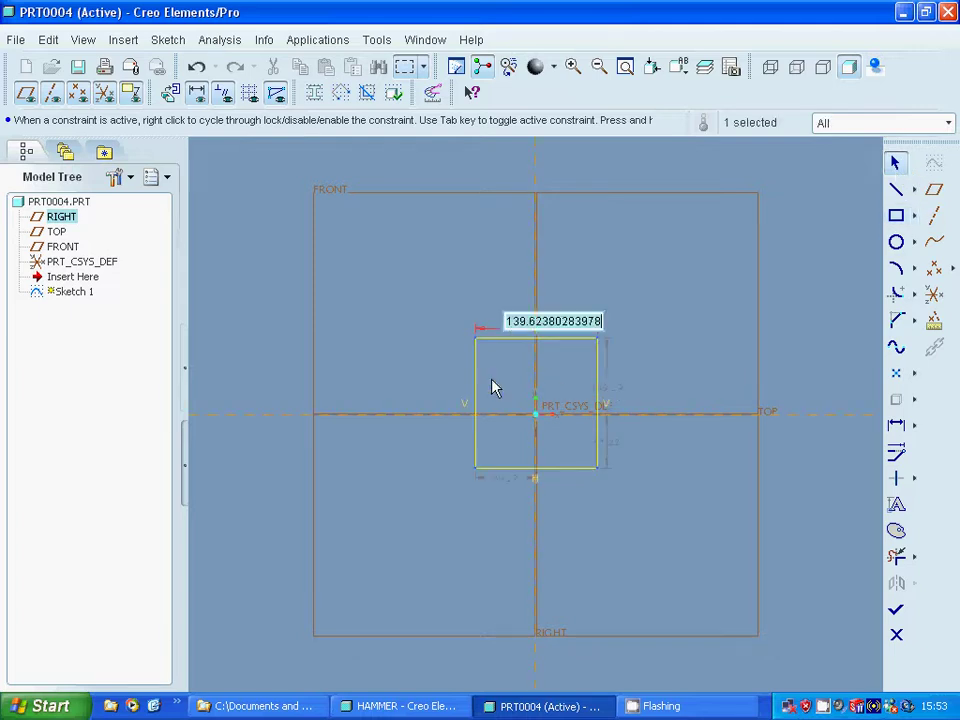
pyautogui.write('100')
pyautogui.press('Return')
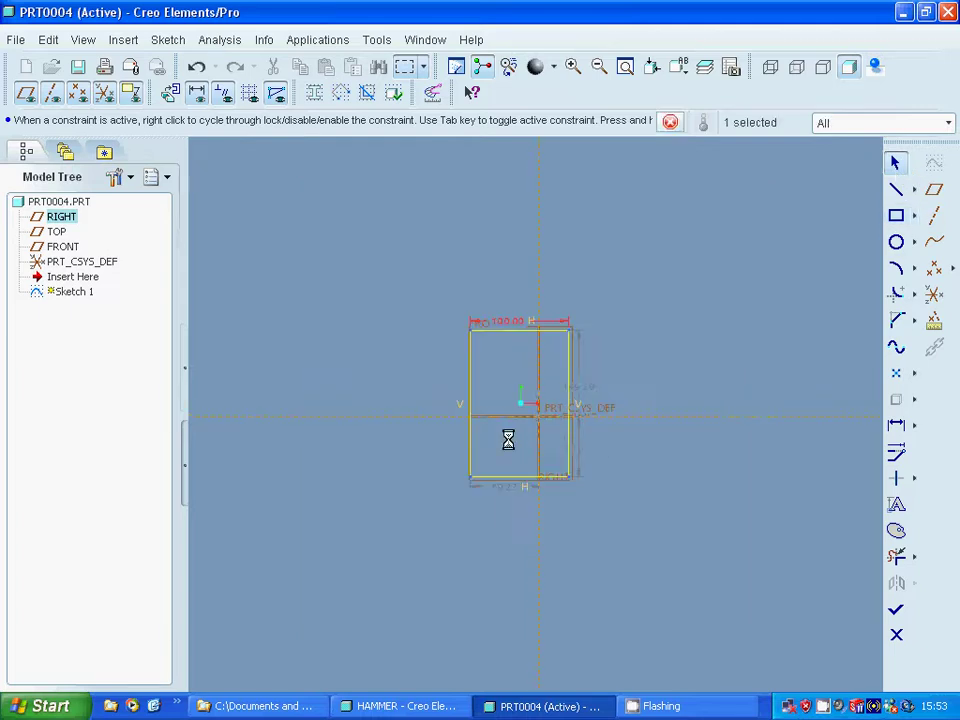
pyautogui.doubleClick(486, 638)
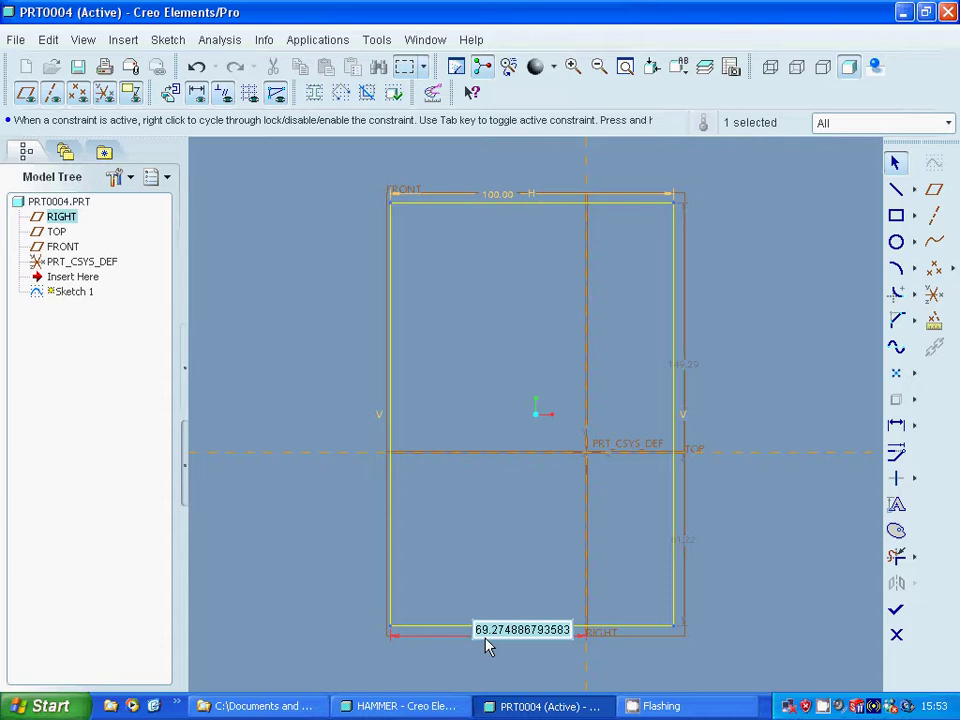
pyautogui.write('5')
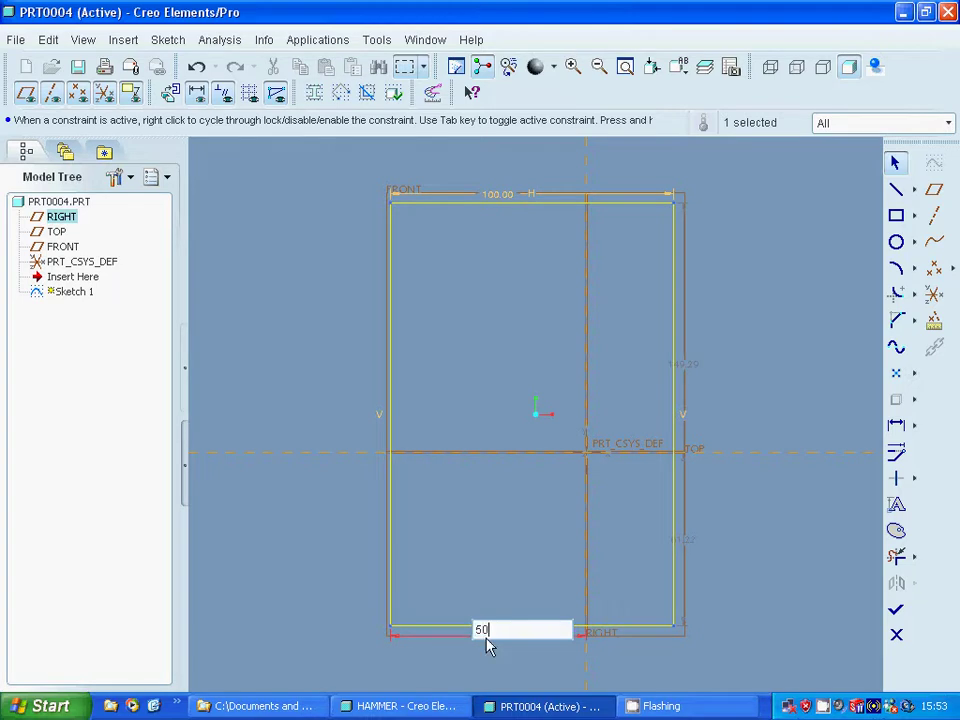
pyautogui.write('0')
pyautogui.press('Return')
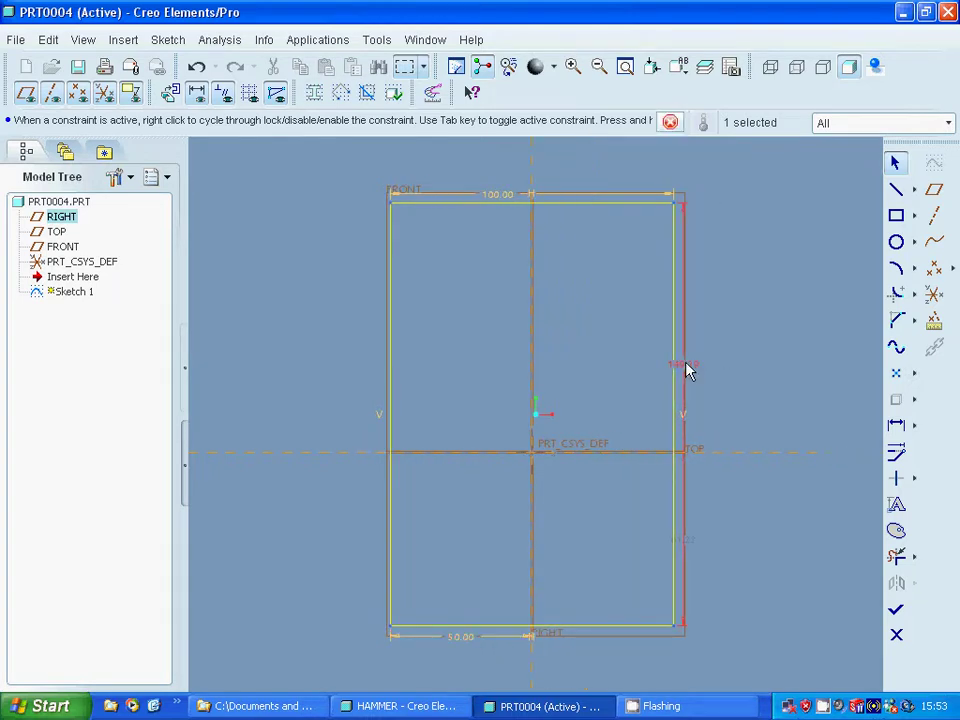
# - Set the rectangle's height to 100 and its bottom edge's distance to the horizontal reference to 50, and finish the sketch
pyautogui.doubleClick(686, 369)
pyautogui.write('100')
pyautogui.press('Return')
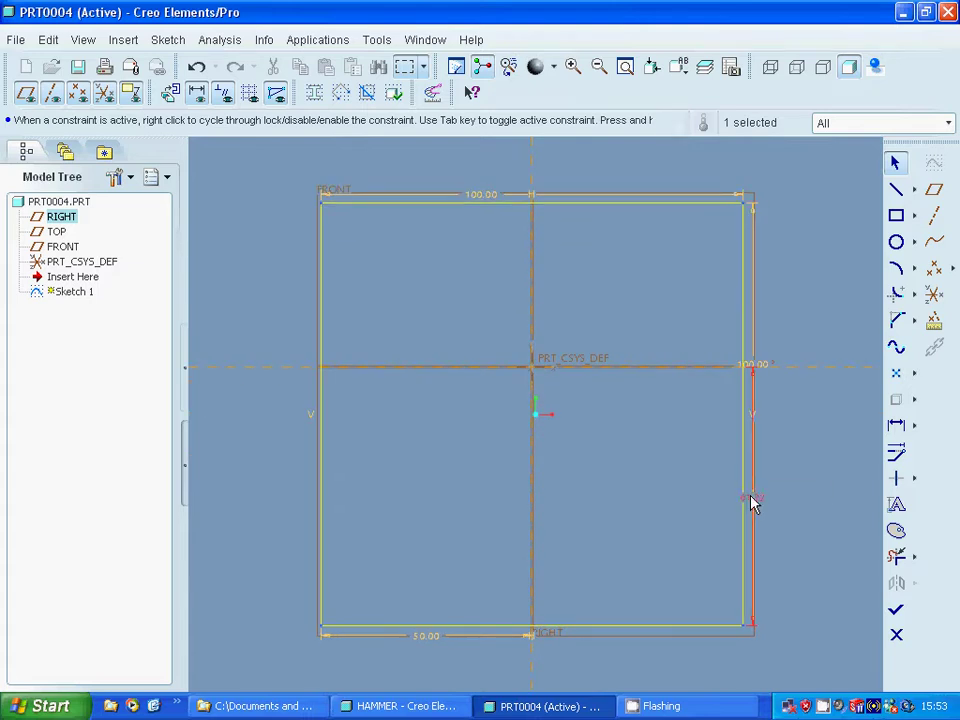
pyautogui.doubleClick(752, 500)
pyautogui.write('50')
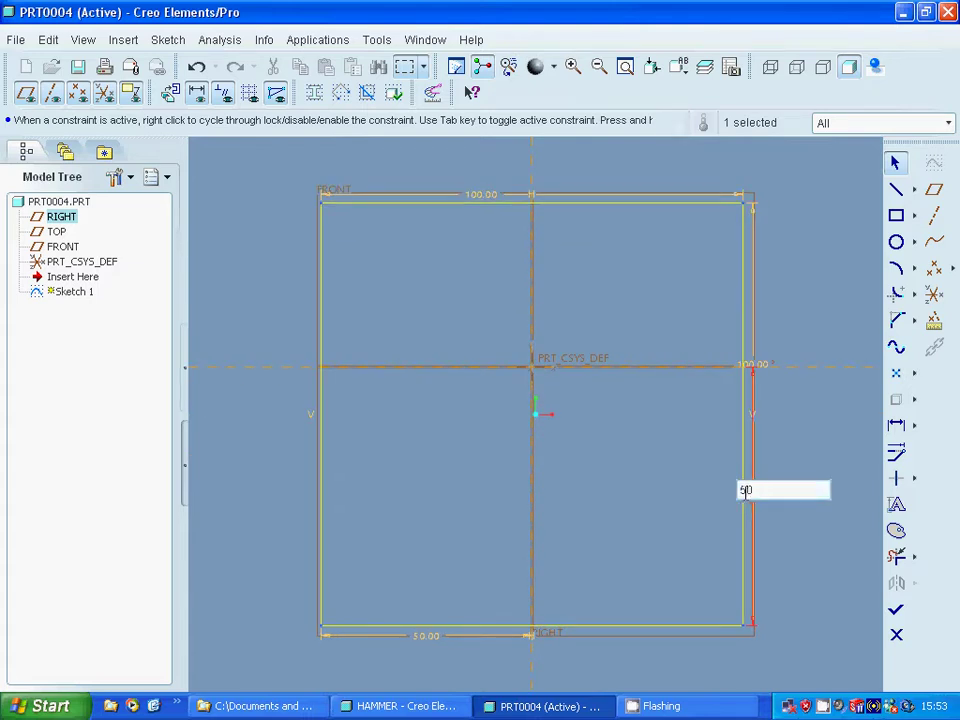
pyautogui.press('Return')
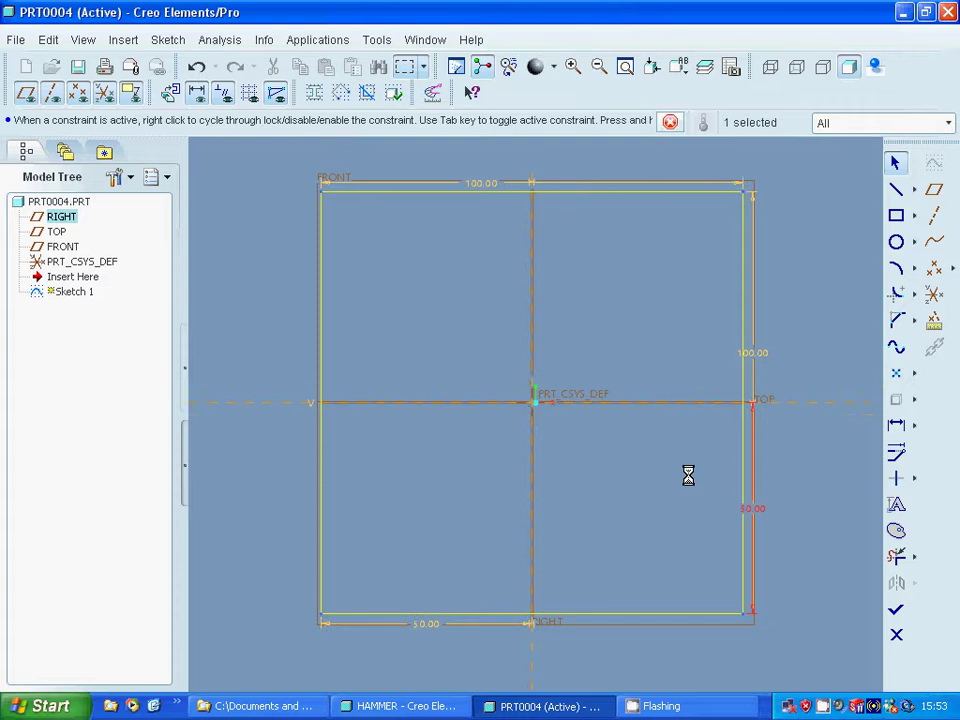
pyautogui.click(896, 612)
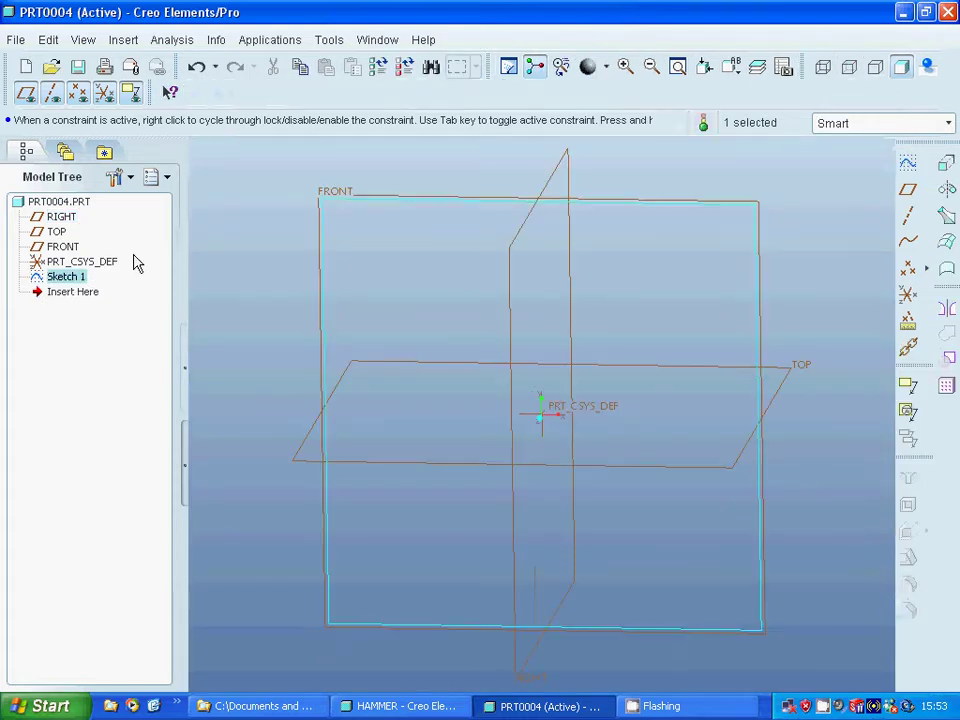
# - Create a datum plane parallel to the FRONT plane with a translation of -25
pyautogui.click(62, 246)
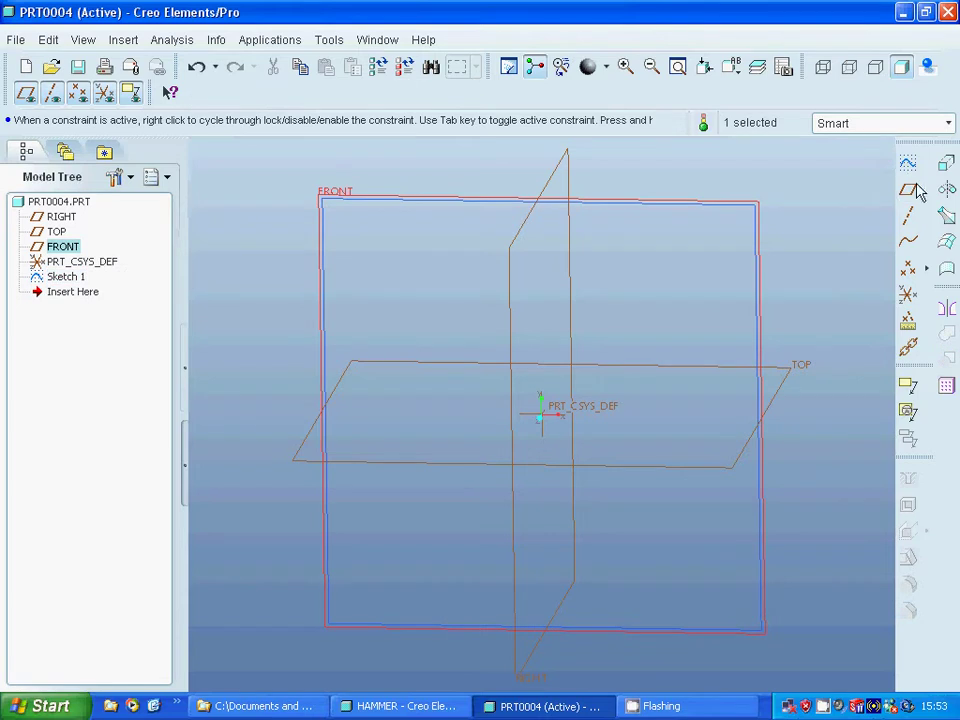
pyautogui.click(947, 164)
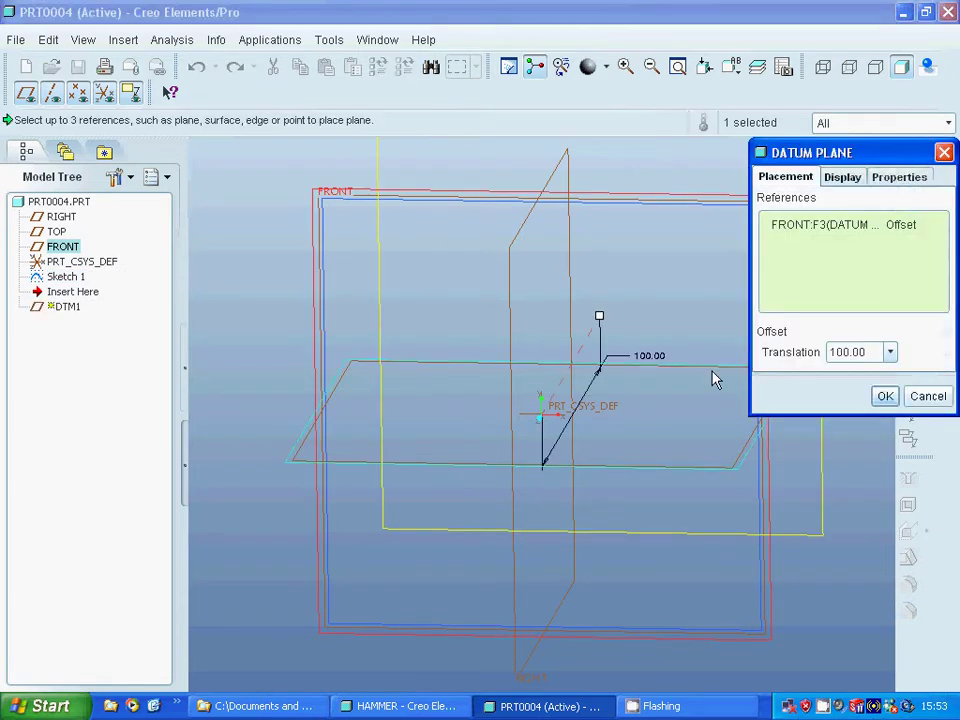
pyautogui.hotkey('ctrl', 'd')
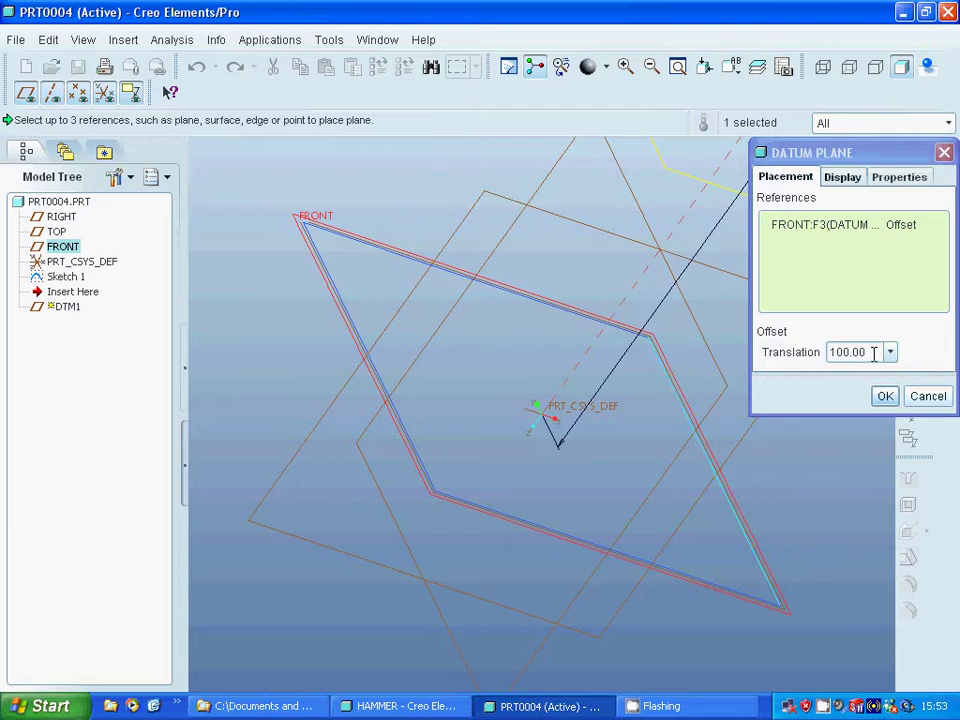
pyautogui.moveTo(879, 352); pyautogui.dragTo(816, 360)
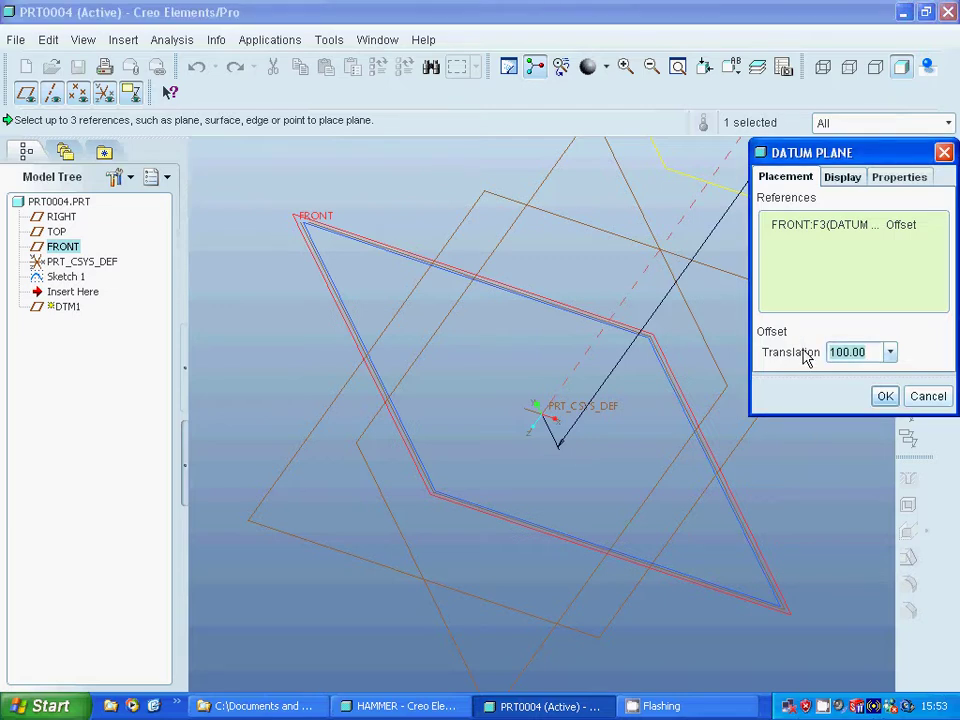
pyautogui.write('-')
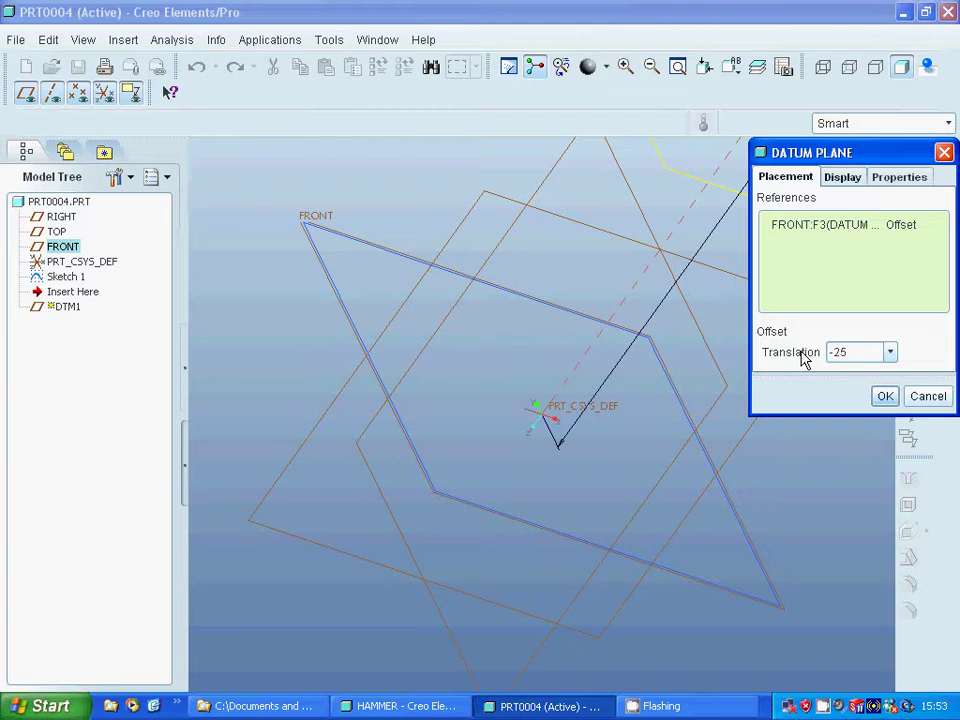
pyautogui.write('25')
pyautogui.press('Return')
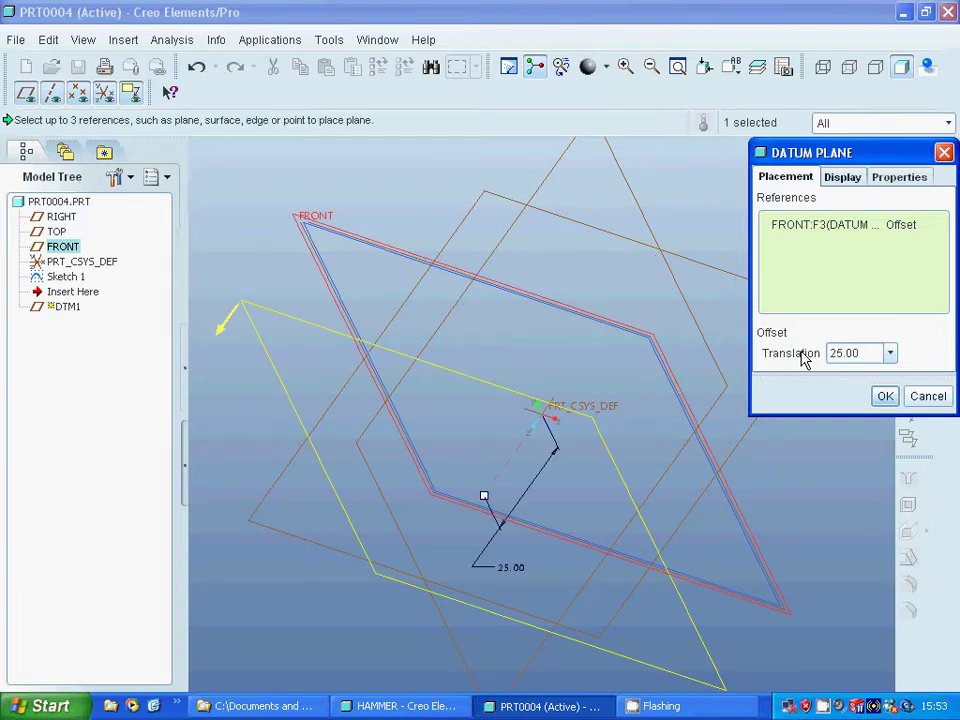
pyautogui.click(885, 396)
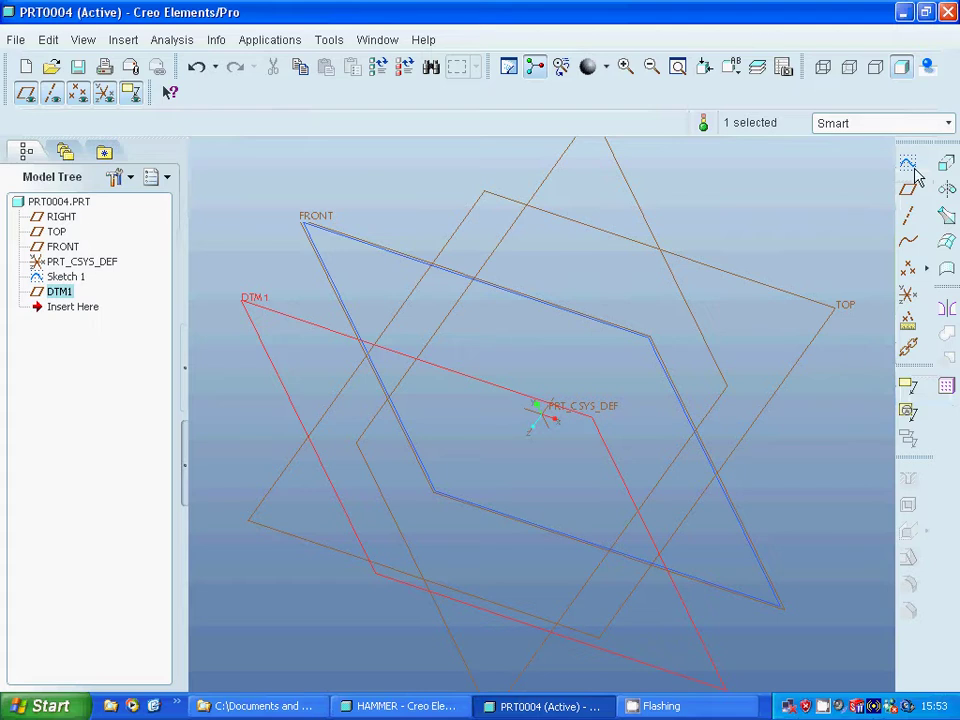
# - Sketch a circle about 69 in diameter, centred on the origin, in a new sketch on datum plane DTM1
pyautogui.click(906, 164)
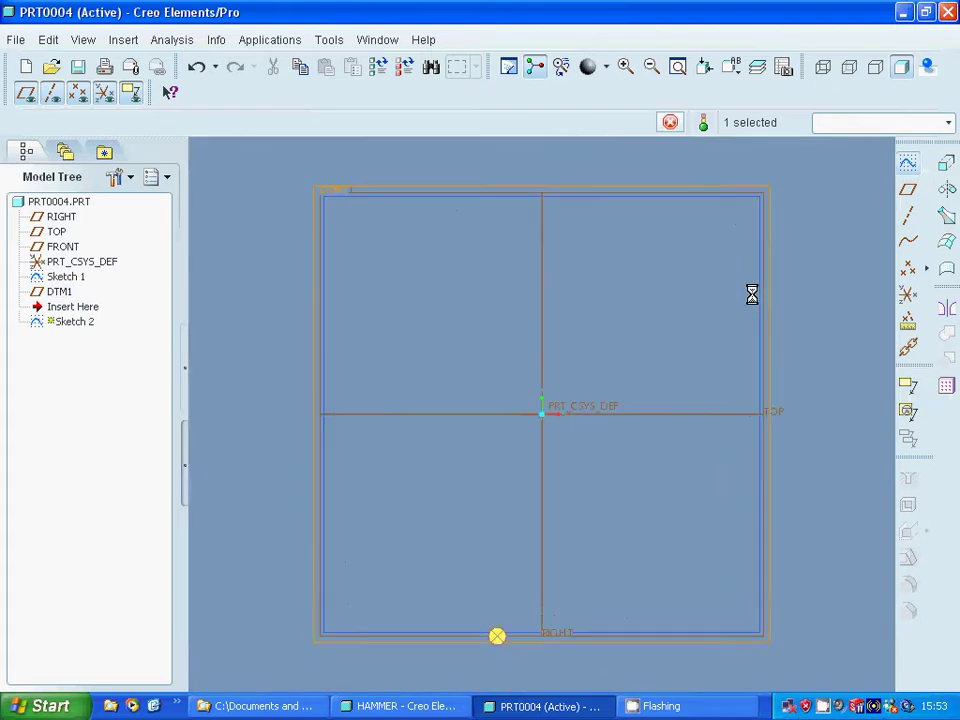
pyautogui.click(874, 385)
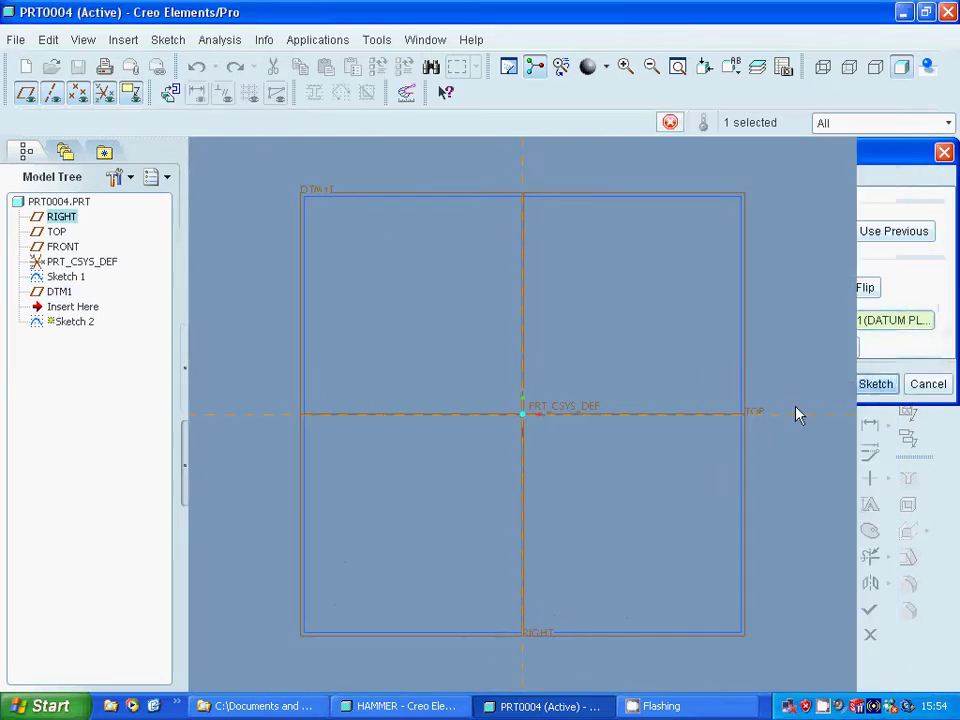
pyautogui.click(896, 242)
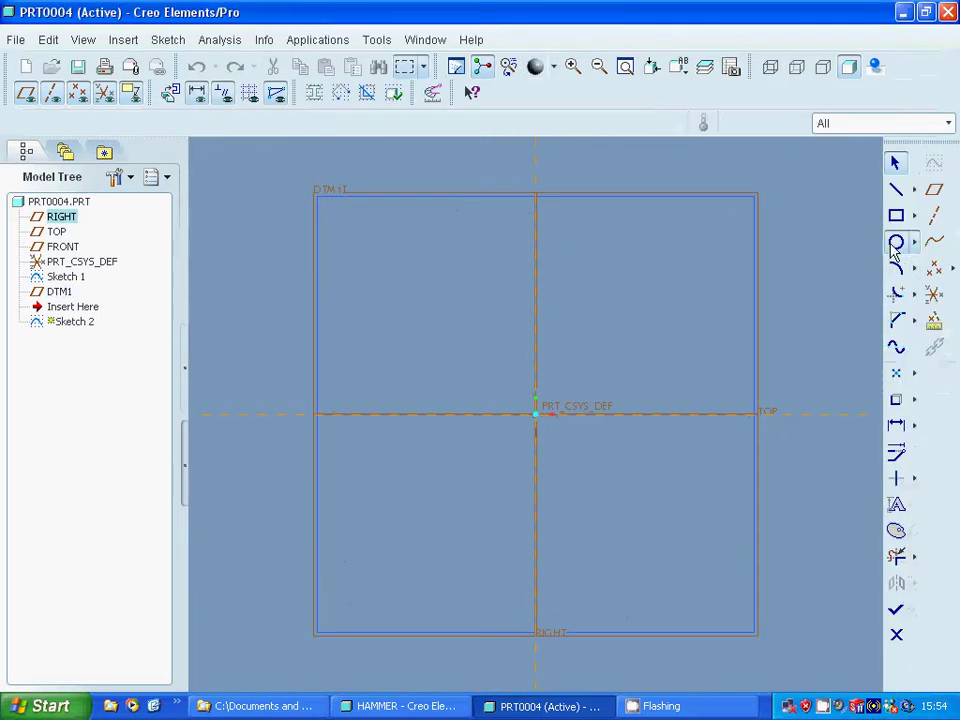
pyautogui.click(538, 414)
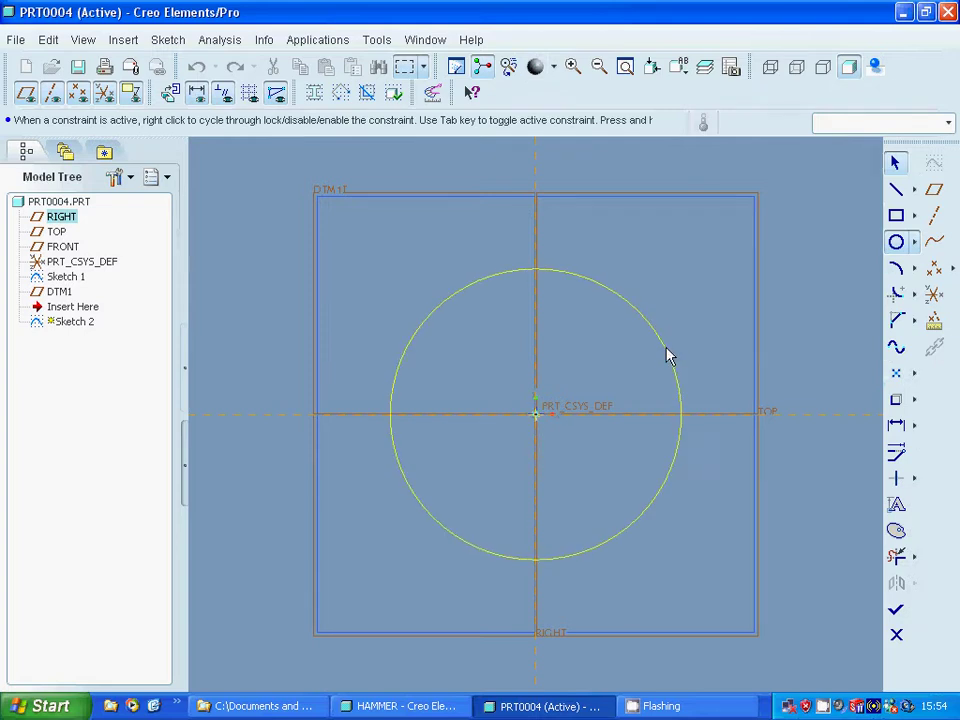
pyautogui.middleClick(671, 349)
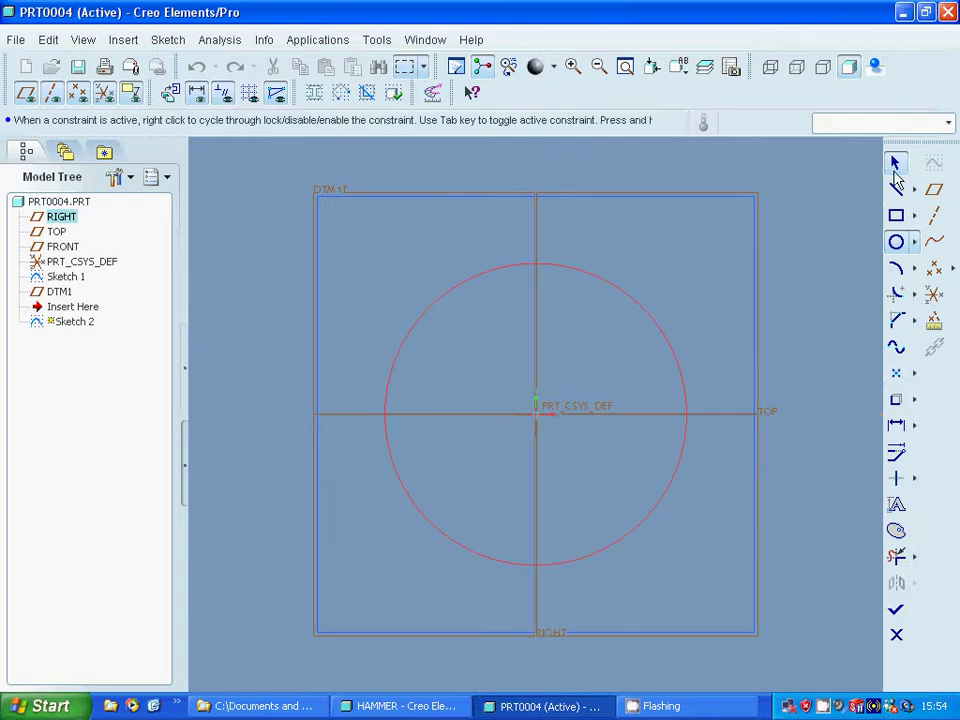
pyautogui.click(663, 334)
# - Set the circle's diameter to 70 and finish the sketch
pyautogui.doubleClick(358, 272)
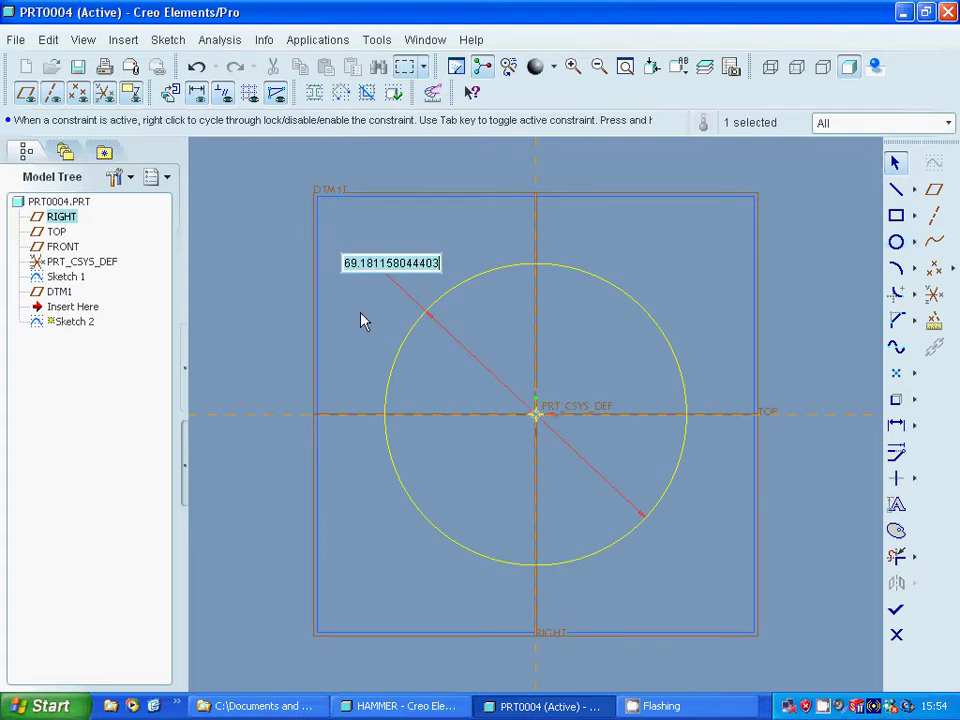
pyautogui.write('70')
pyautogui.press('Return')
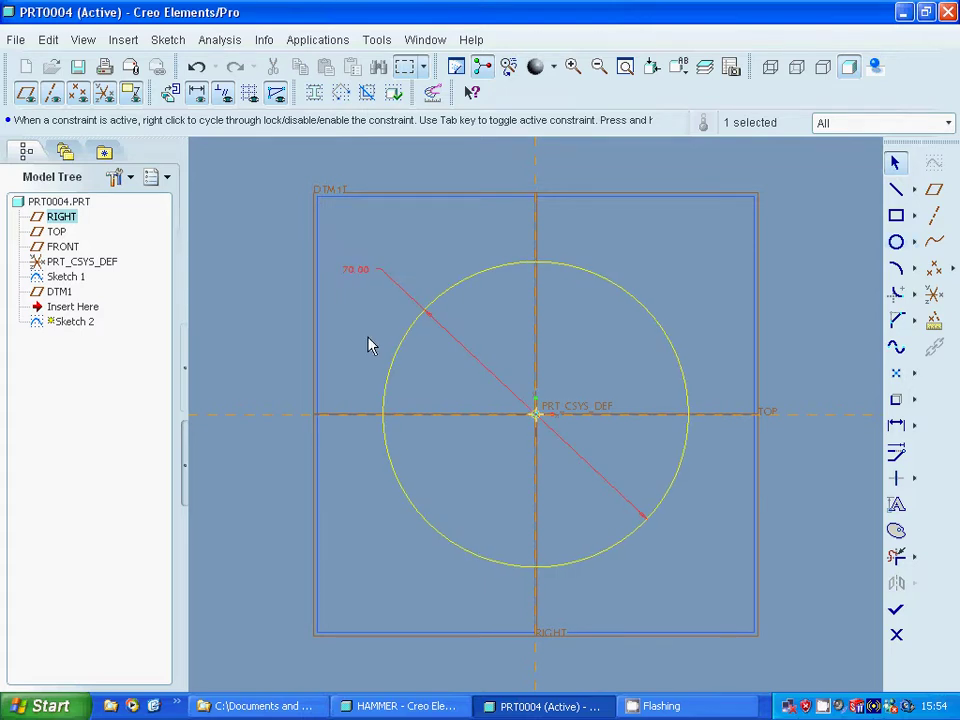
pyautogui.click(897, 610)
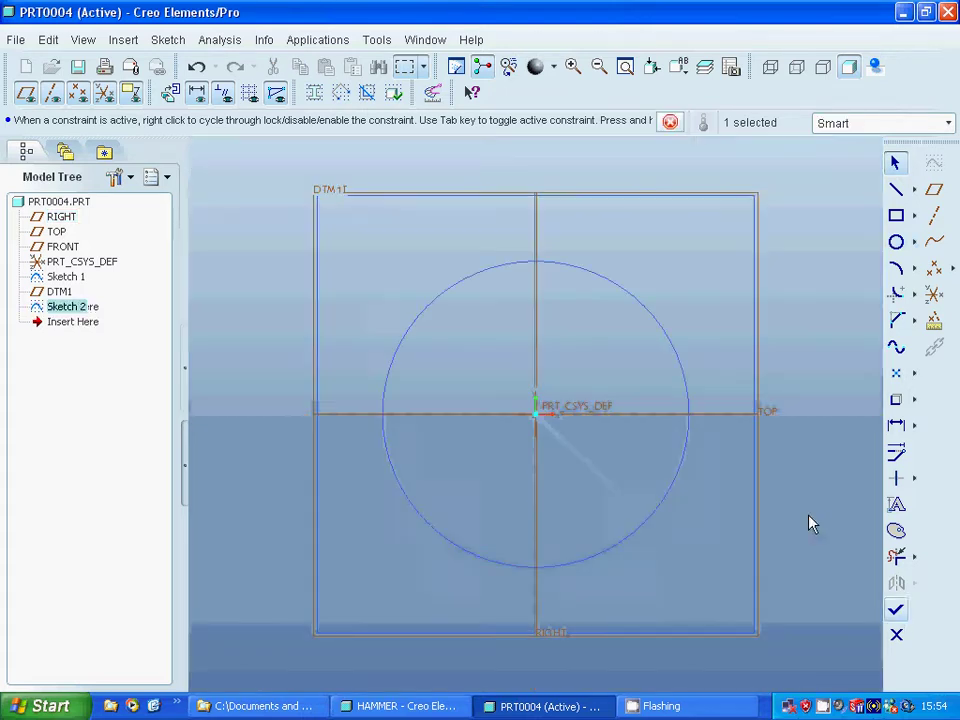
# - Create a datum plane parallel to DTM1 with a translation of -25
pyautogui.moveTo(821, 426); pyautogui.dragTo(781, 460, button='middle')
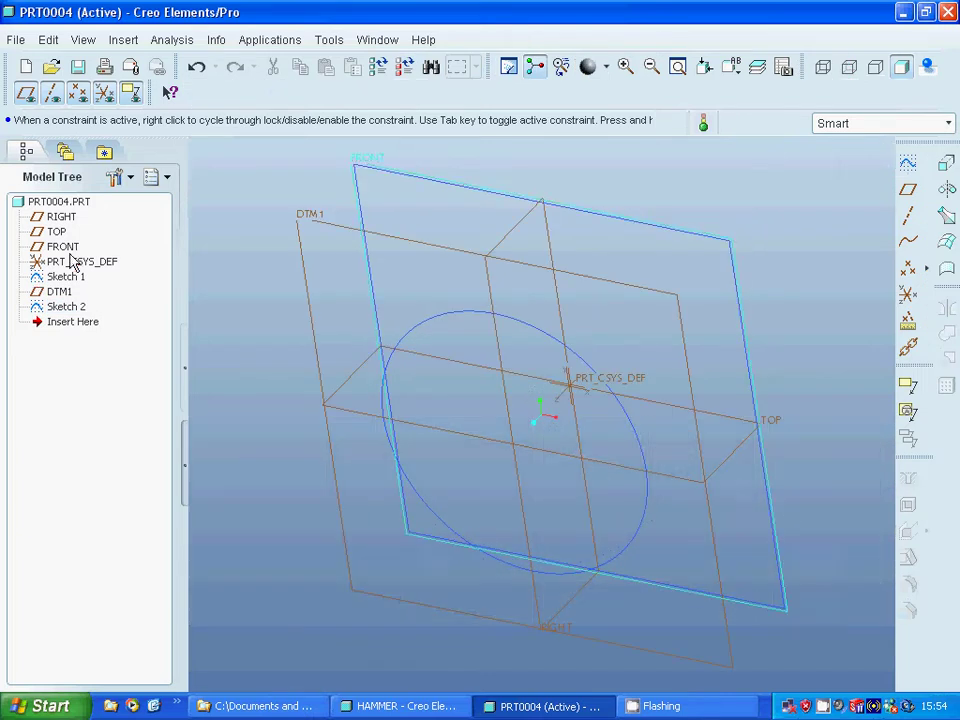
pyautogui.click(57, 292)
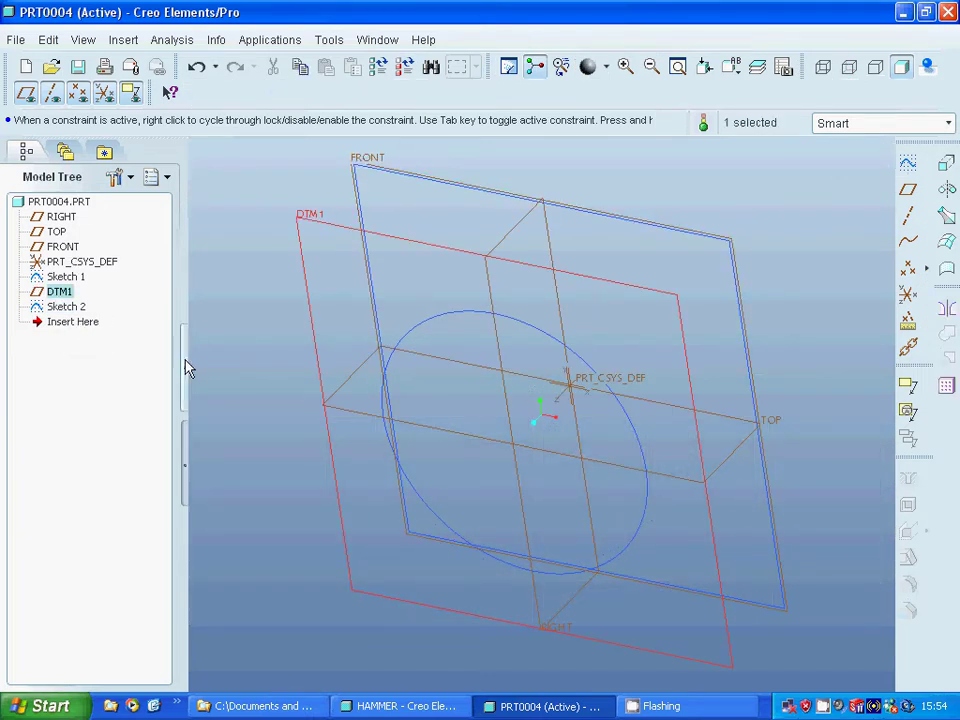
pyautogui.click(908, 189)
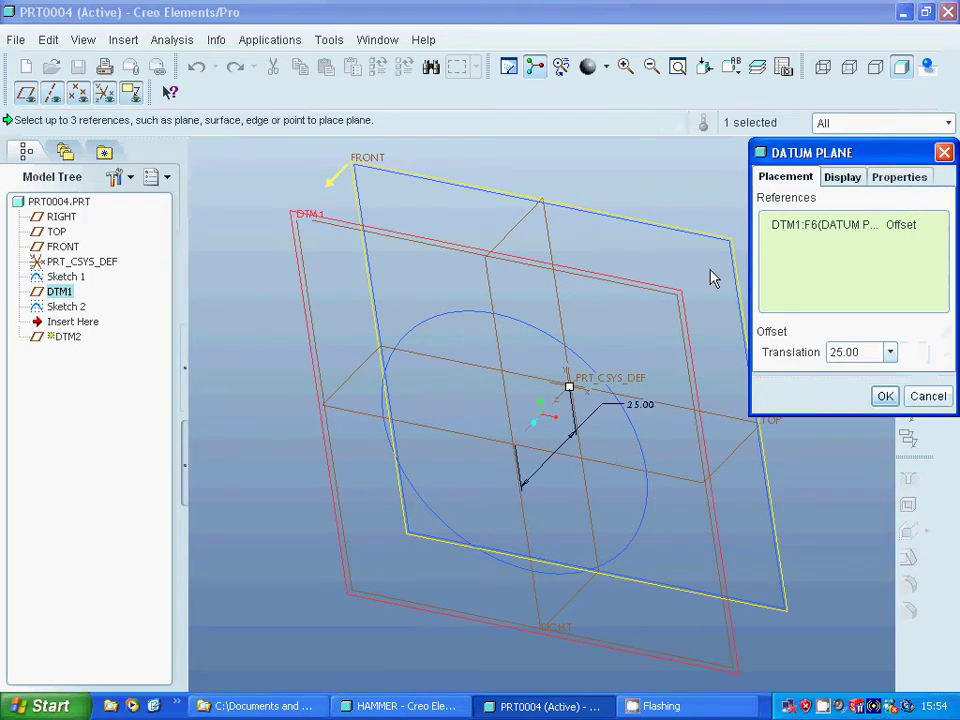
pyautogui.click(840, 356)
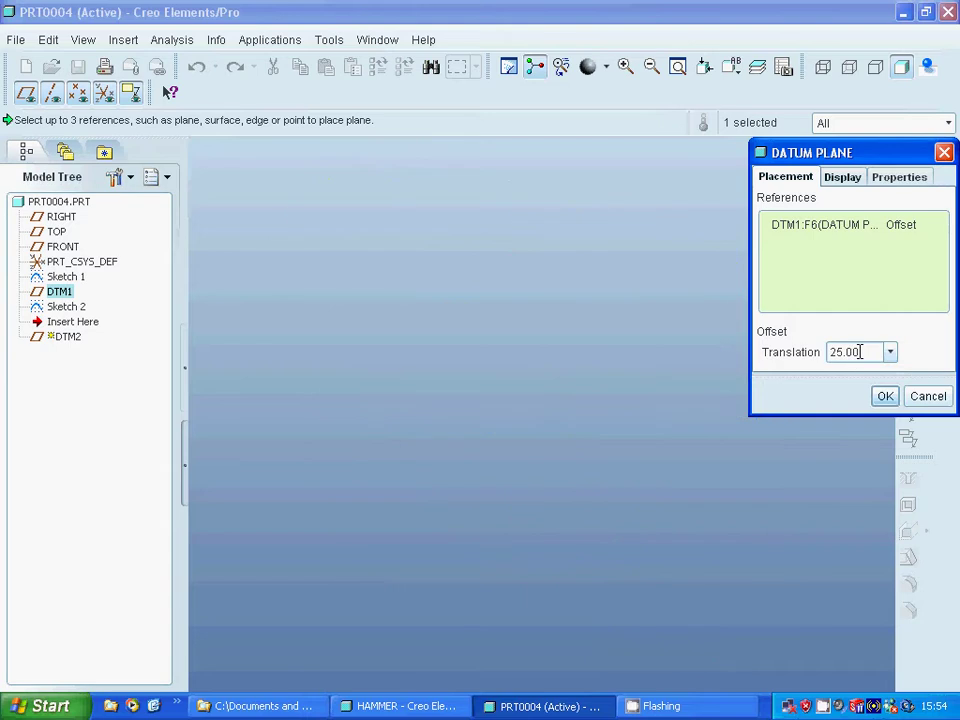
pyautogui.doubleClick(830, 358)
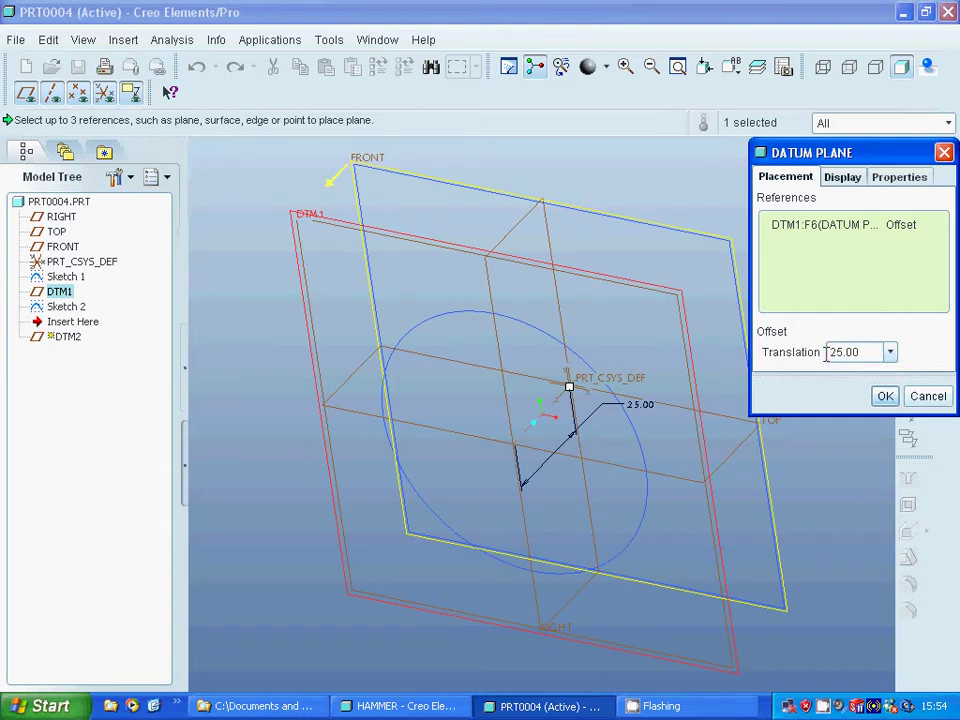
pyautogui.click(829, 356)
pyautogui.write('-')
pyautogui.click(885, 397)
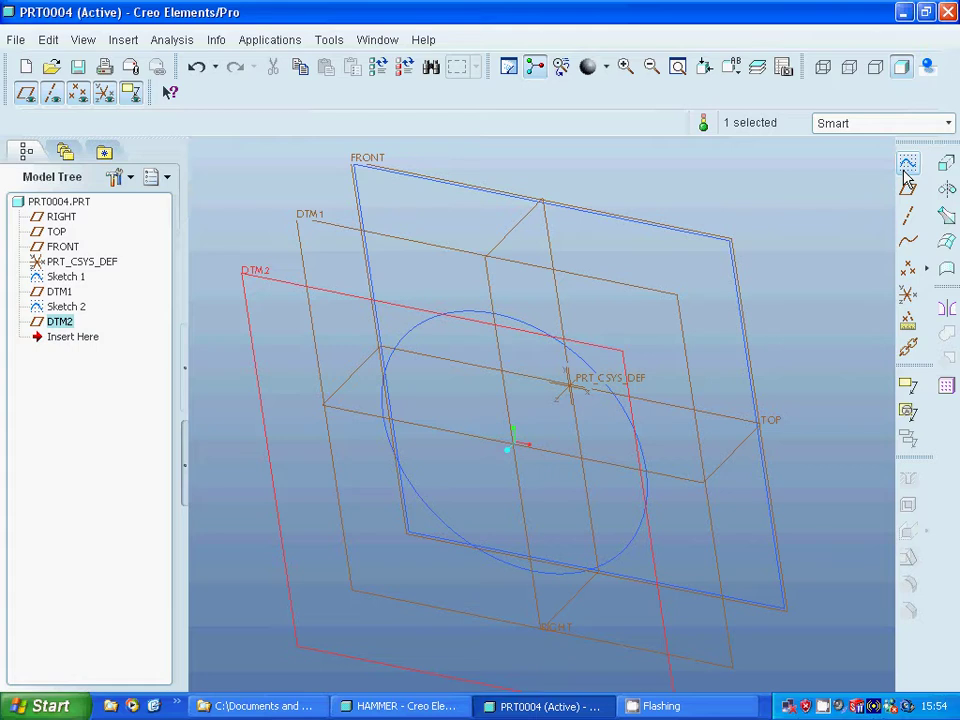
# - Sketch a circle about 99.6 in diameter, centred on the origin, in a new sketch on datum plane DTM2
pyautogui.click(906, 166)
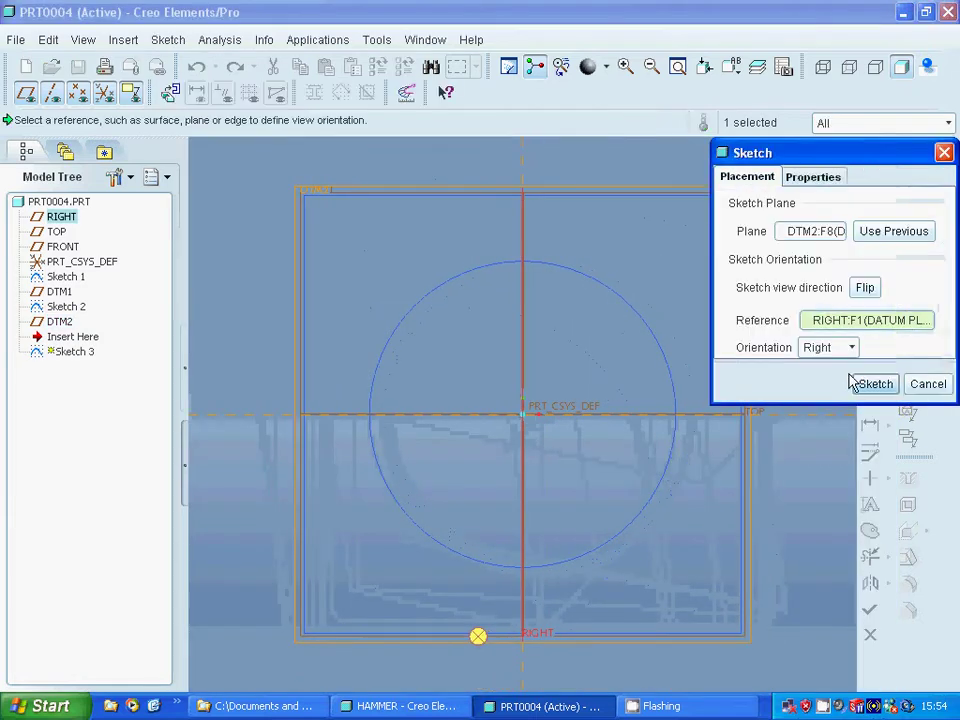
pyautogui.click(873, 386)
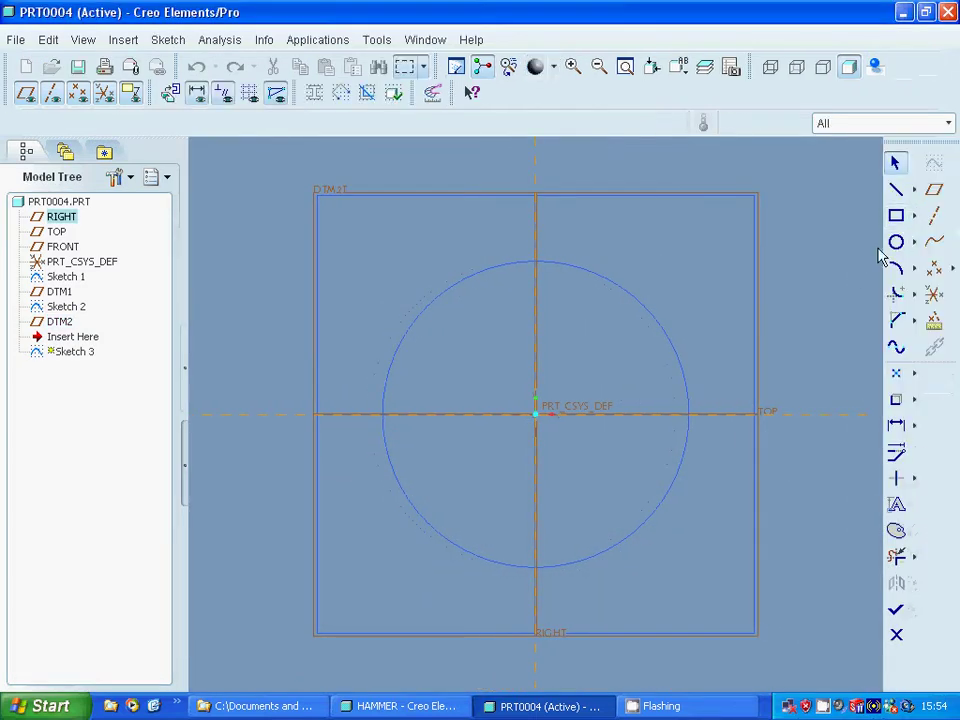
pyautogui.click(897, 248)
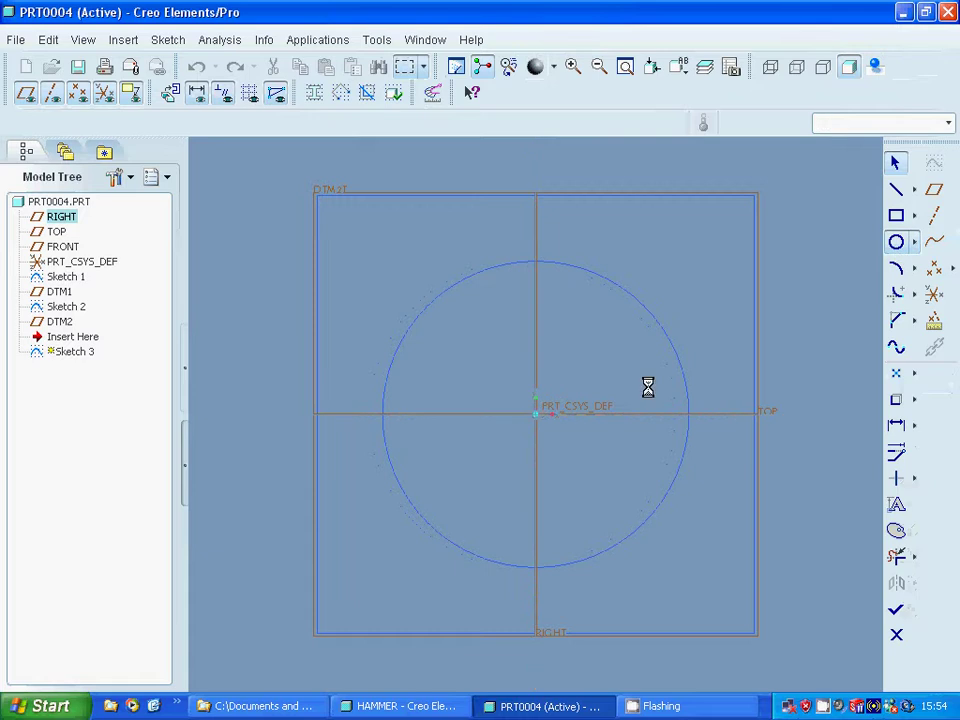
pyautogui.click(537, 415)
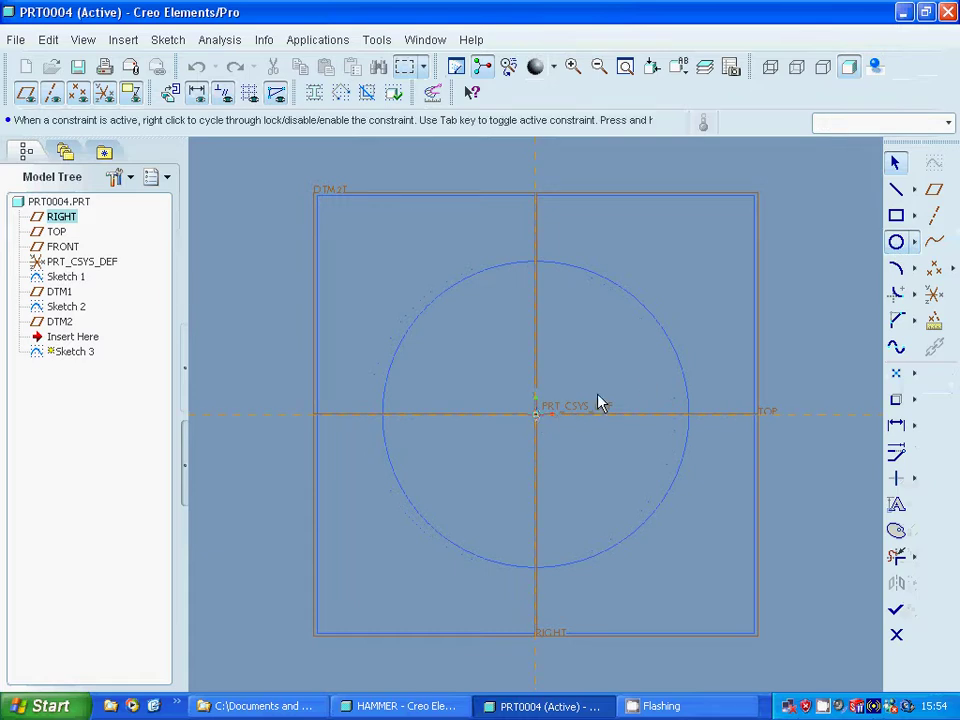
pyautogui.click(752, 383)
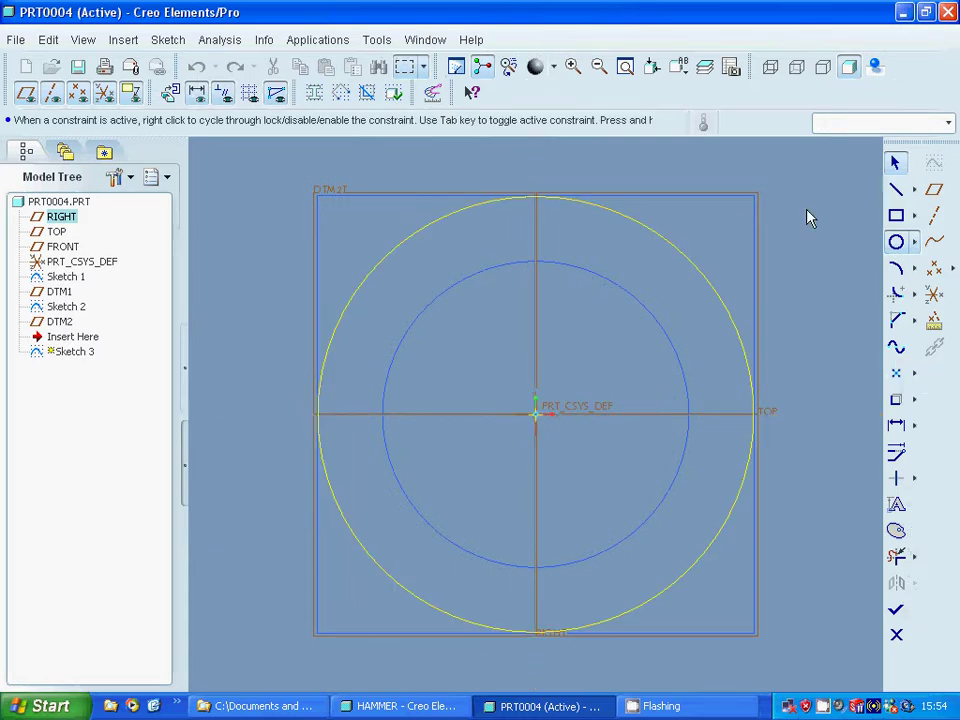
pyautogui.middleClick(395, 303)
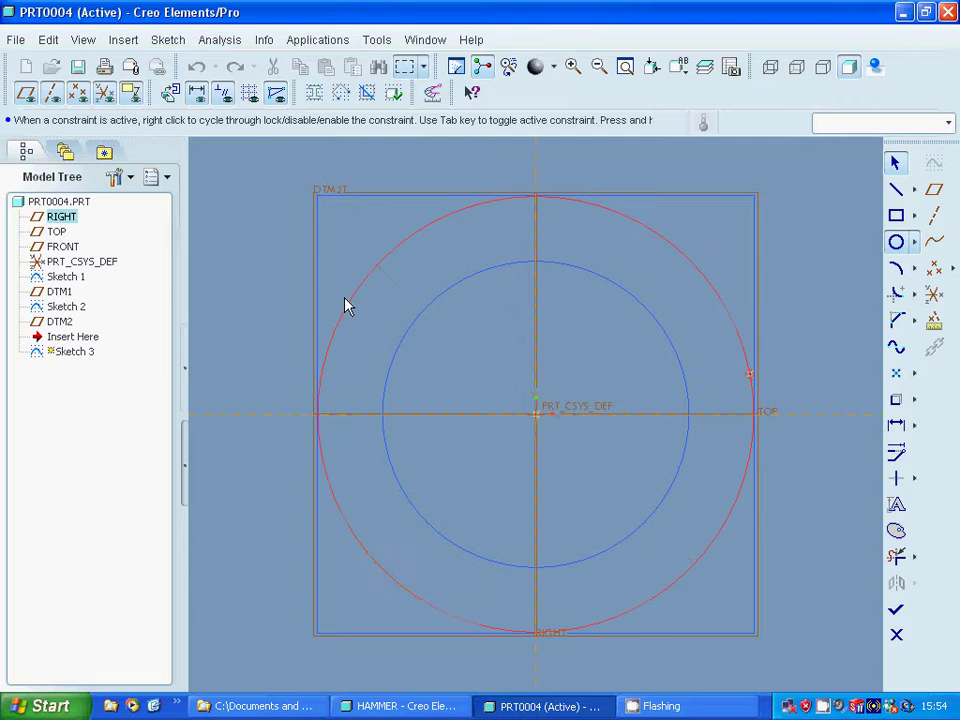
# - Set the diameter of the circle on DTM2 to 100 and finish the sketch
pyautogui.doubleClick(286, 212)
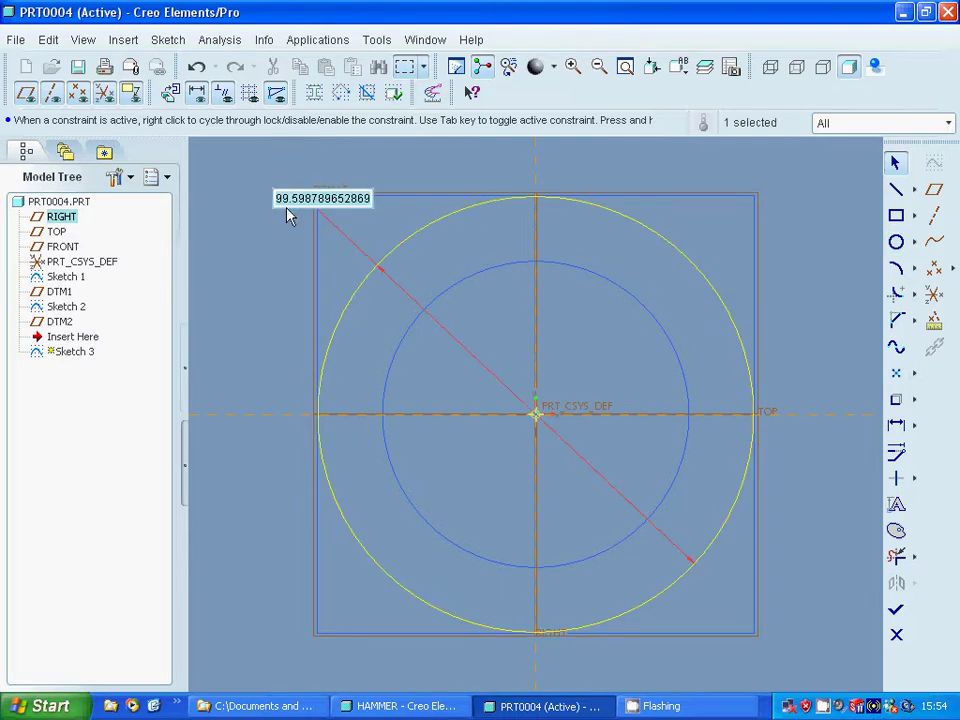
pyautogui.write('100')
pyautogui.press('Return')
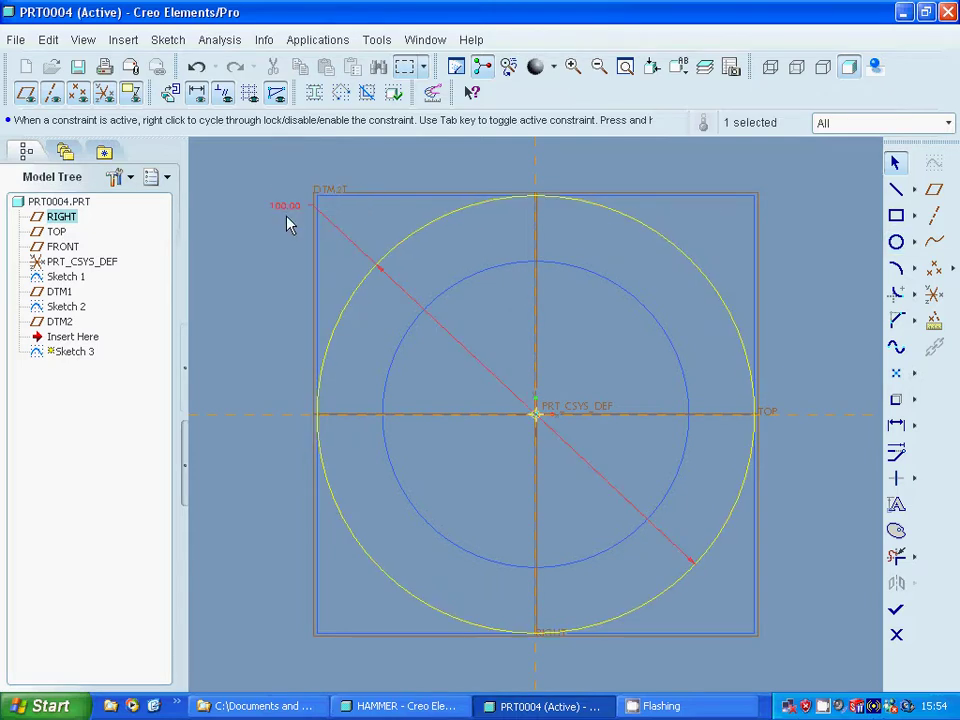
pyautogui.click(896, 609)
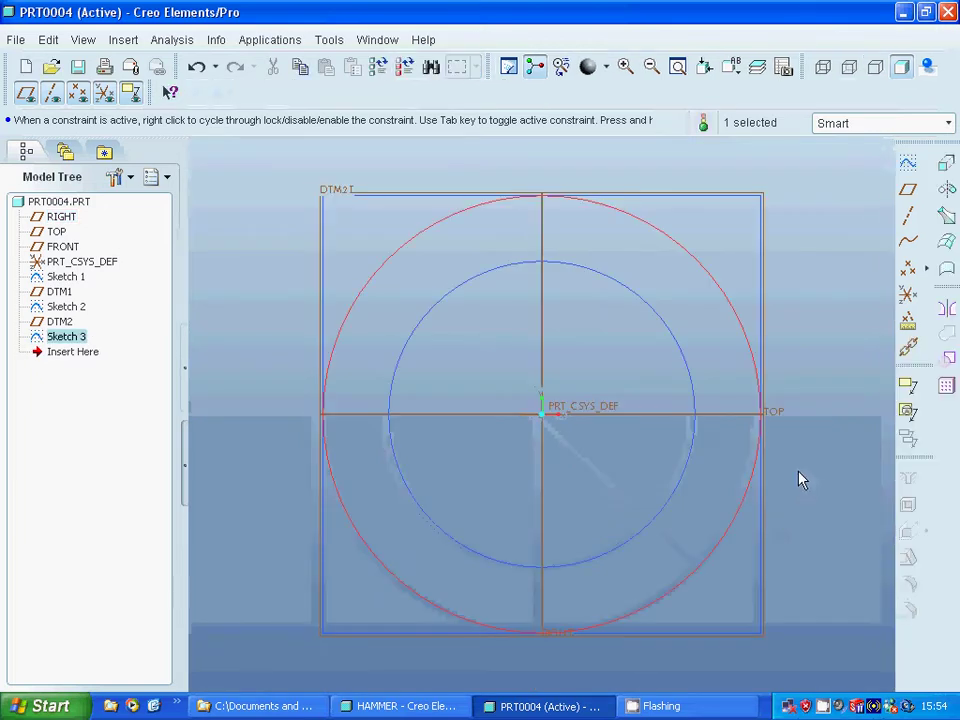
# - Create a datum plane parallel to DTM2 with a translation of -40
pyautogui.moveTo(799, 478); pyautogui.dragTo(752, 518, button='middle')
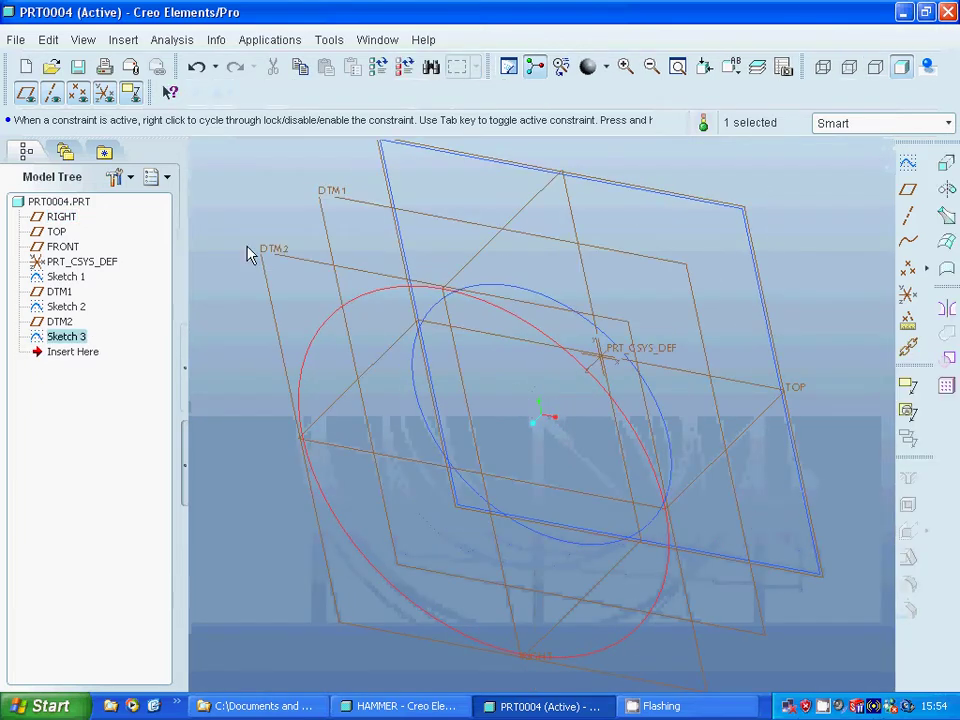
pyautogui.click(277, 278)
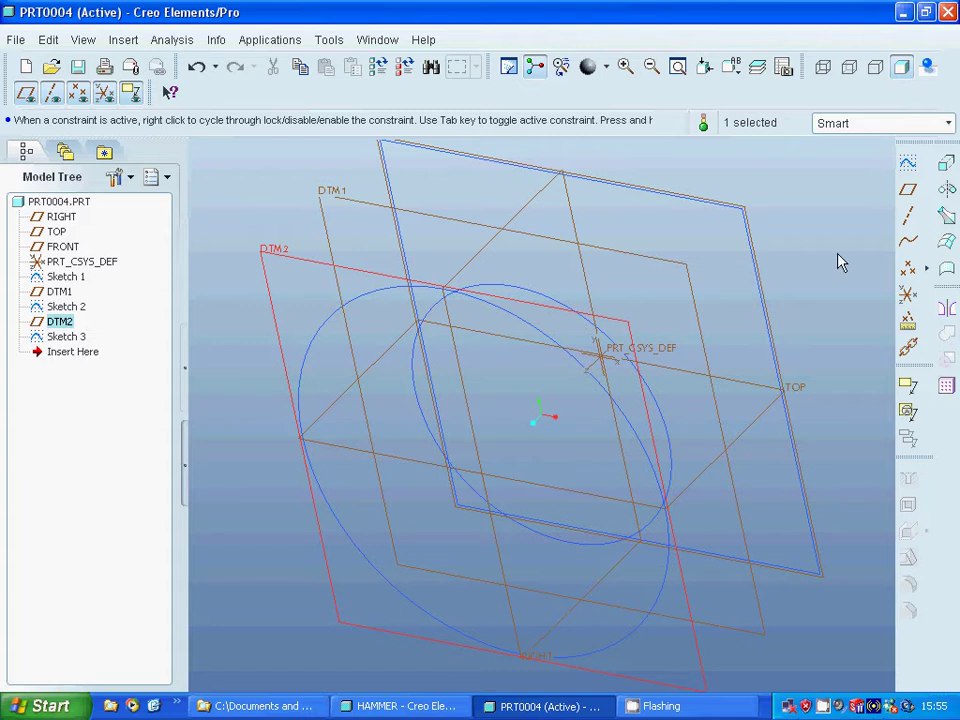
pyautogui.click(908, 189)
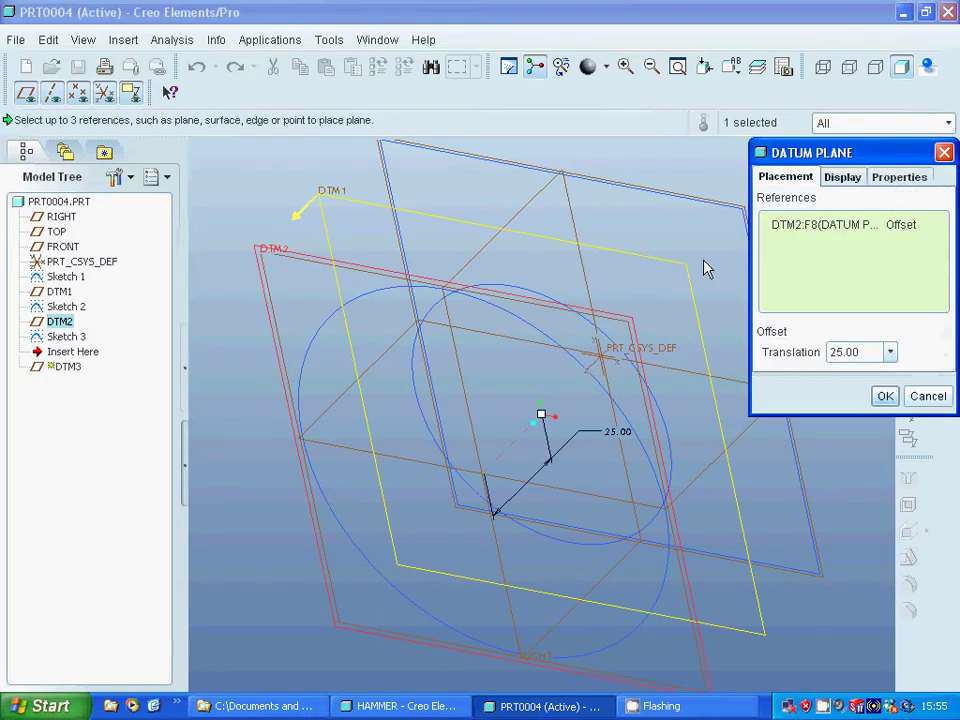
pyautogui.doubleClick(862, 352)
pyautogui.write('-40')
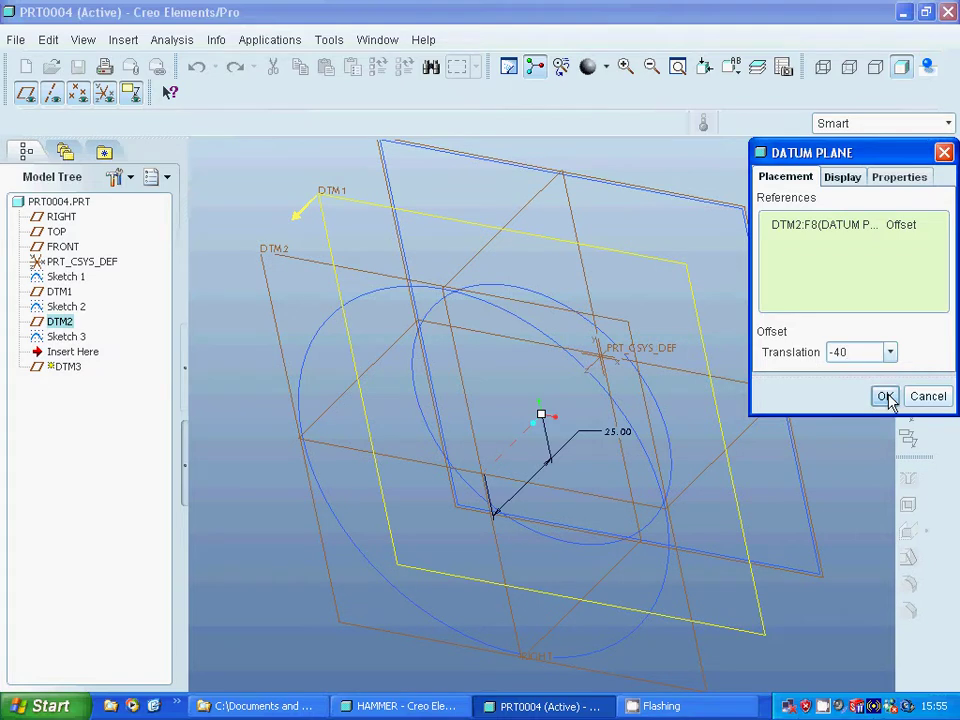
pyautogui.click(885, 396)
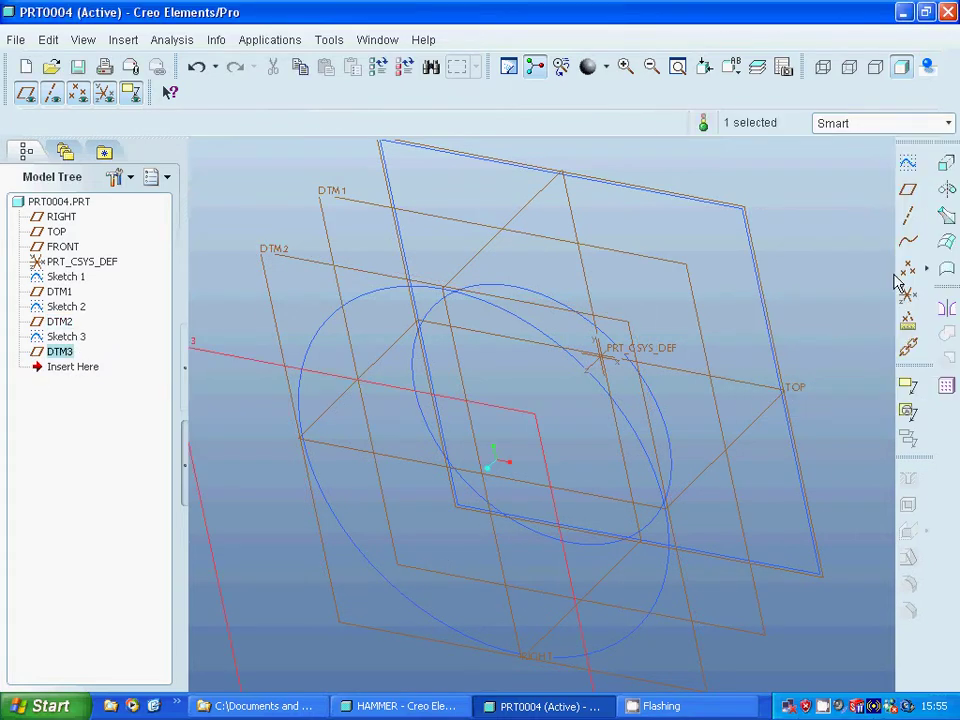
# - Sketch a circle about 107 in diameter, centred on the origin, in a new sketch on datum plane DTM3
pyautogui.click(906, 168)
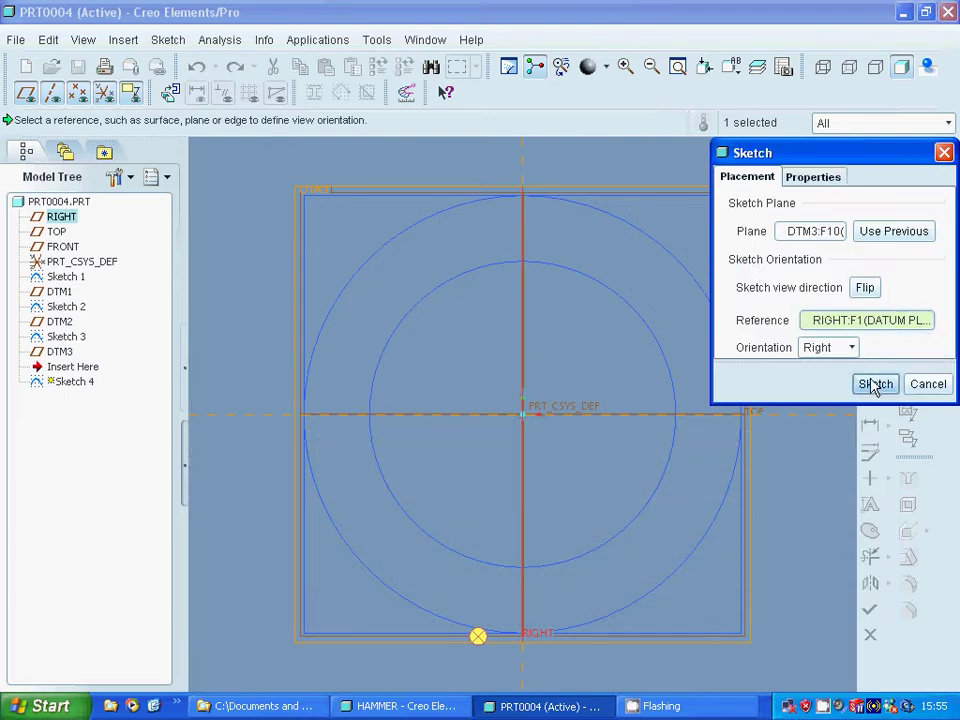
pyautogui.click(868, 381)
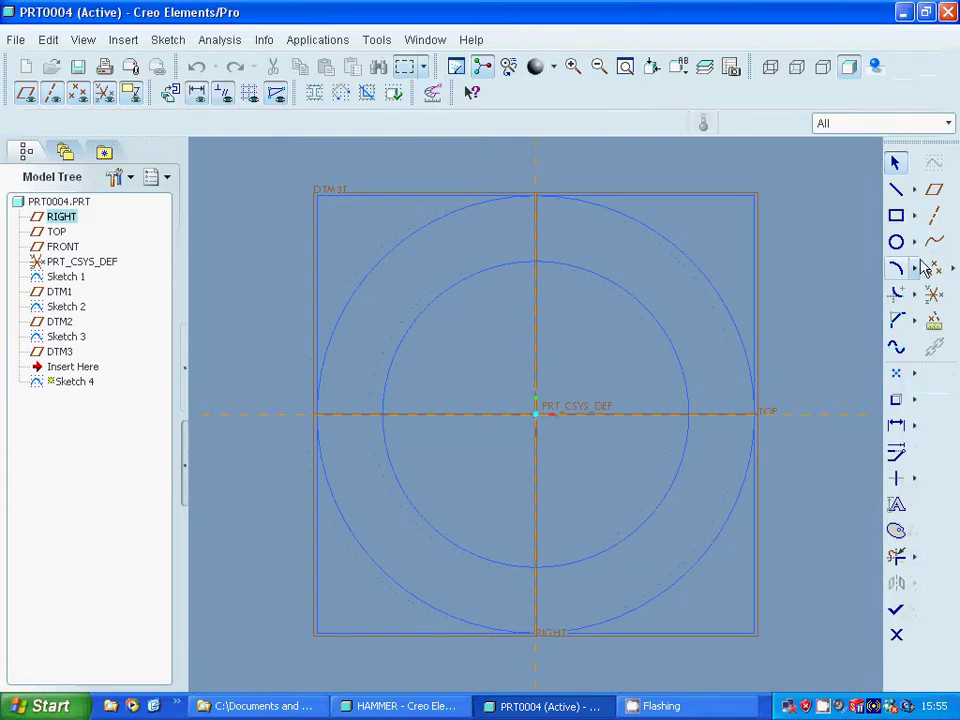
pyautogui.click(896, 245)
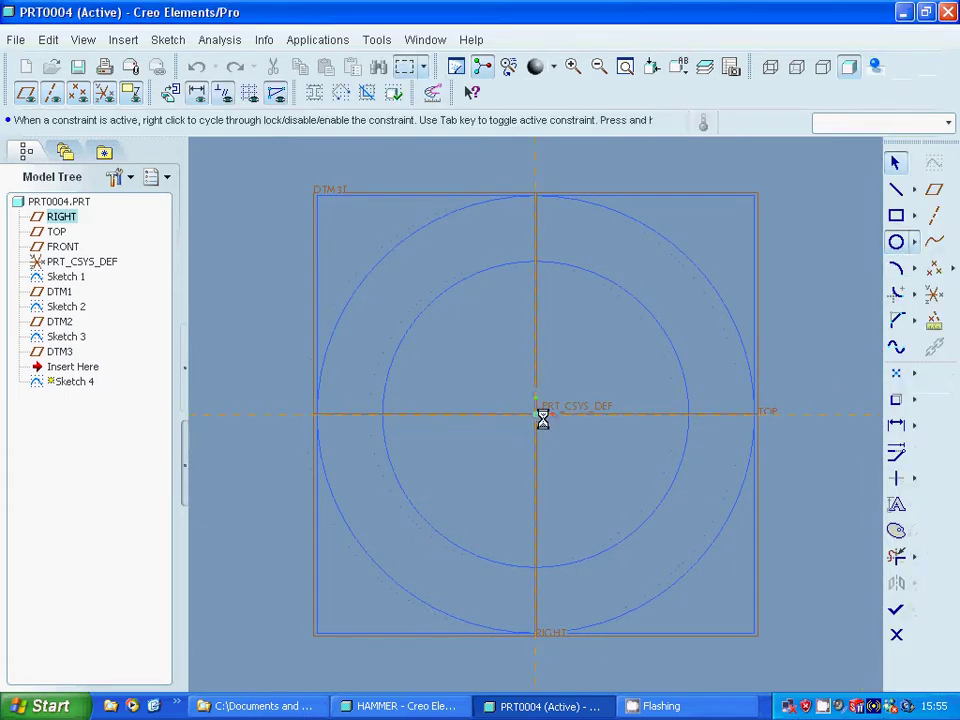
pyautogui.middleClick(744, 306)
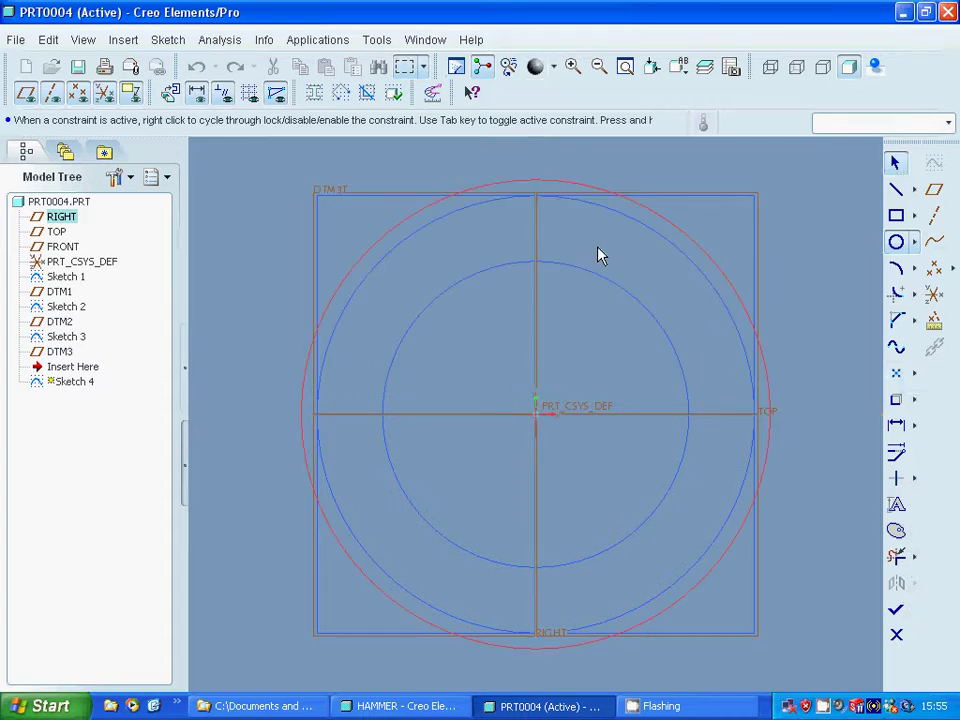
pyautogui.middleClick(303, 267)
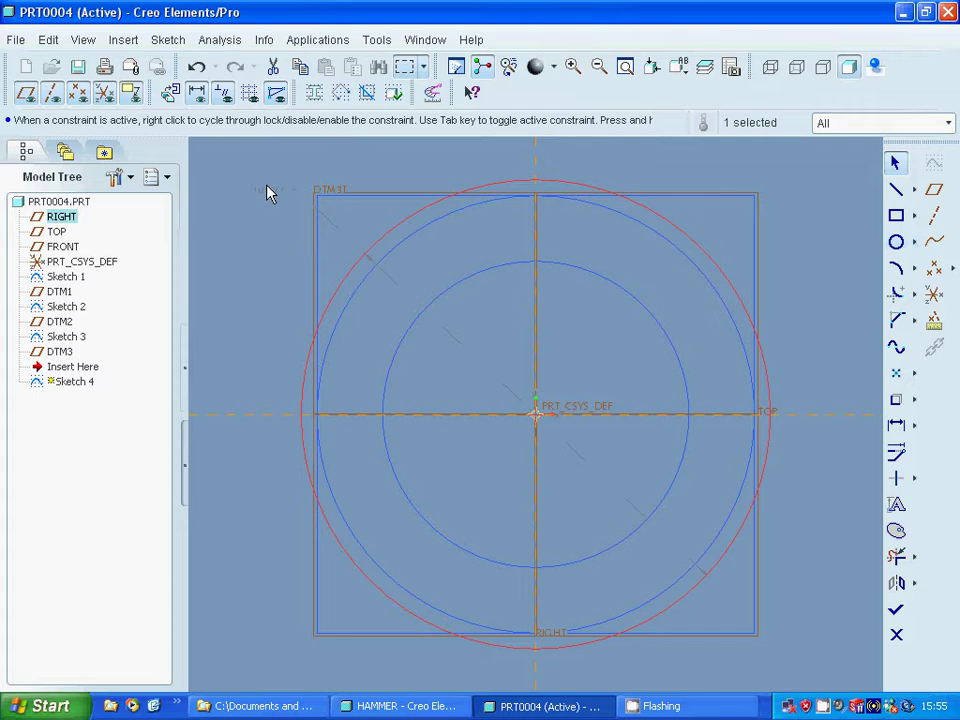
# - Set the diameter of the circle on DTM3 to 100 and finish the sketch
pyautogui.click(268, 192)
pyautogui.doubleClick(268, 193)
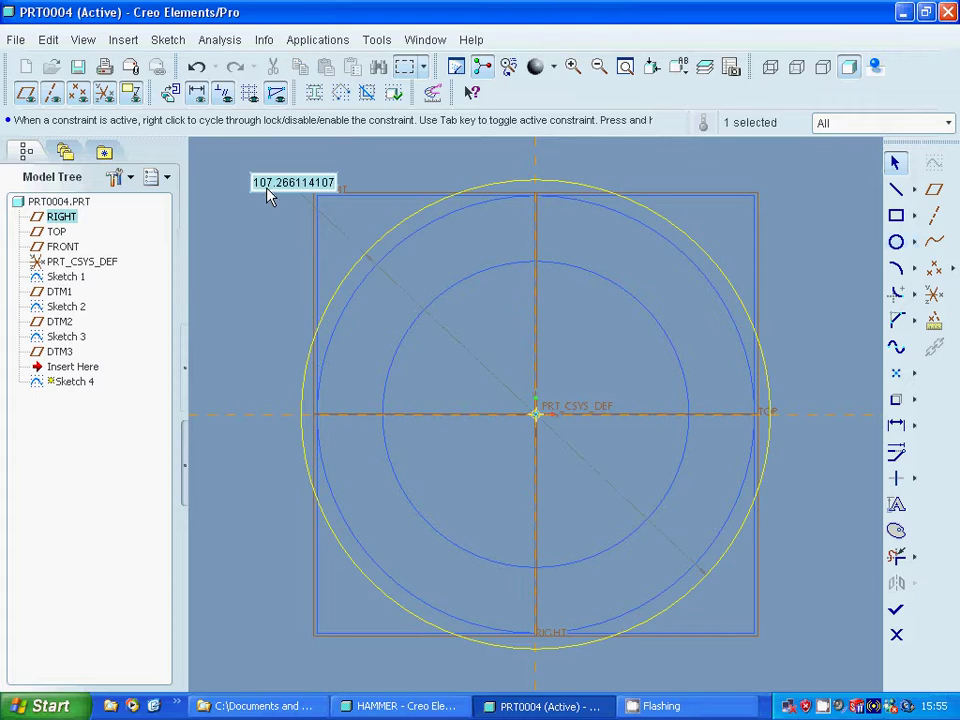
pyautogui.write('100')
pyautogui.press('Return')
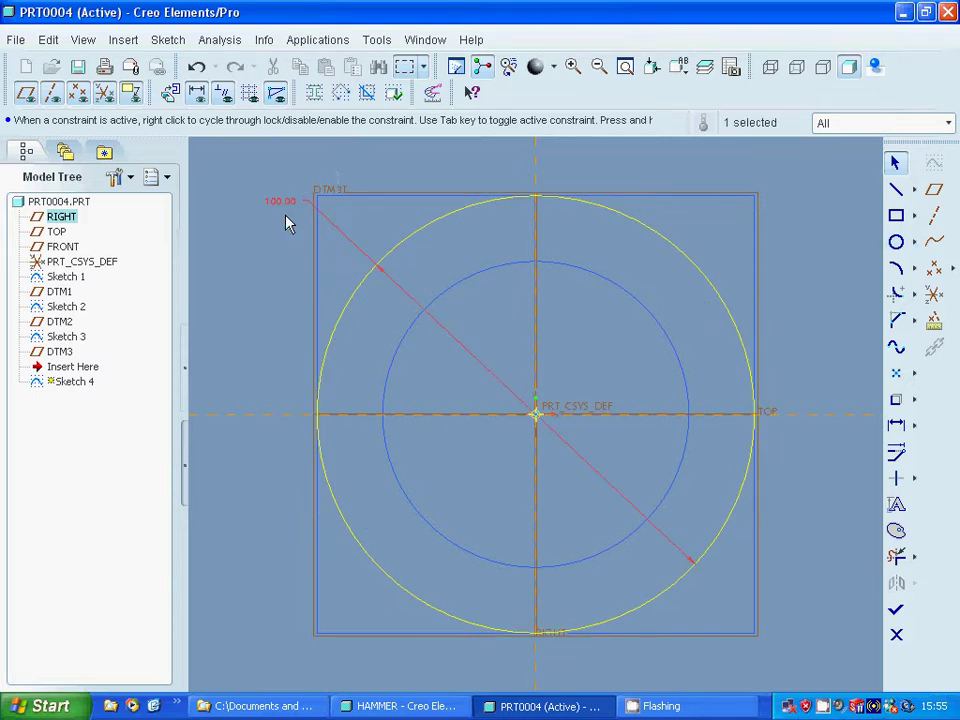
pyautogui.click(893, 609)
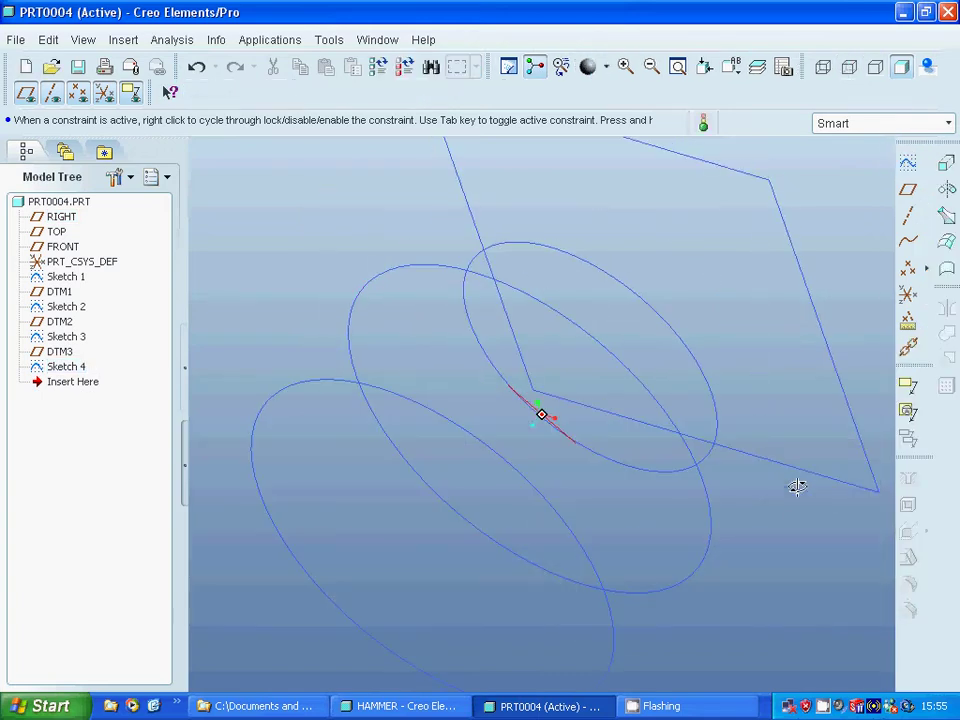
# - Create a boundary blend surface through the circles on DTM1, DTM2 and DTM3, in that order, as first-direction chains
pyautogui.click(123, 40)
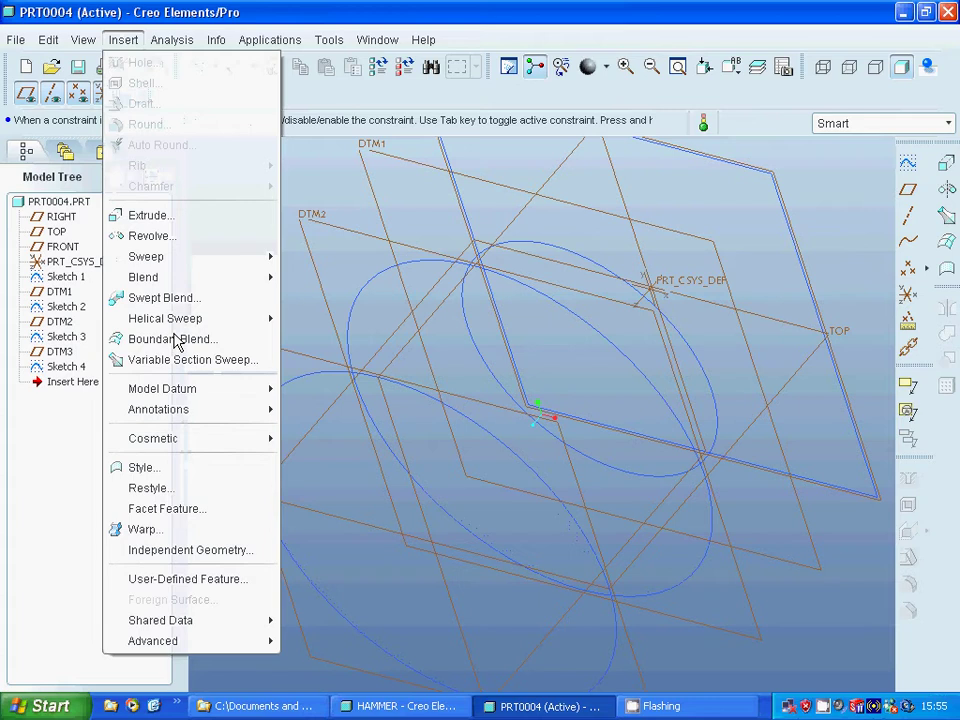
pyautogui.click(190, 339)
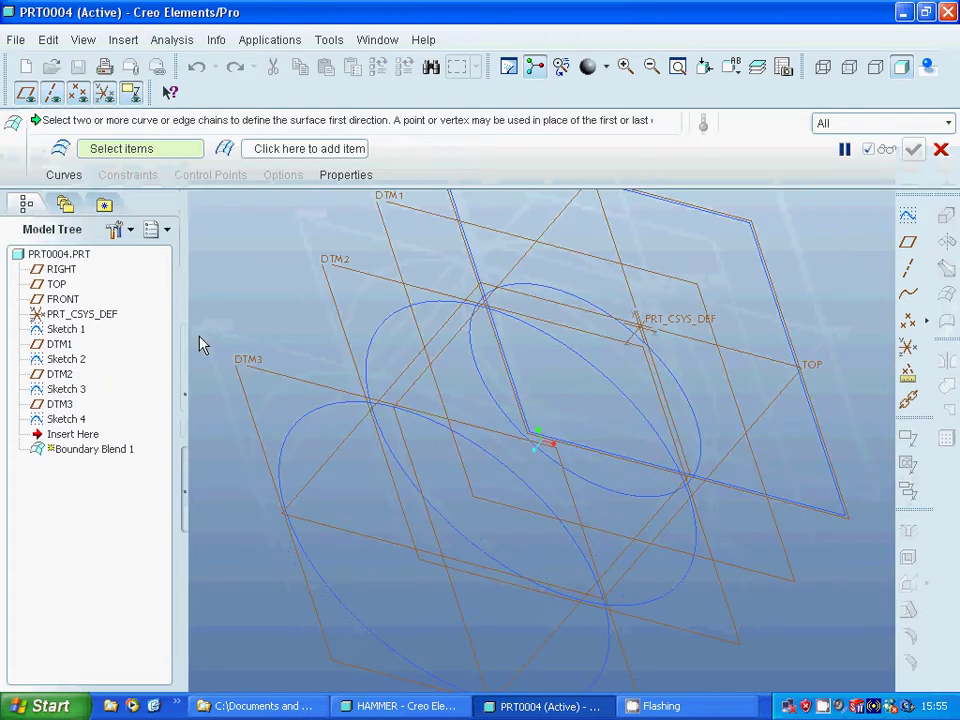
pyautogui.click(72, 184)
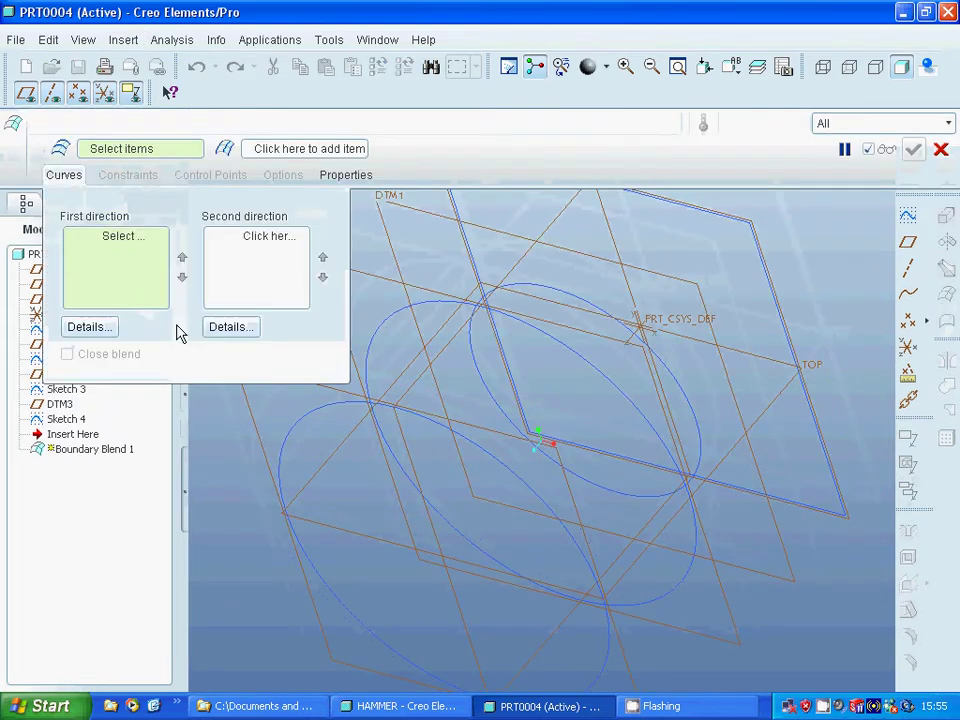
pyautogui.click(540, 293)
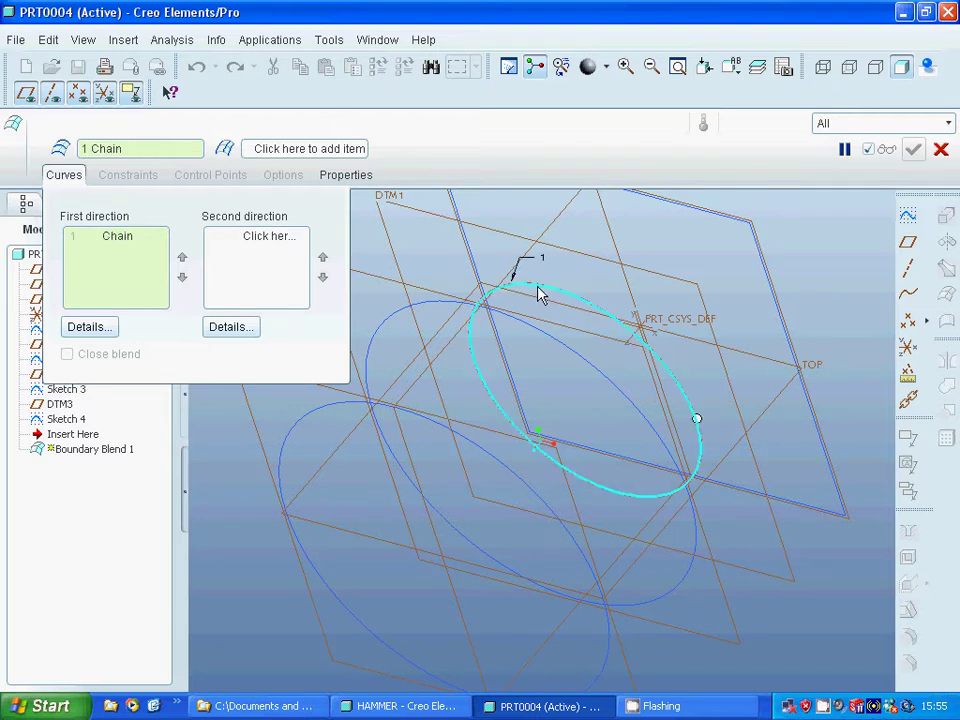
pyautogui.keyDown('ctrl'); pyautogui.click(424, 314); pyautogui.keyUp('ctrl')
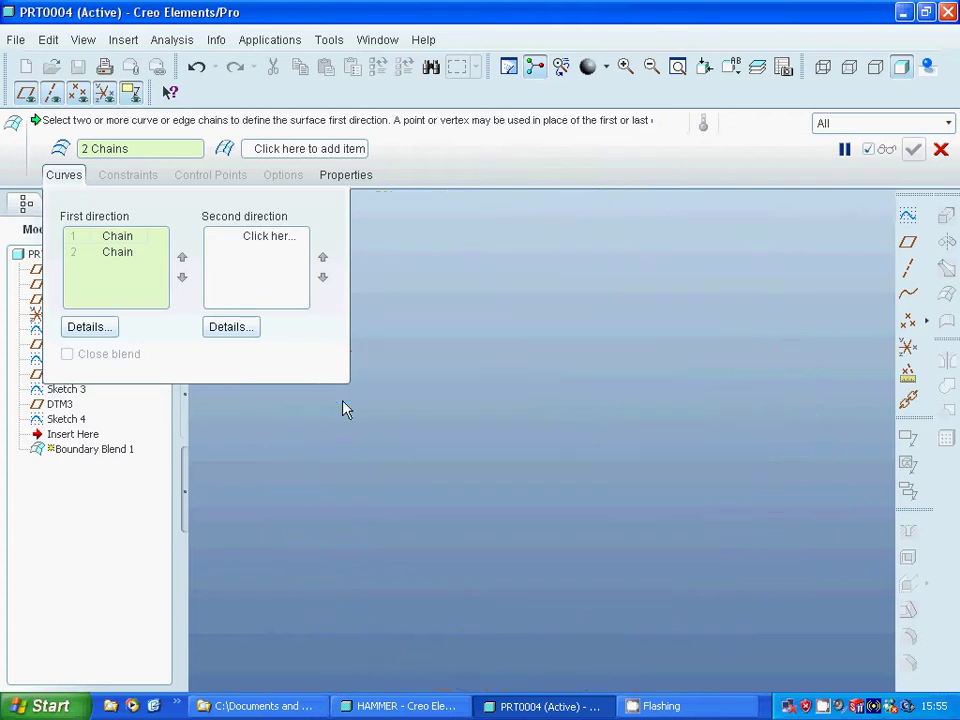
pyautogui.keyDown('ctrl'); pyautogui.click(343, 405); pyautogui.keyUp('ctrl')
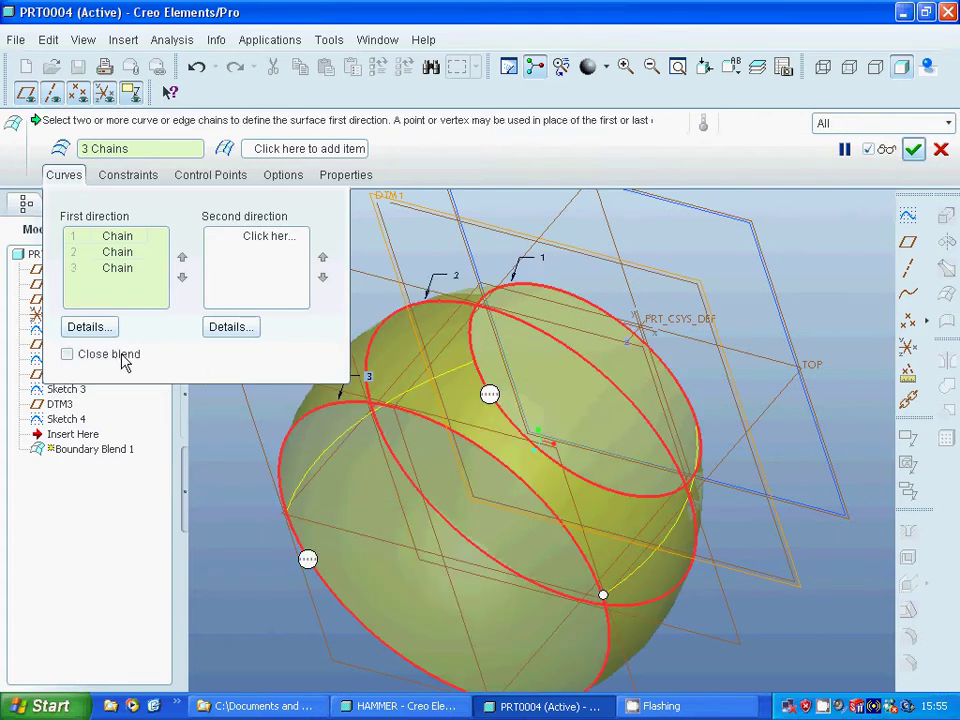
pyautogui.click(913, 151)
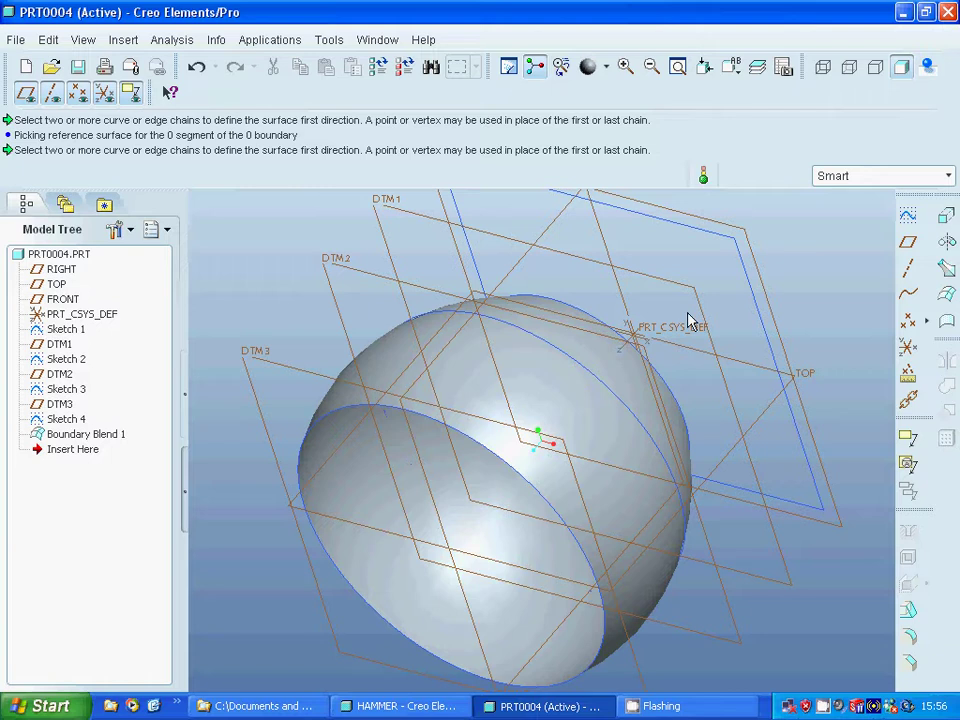
# - Start a sketch on the RIGHT plane and project the DTM1 circle's edge and the square's edge on FRONT into it
pyautogui.click(521, 272)
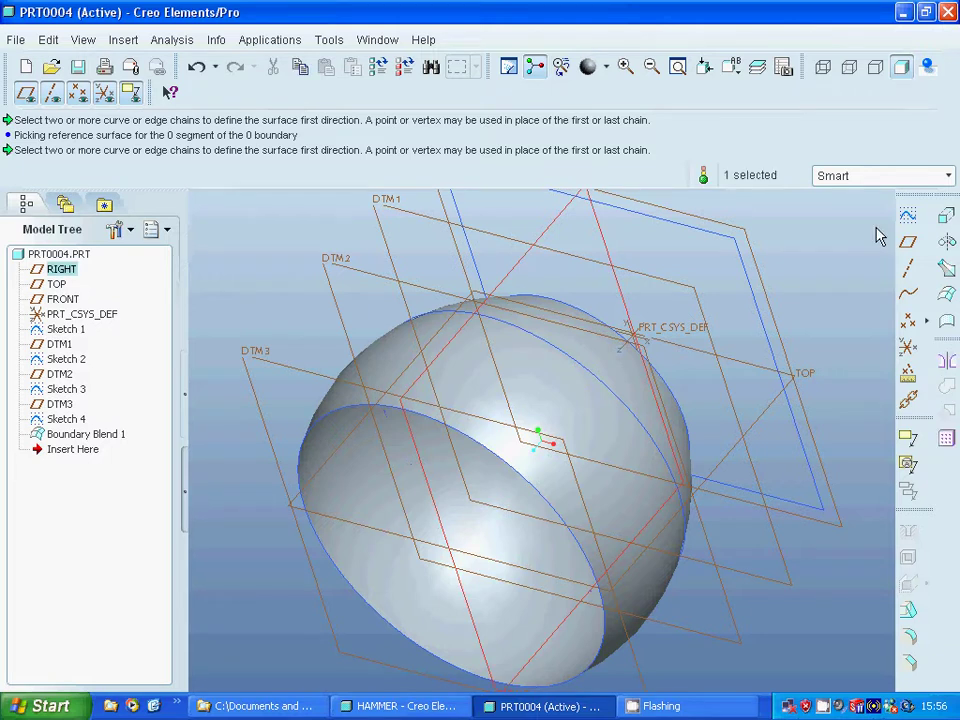
pyautogui.click(908, 218)
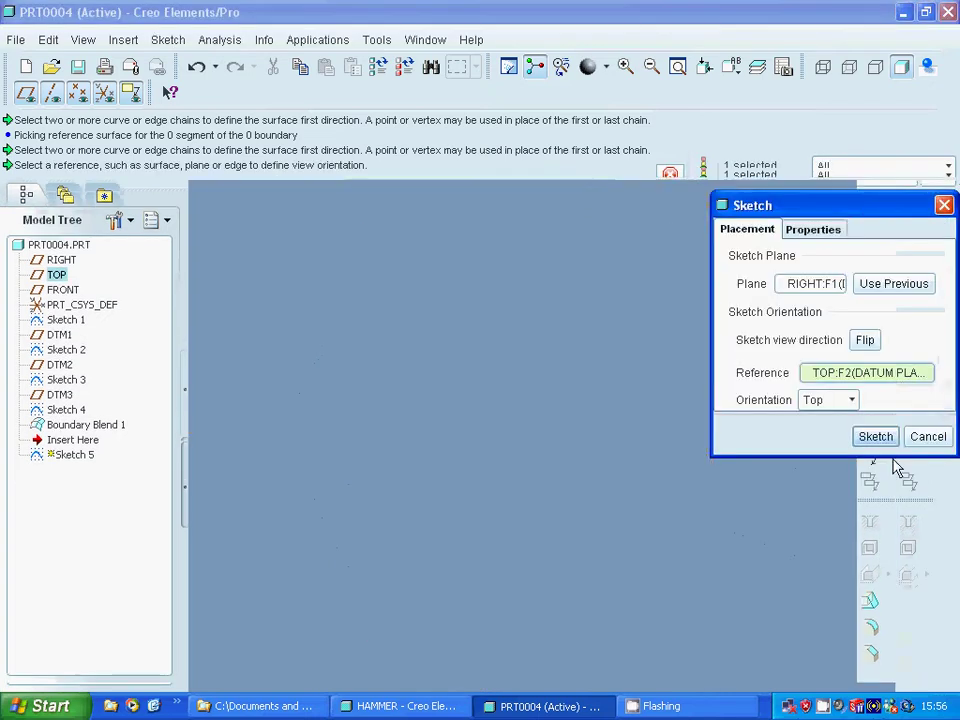
pyautogui.click(877, 437)
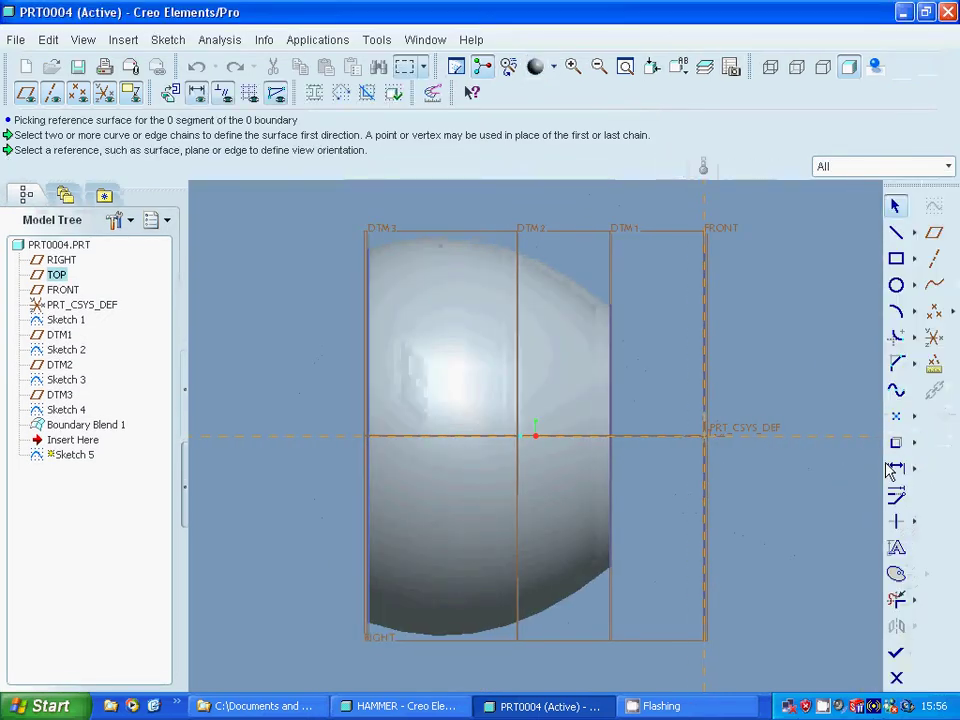
pyautogui.click(897, 443)
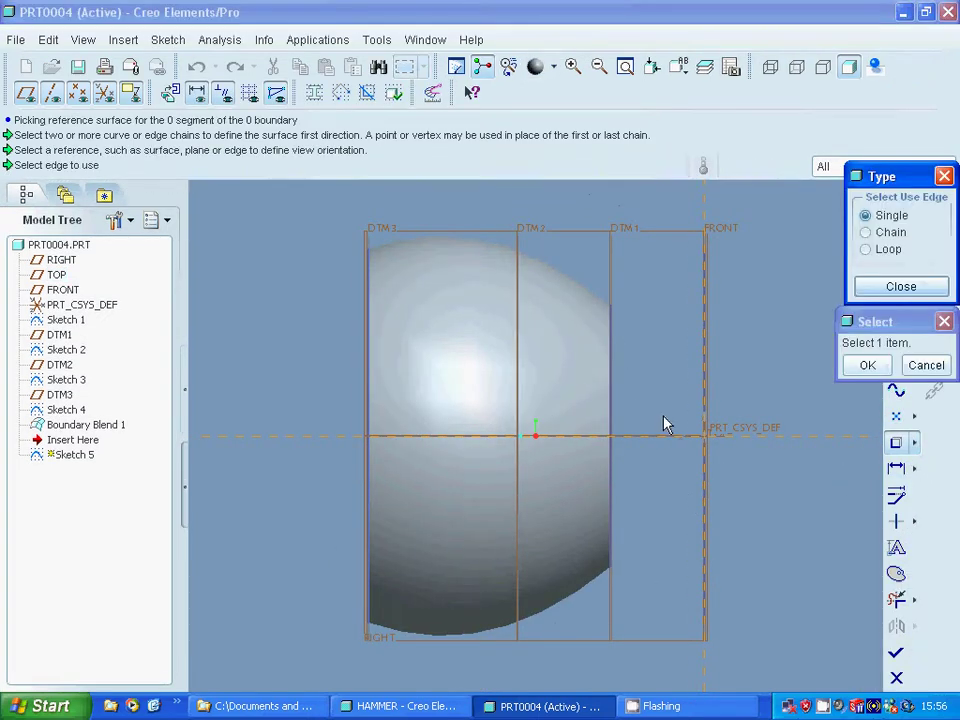
pyautogui.click(611, 391)
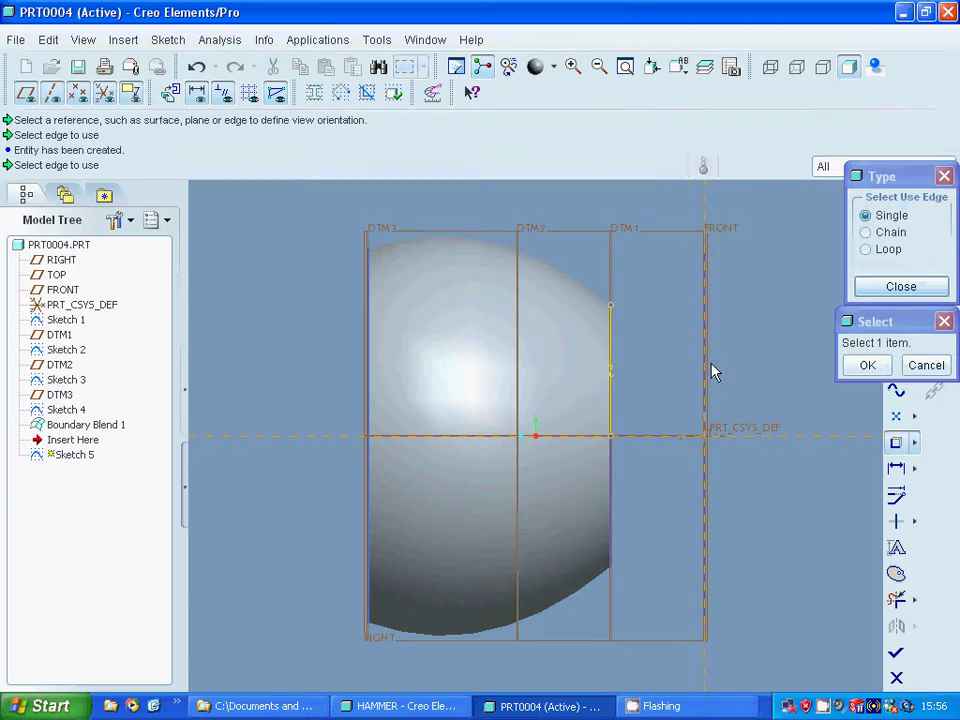
pyautogui.click(710, 371)
pyautogui.click(868, 366)
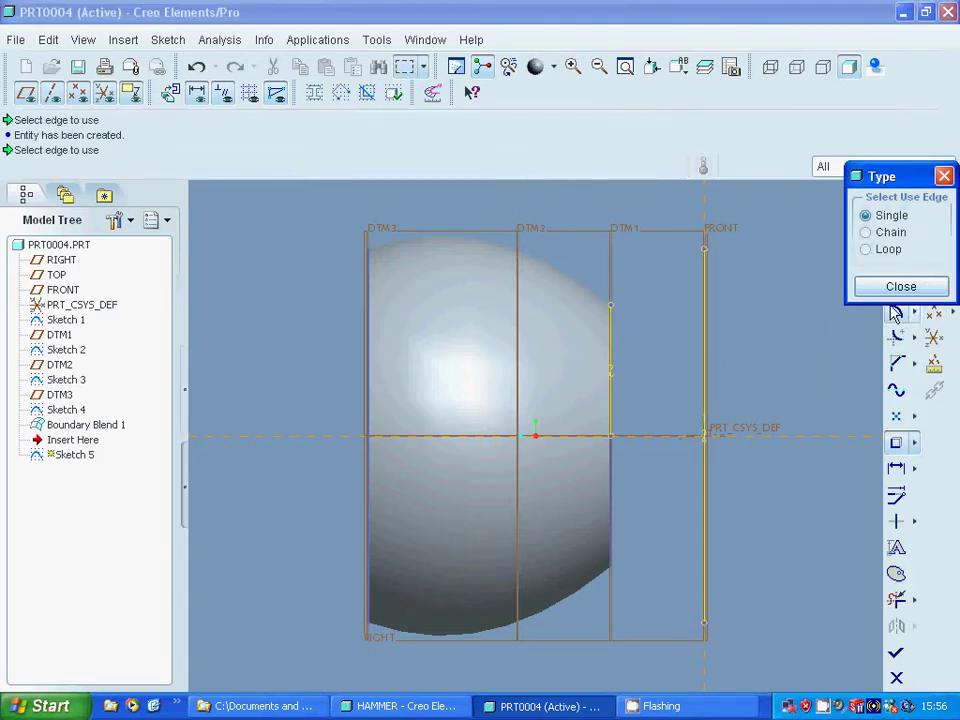
pyautogui.click(901, 286)
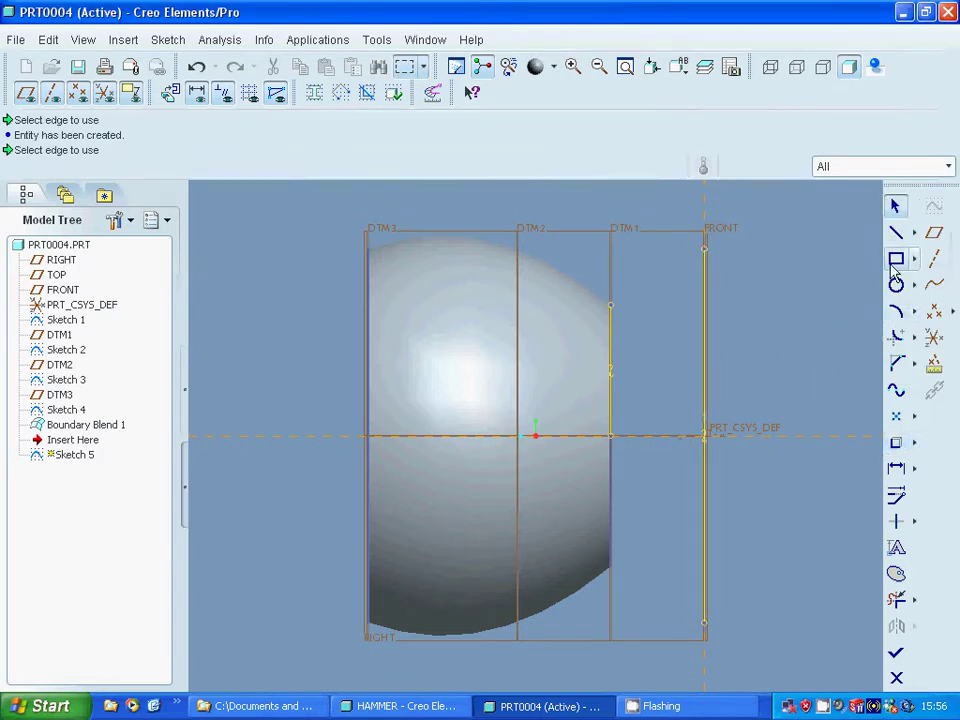
# - Sketch an arc of about 40 radius joining the upper ends of the two projected lines, and finish the sketch
pyautogui.click(897, 314)
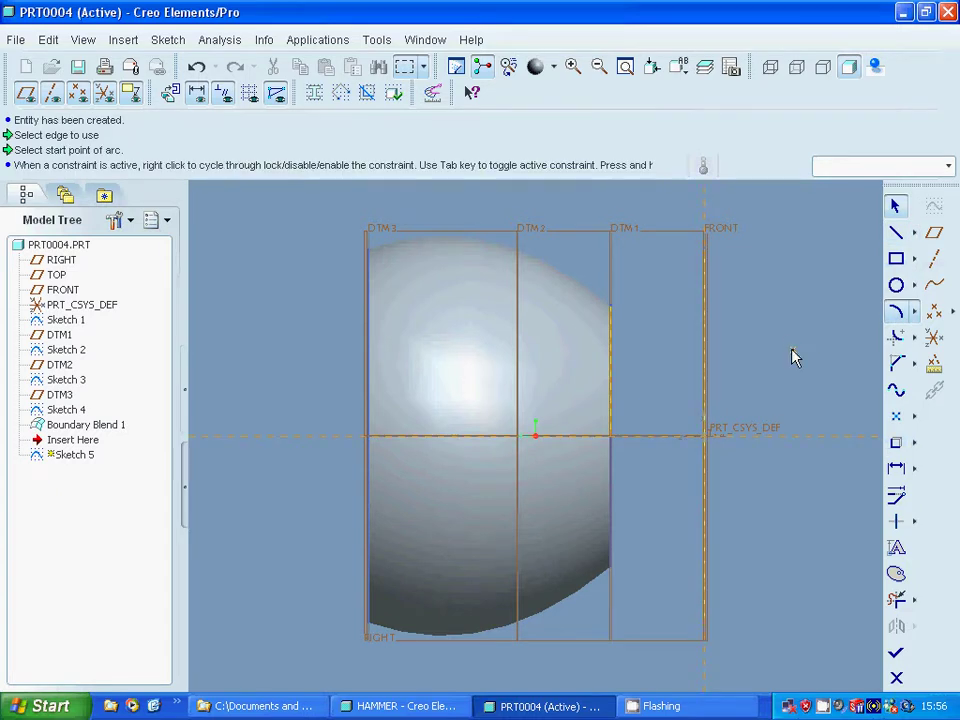
pyautogui.click(612, 305)
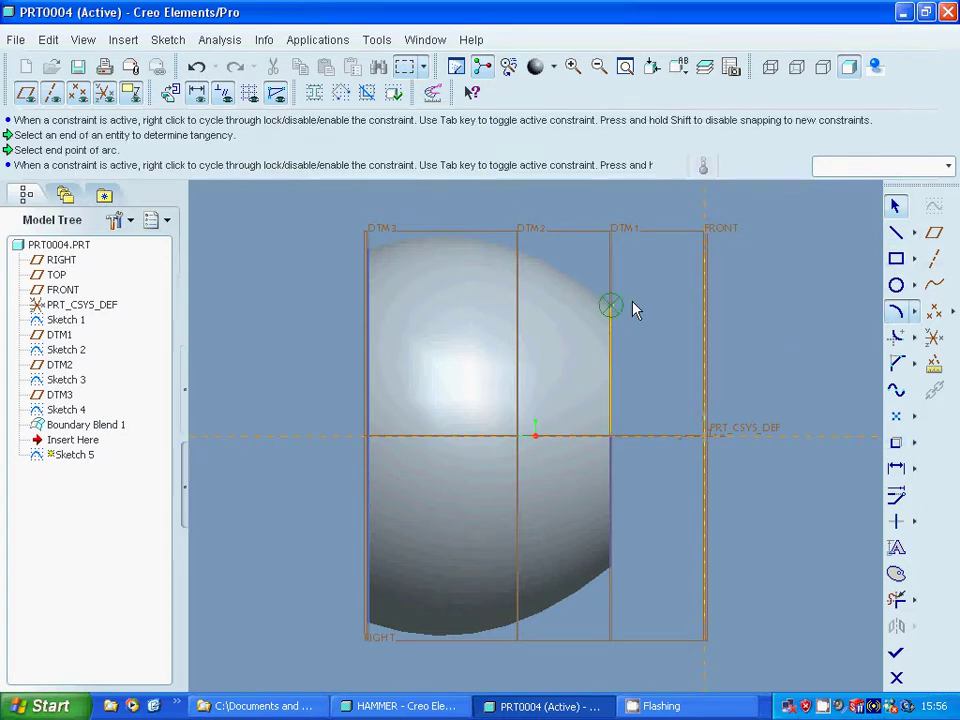
pyautogui.click(706, 259)
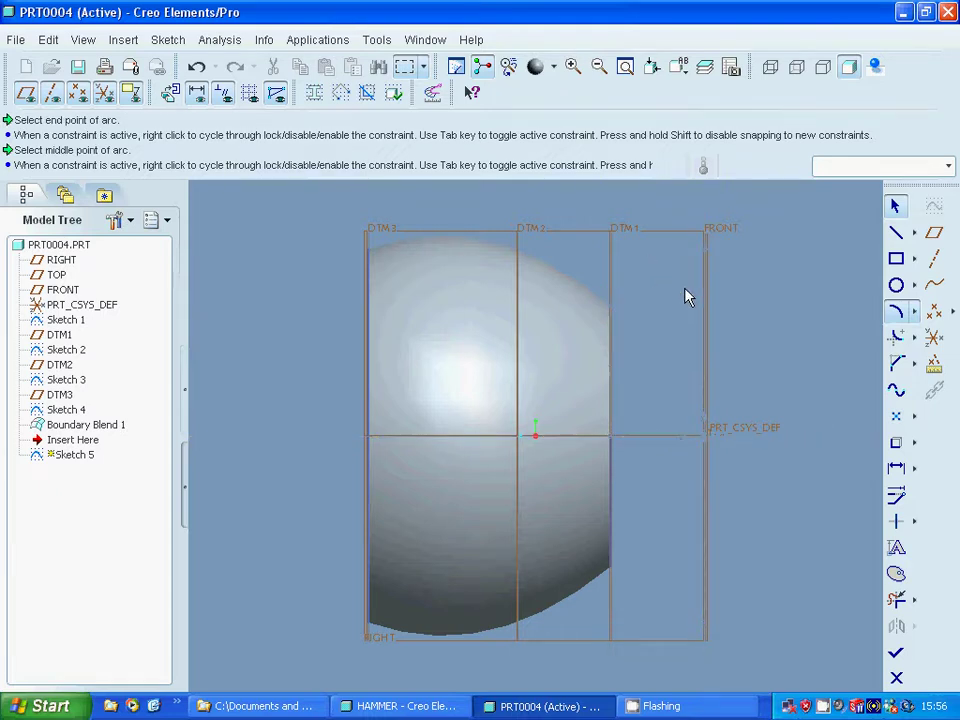
pyautogui.click(685, 280)
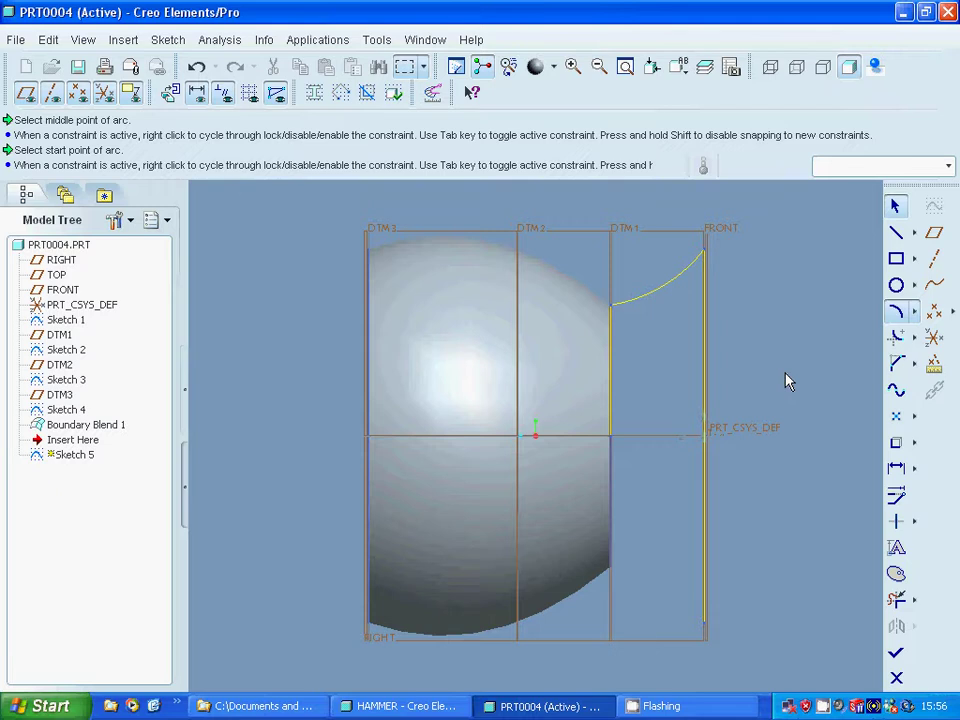
pyautogui.click(897, 657)
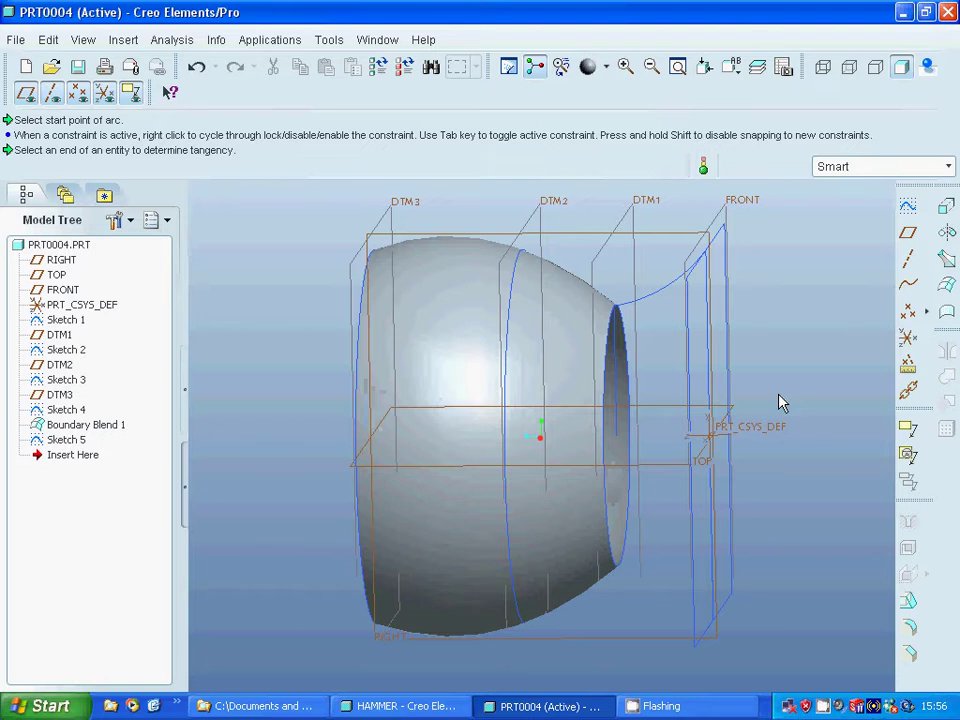
# - Redefine Sketch 5 to delete the two projected vertical lines, keeping only the connecting arc, and finish the sketch
pyautogui.rightClick(70, 440)
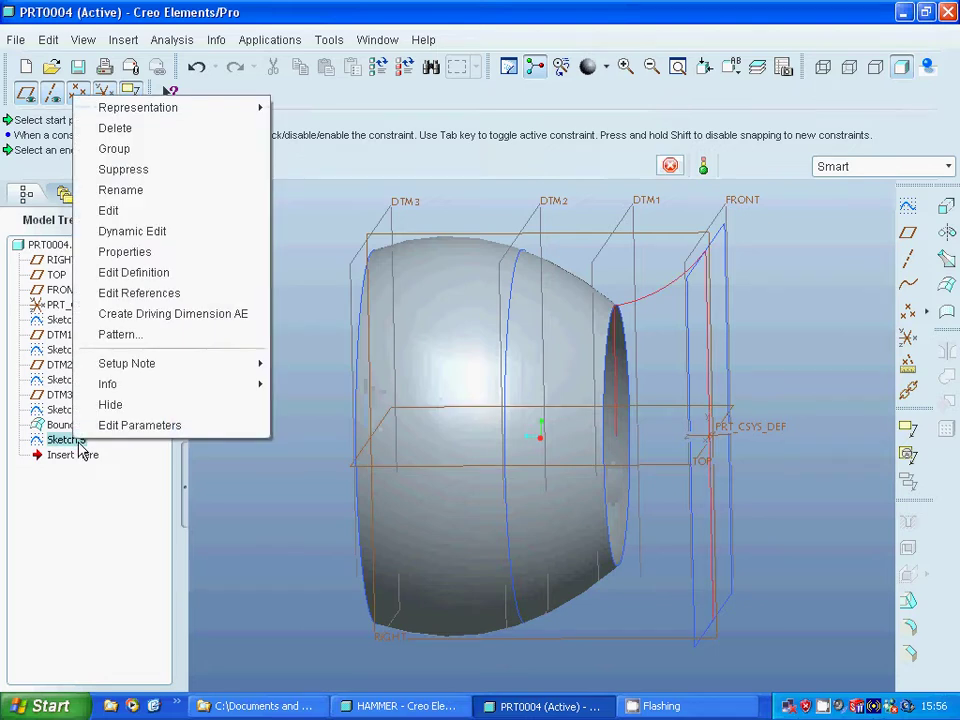
pyautogui.click(148, 277)
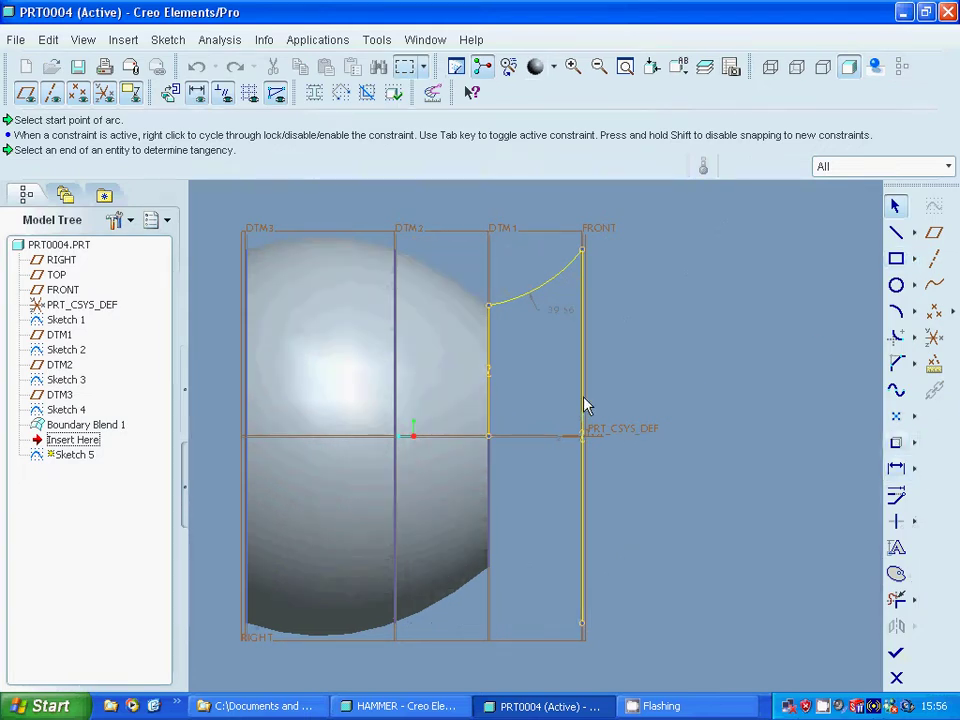
pyautogui.click(584, 398)
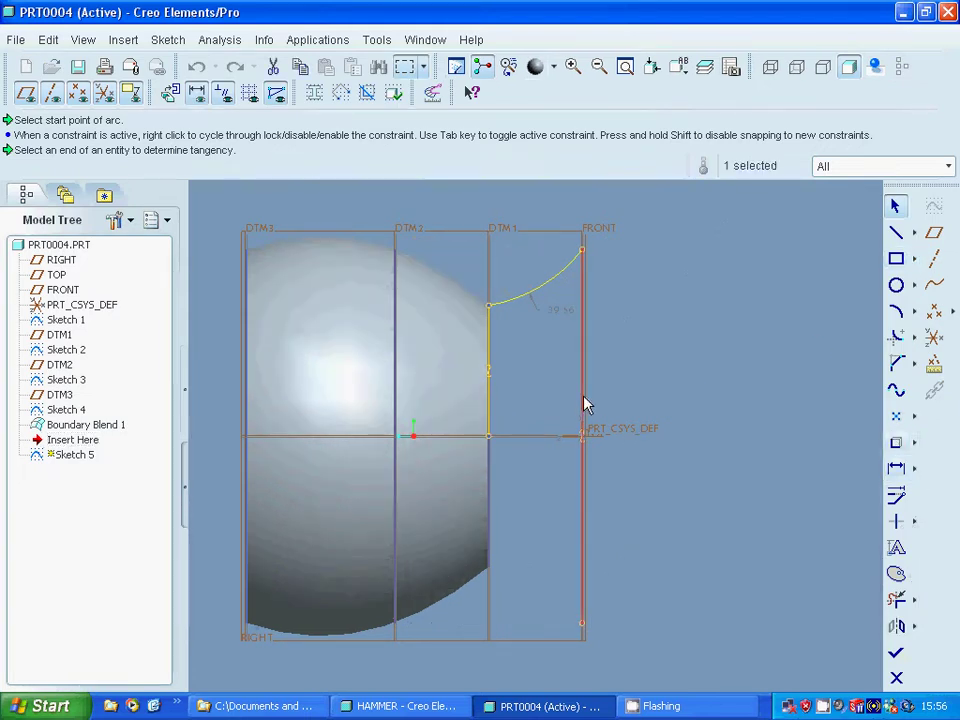
pyautogui.keyDown('ctrl'); pyautogui.click(490, 396); pyautogui.keyUp('ctrl')
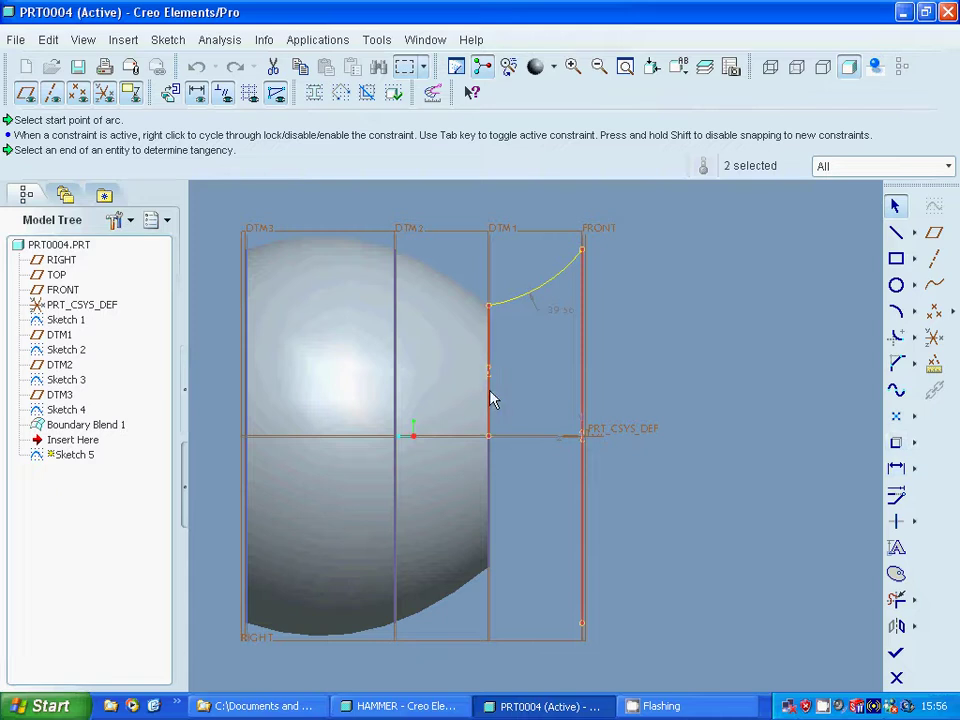
pyautogui.rightClick(491, 393)
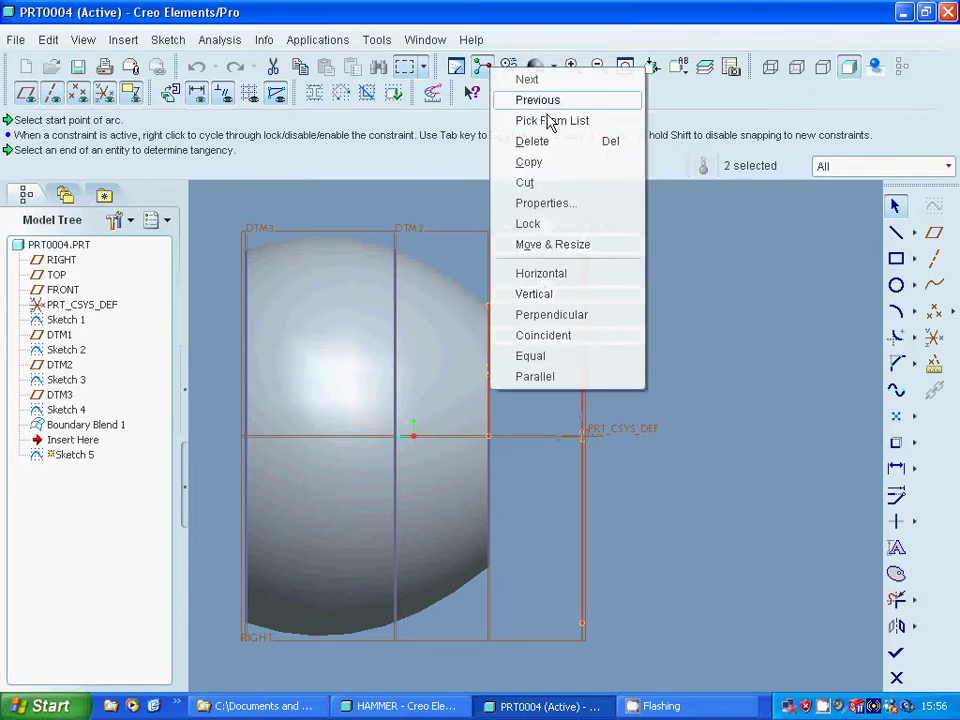
pyautogui.click(703, 402)
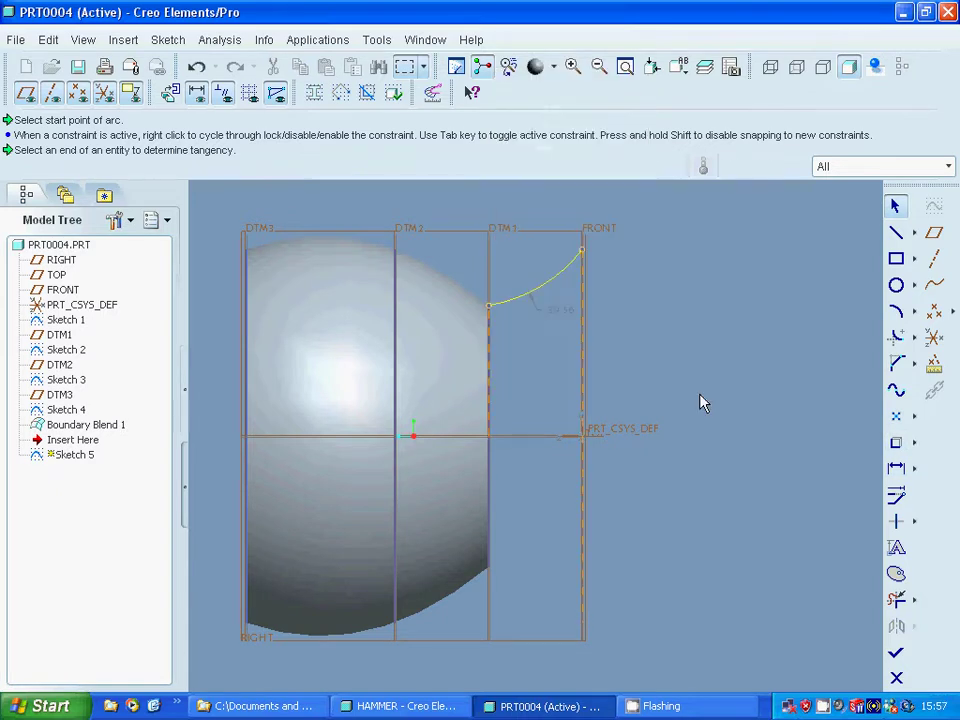
pyautogui.click(896, 652)
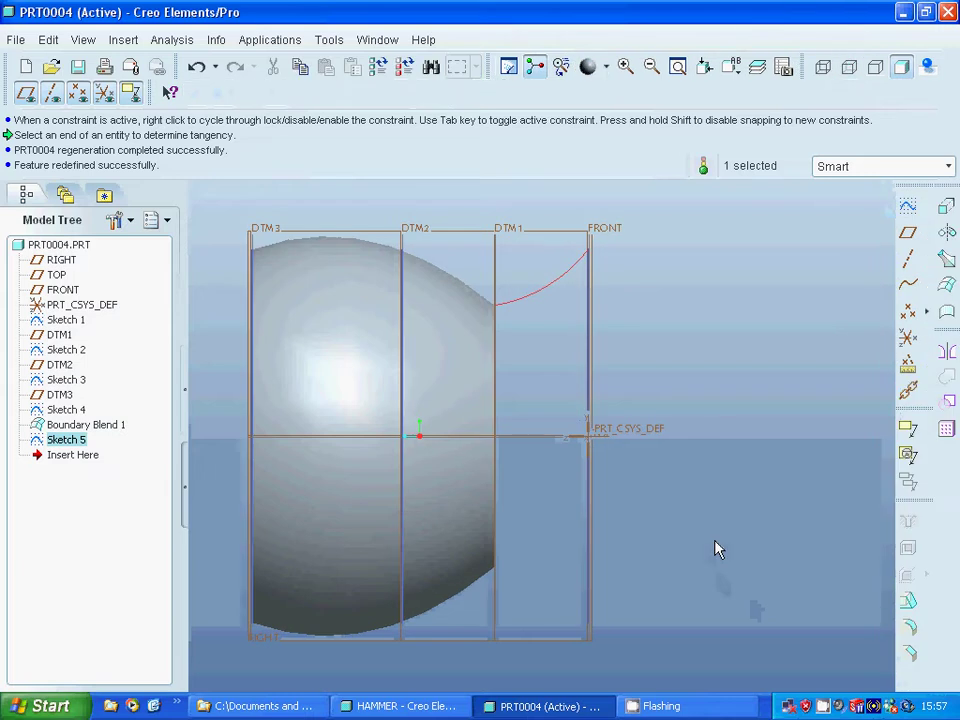
# - Begin a swept blend along the arc using selected sections, with the DTM1 circle as Section 1 and the square as Section 2
pyautogui.hotkey('ctrl', 'd')
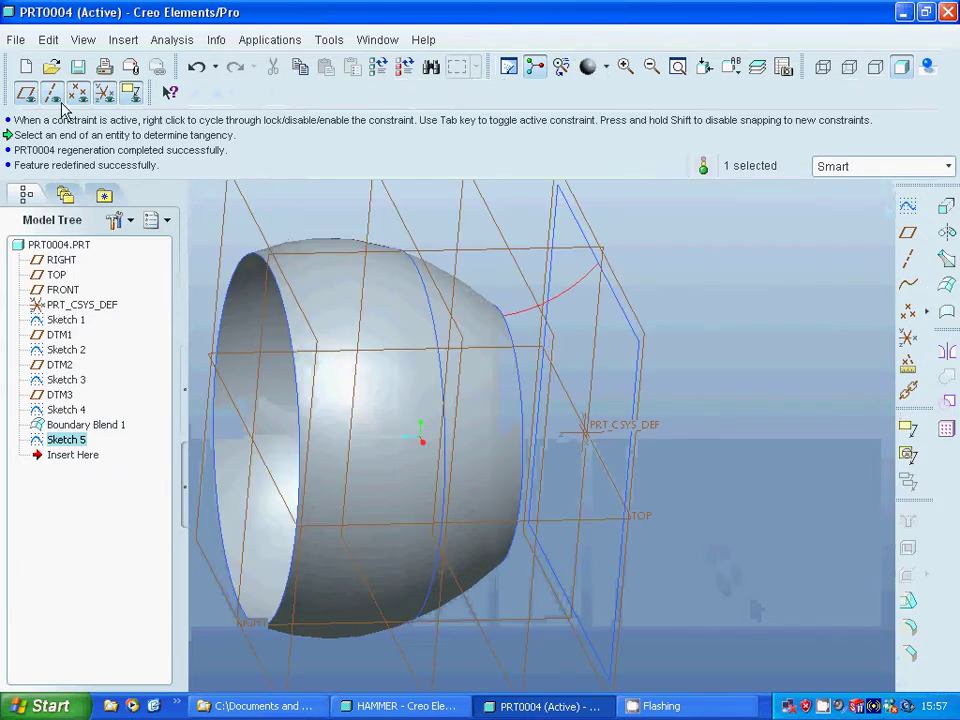
pyautogui.click(120, 40)
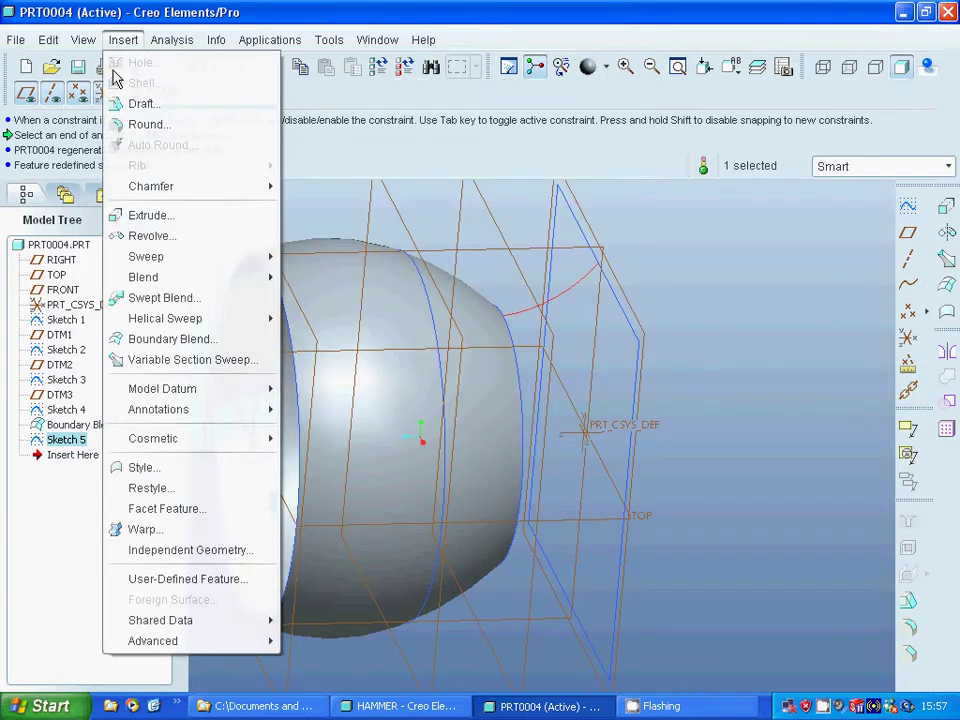
pyautogui.click(152, 300)
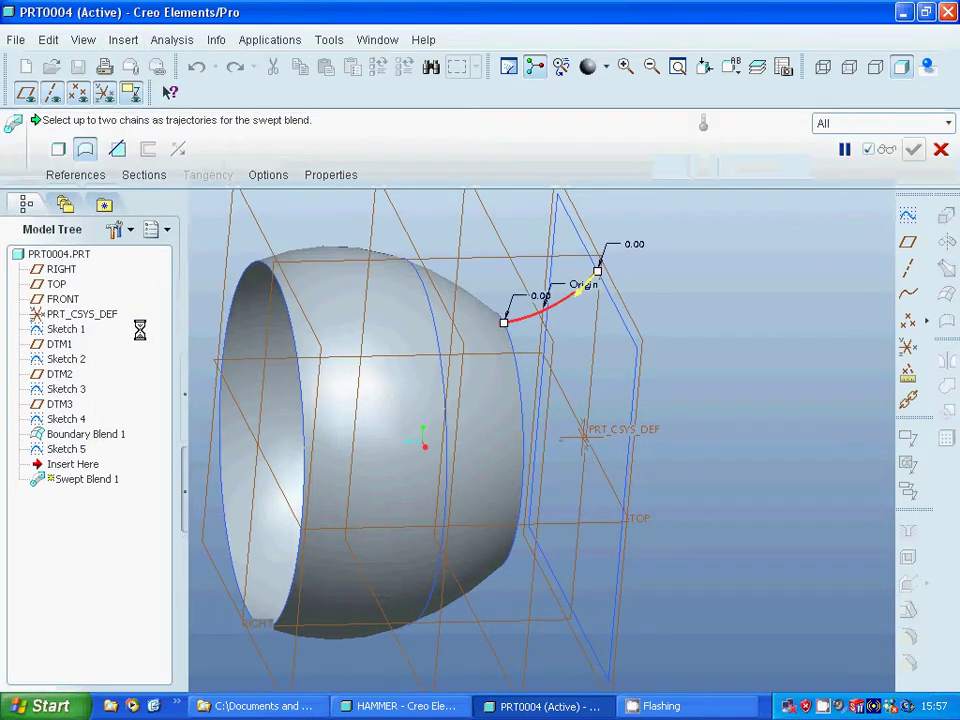
pyautogui.click(66, 176)
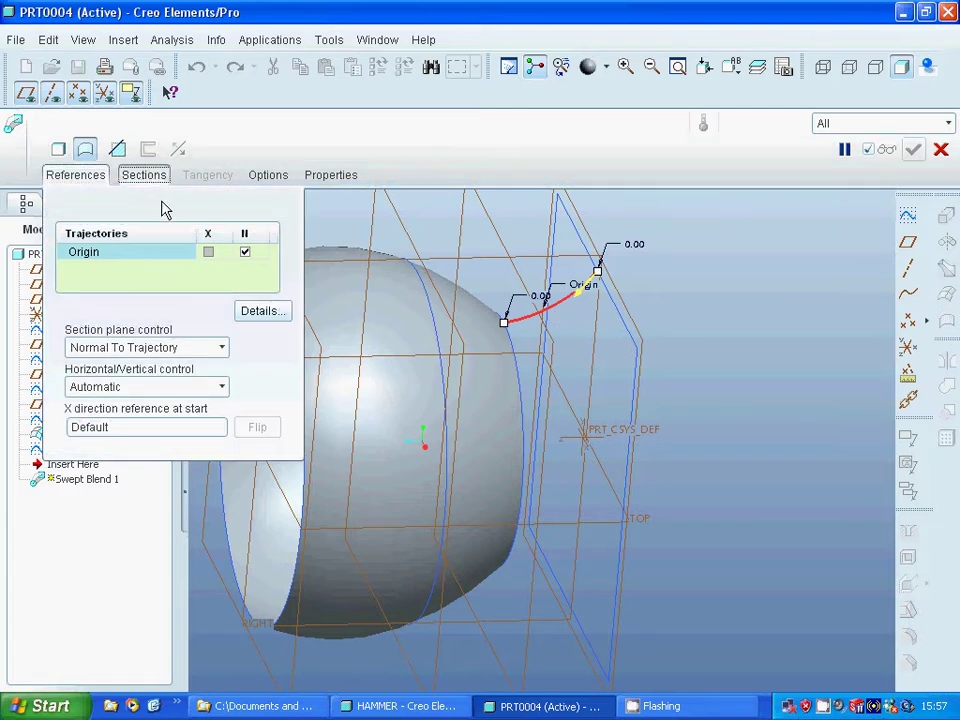
pyautogui.click(144, 175)
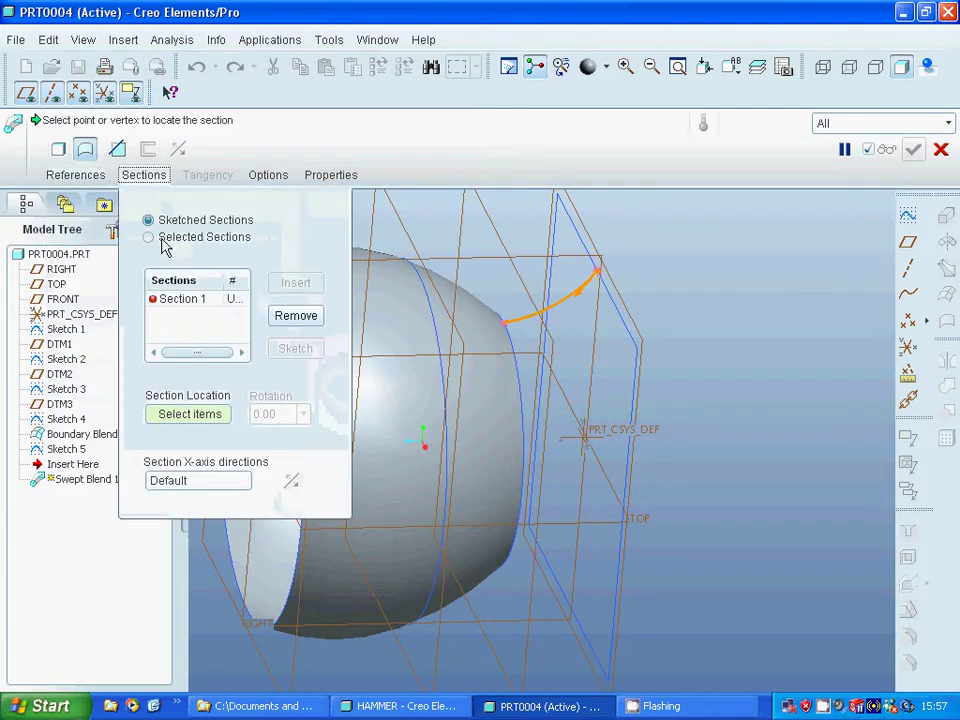
pyautogui.click(149, 238)
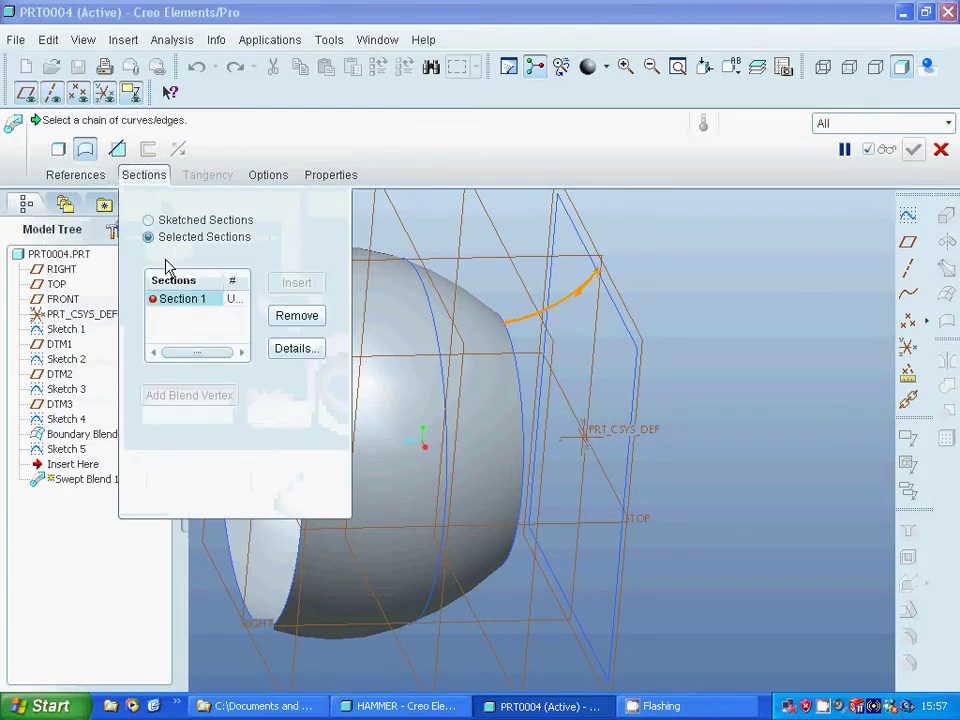
pyautogui.click(514, 360)
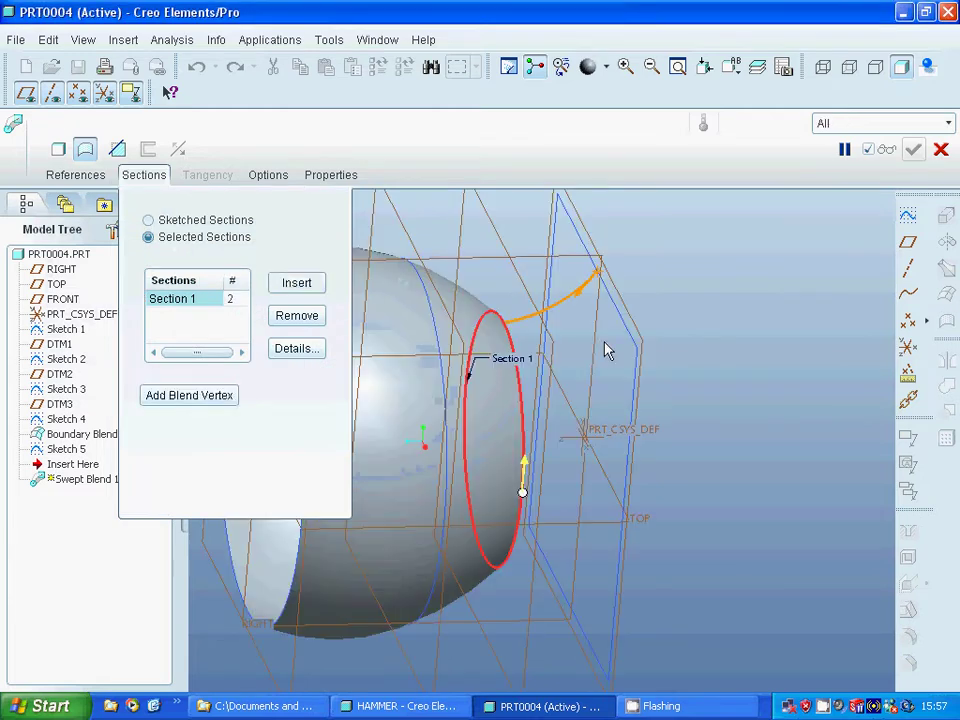
pyautogui.click(316, 287)
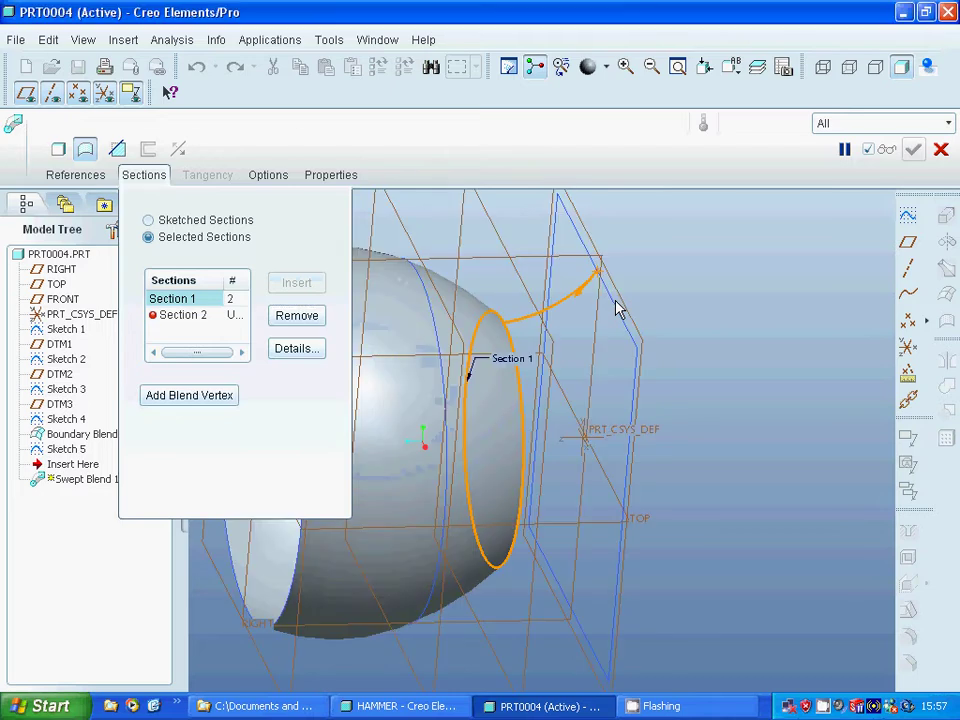
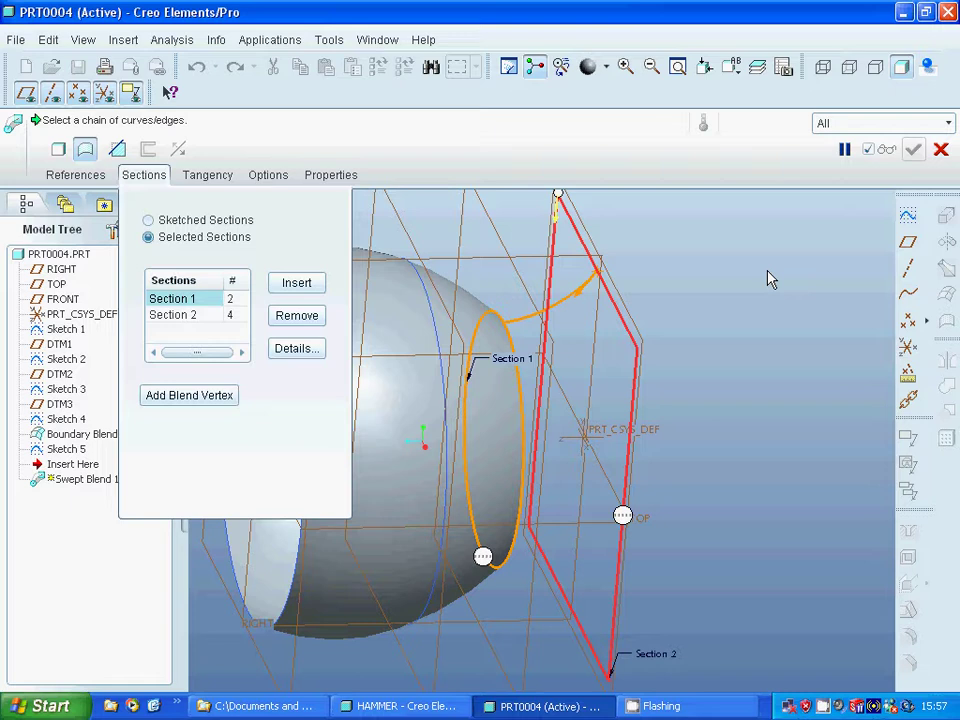
# - Keep the swept blend as a surface and switch the trajectory's start point to the arc end at the DTM1 circle
pyautogui.click(58, 149)
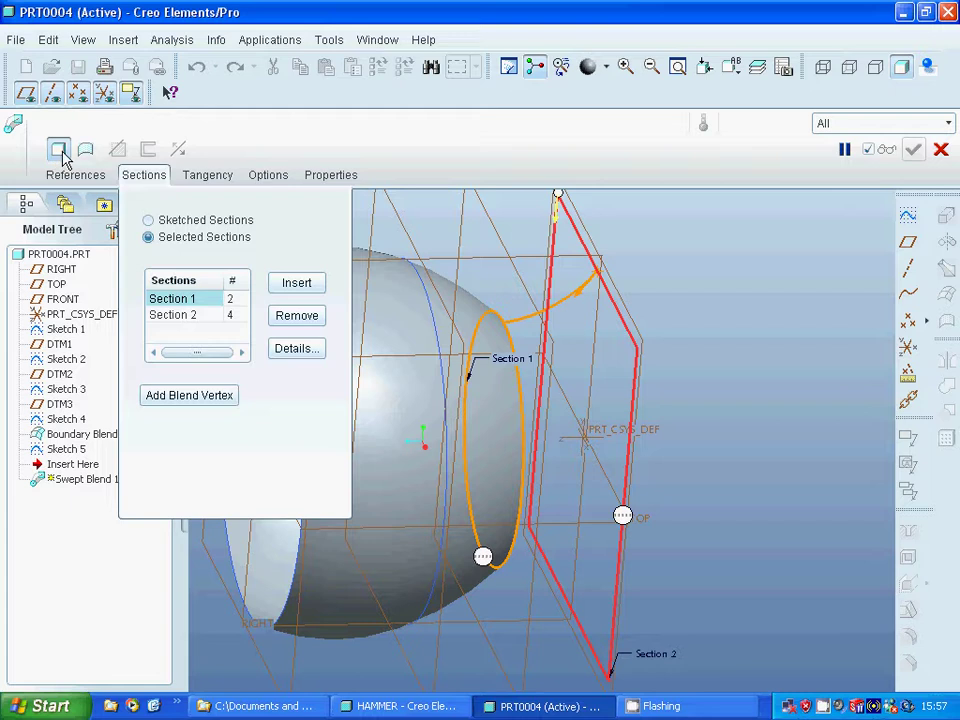
pyautogui.click(84, 153)
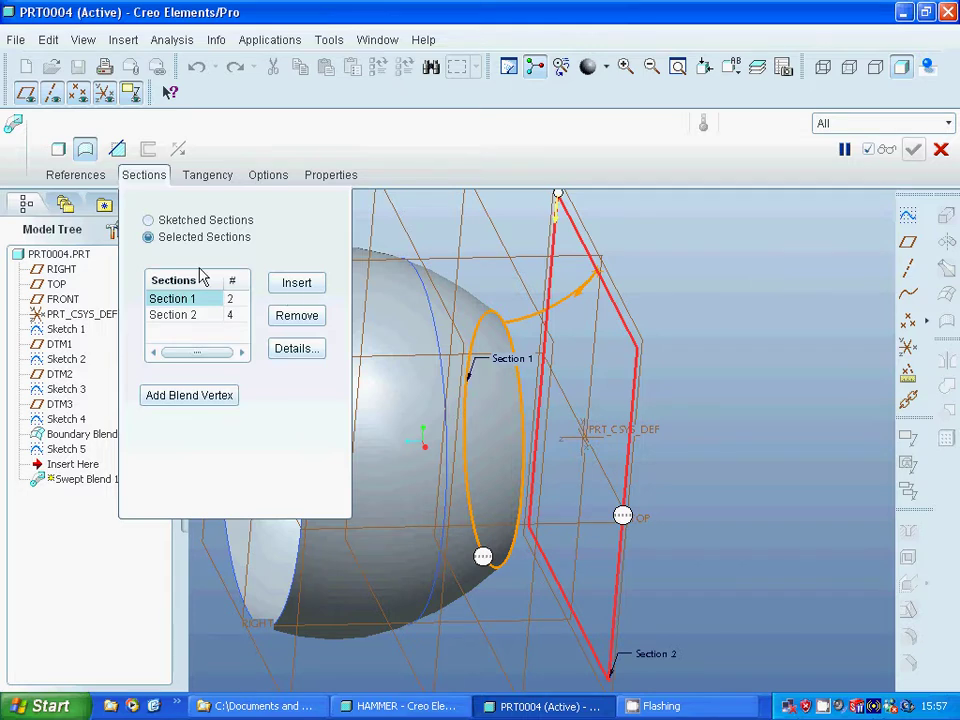
pyautogui.click(99, 185)
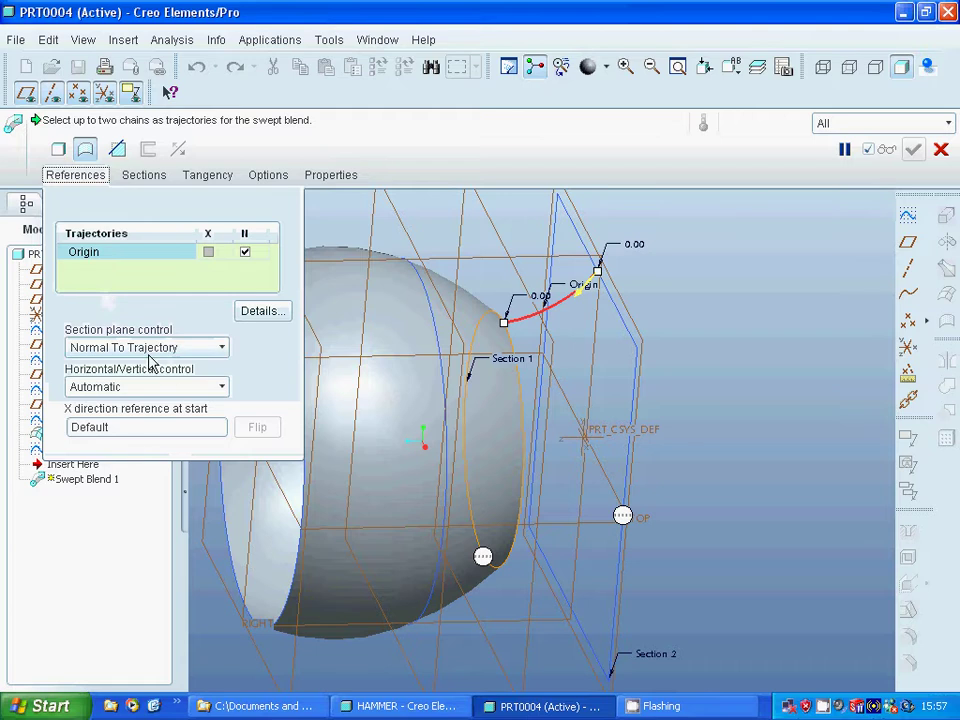
pyautogui.middleClick(579, 297)
pyautogui.click(579, 300)
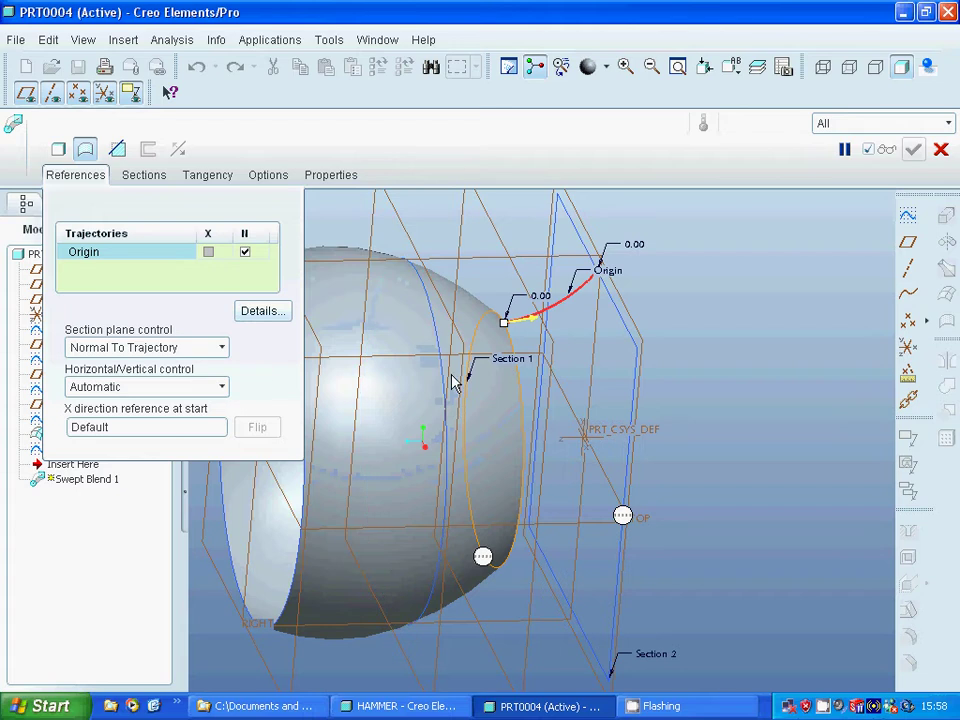
# - Review Section 1 and Section 2 of the swept blend, try it as a solid, and cancel the unfinished feature
pyautogui.click(152, 178)
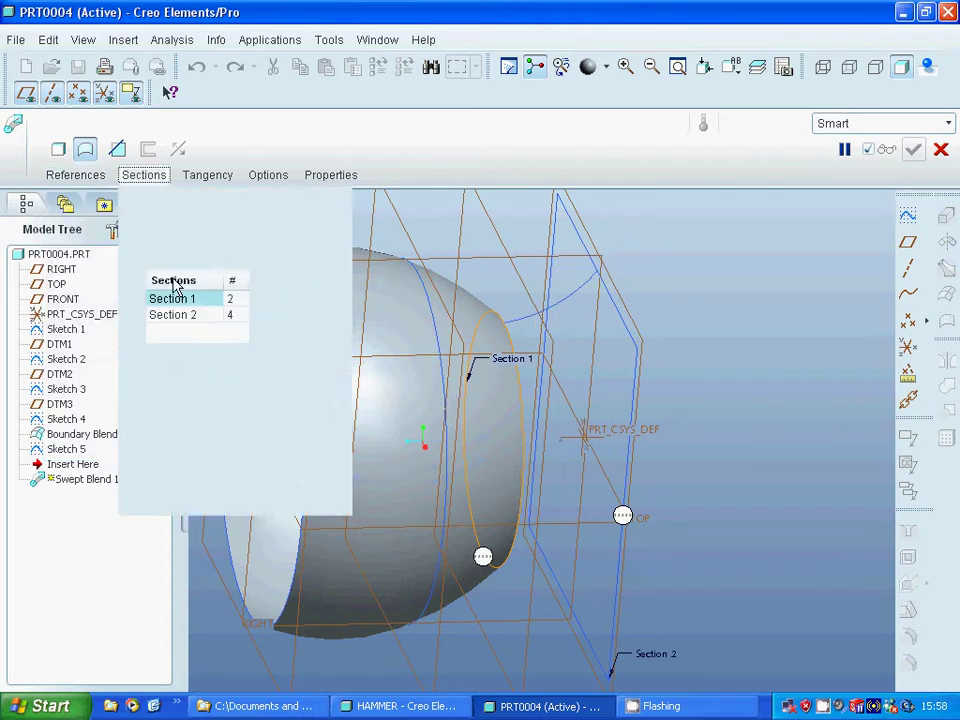
pyautogui.click(184, 316)
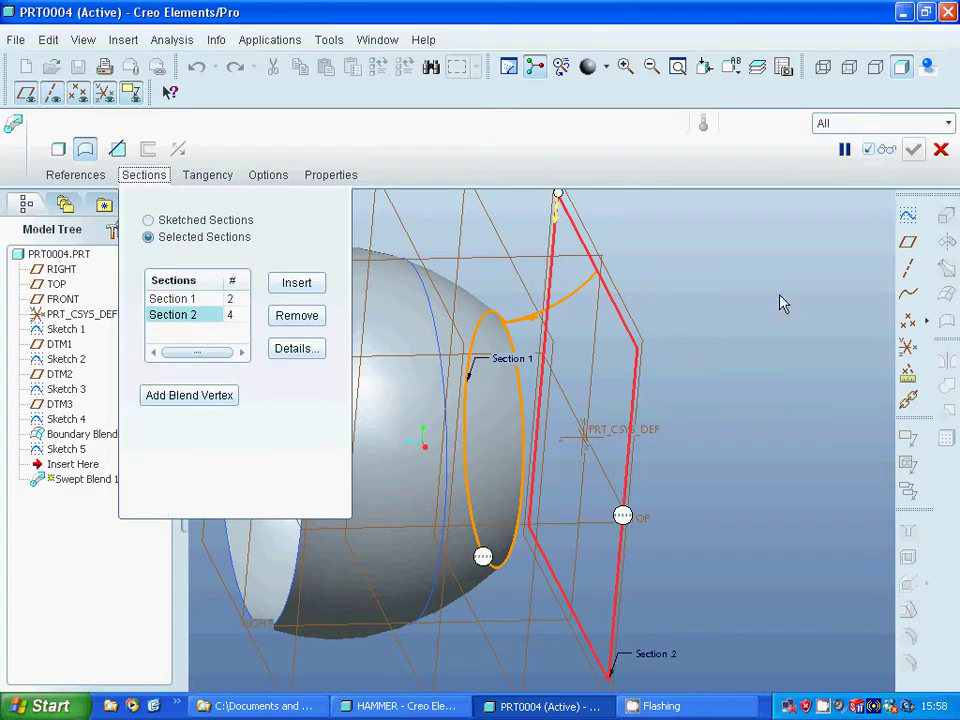
pyautogui.click(90, 182)
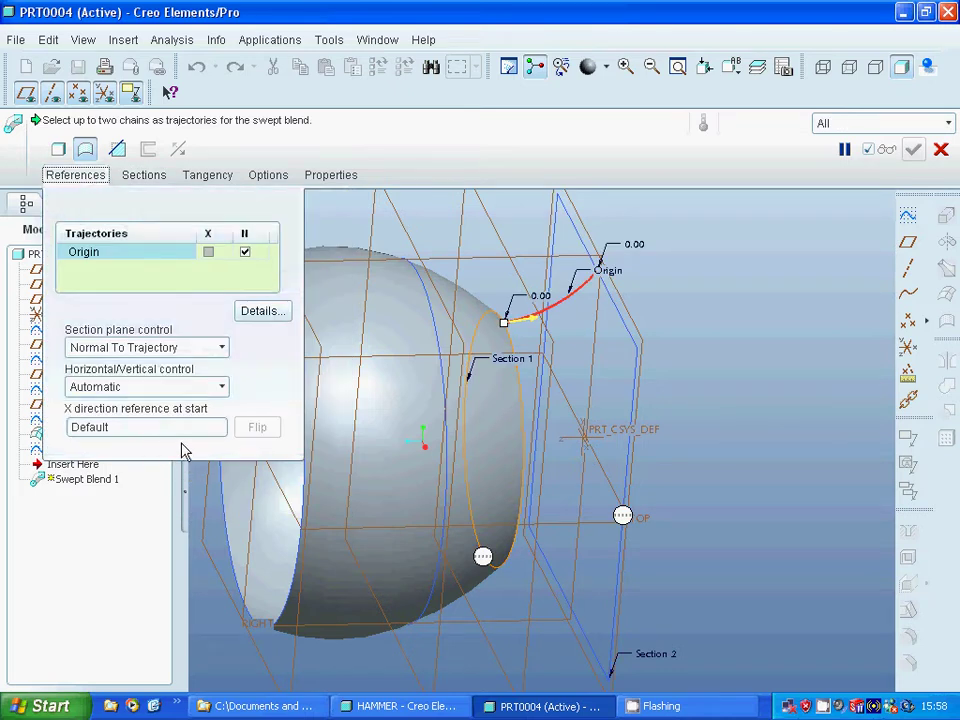
pyautogui.click(145, 186)
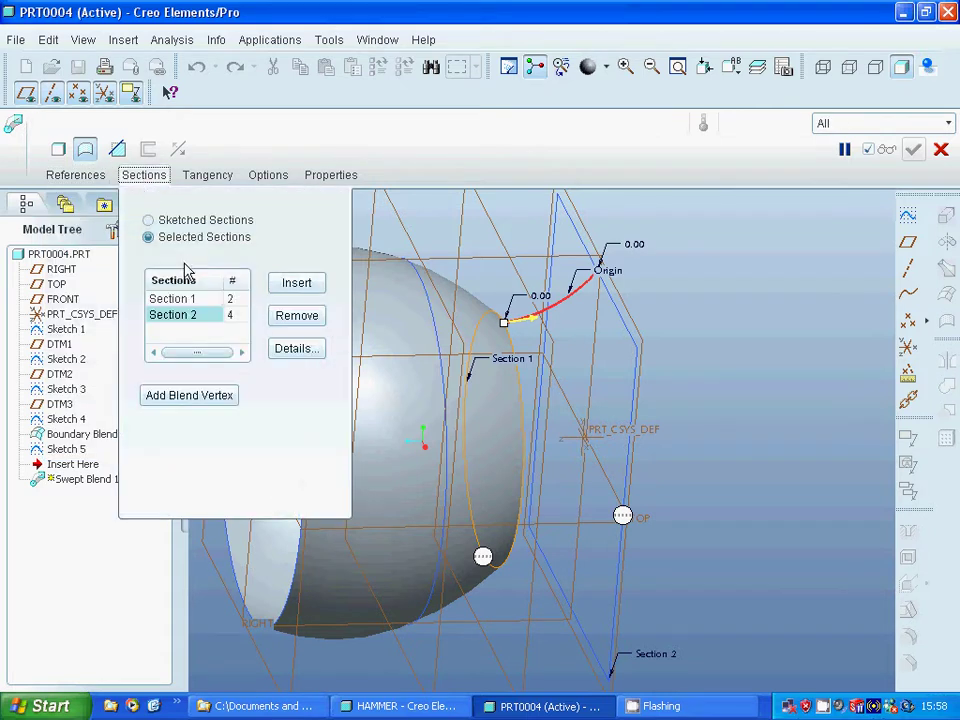
pyautogui.click(188, 303)
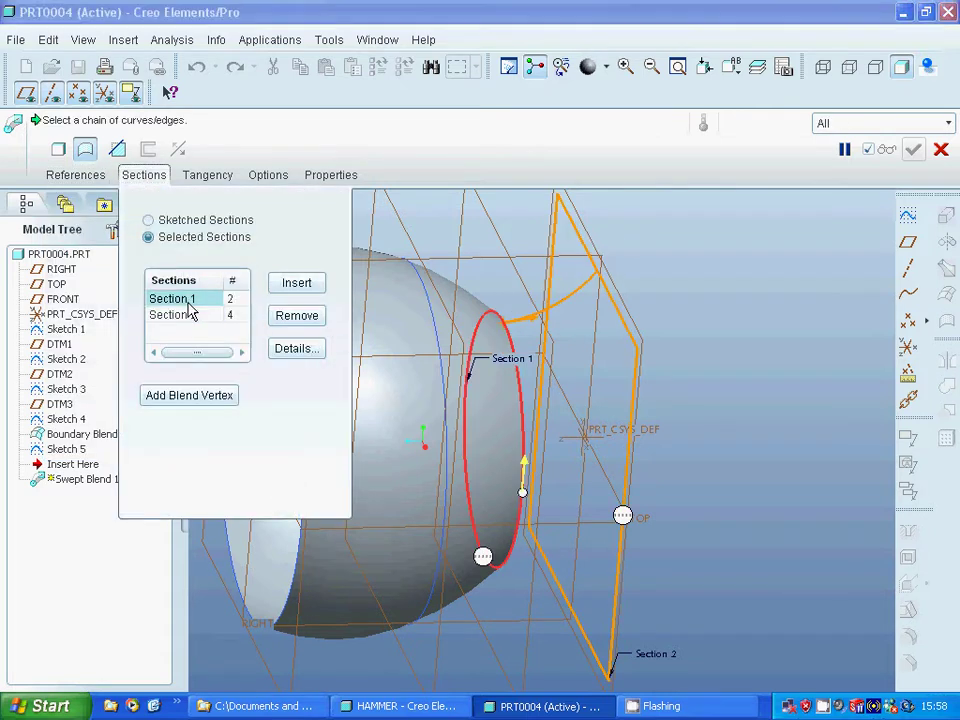
pyautogui.click(59, 155)
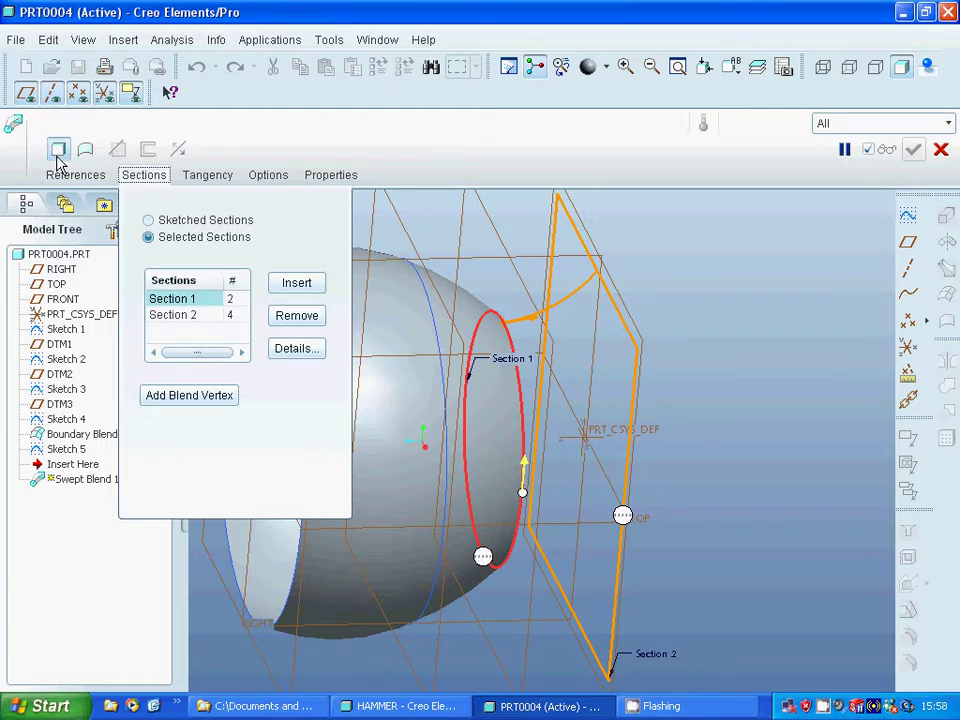
pyautogui.click(85, 149)
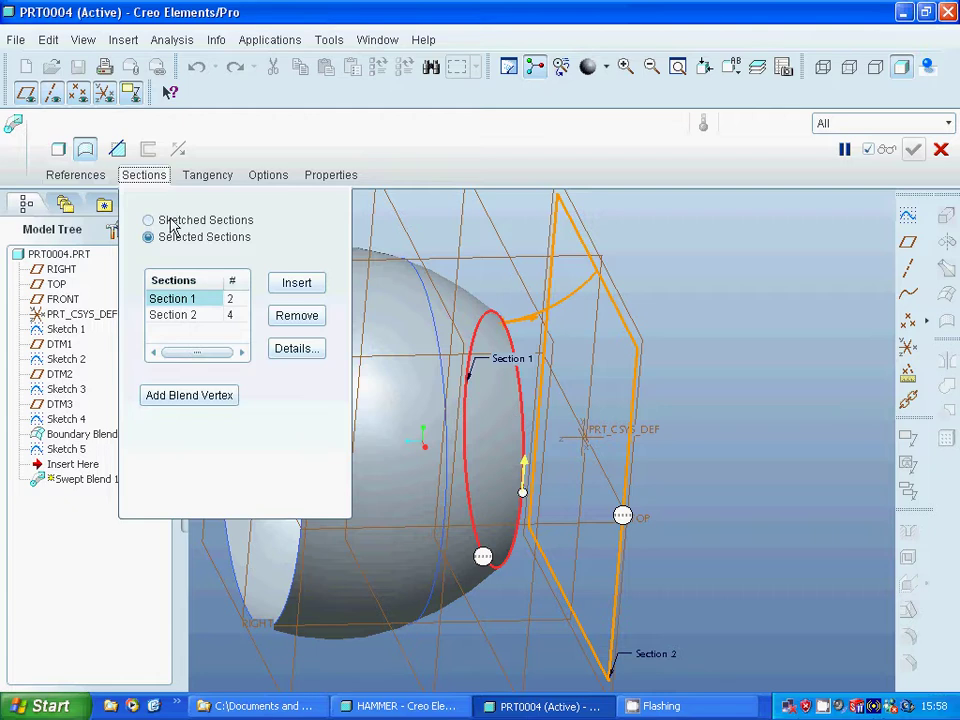
pyautogui.click(940, 150)
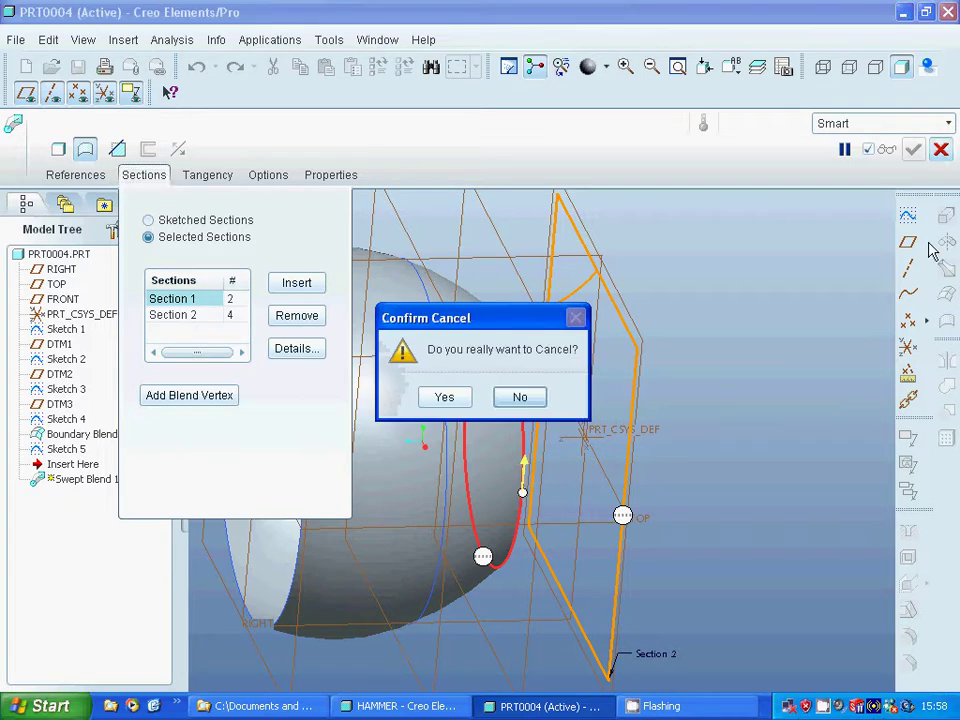
pyautogui.click(443, 395)
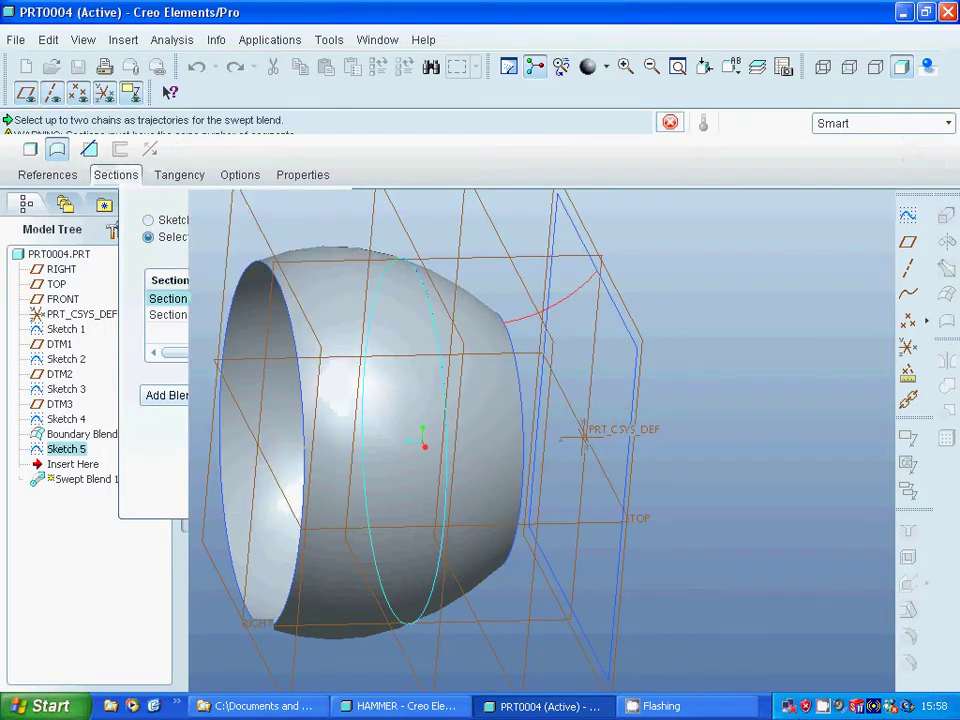
pyautogui.rightClick(824, 706)
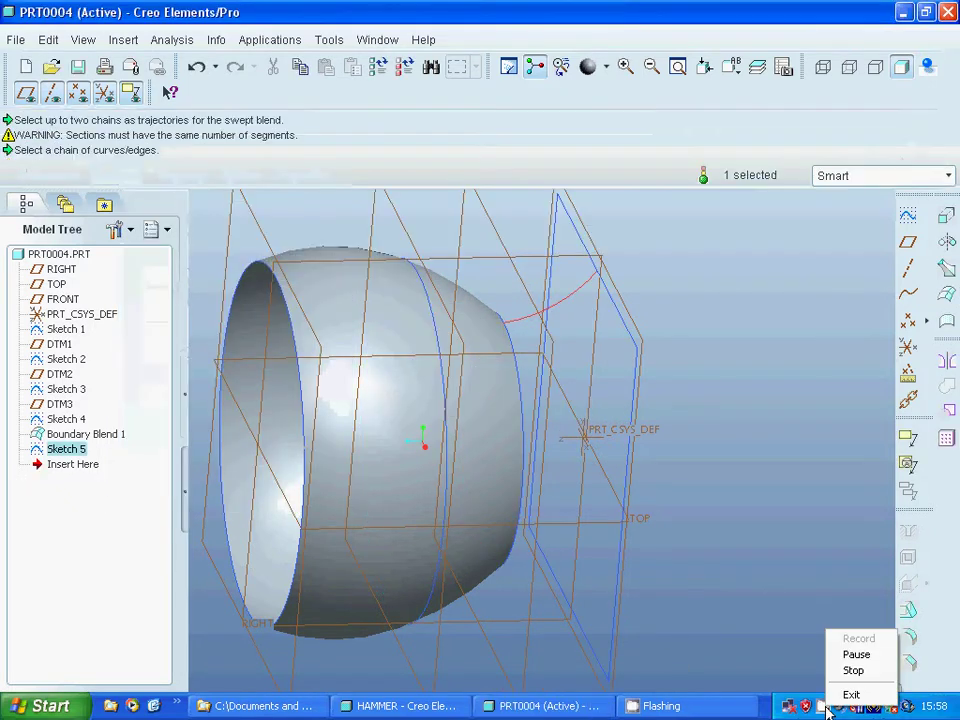
pyautogui.click(851, 655)
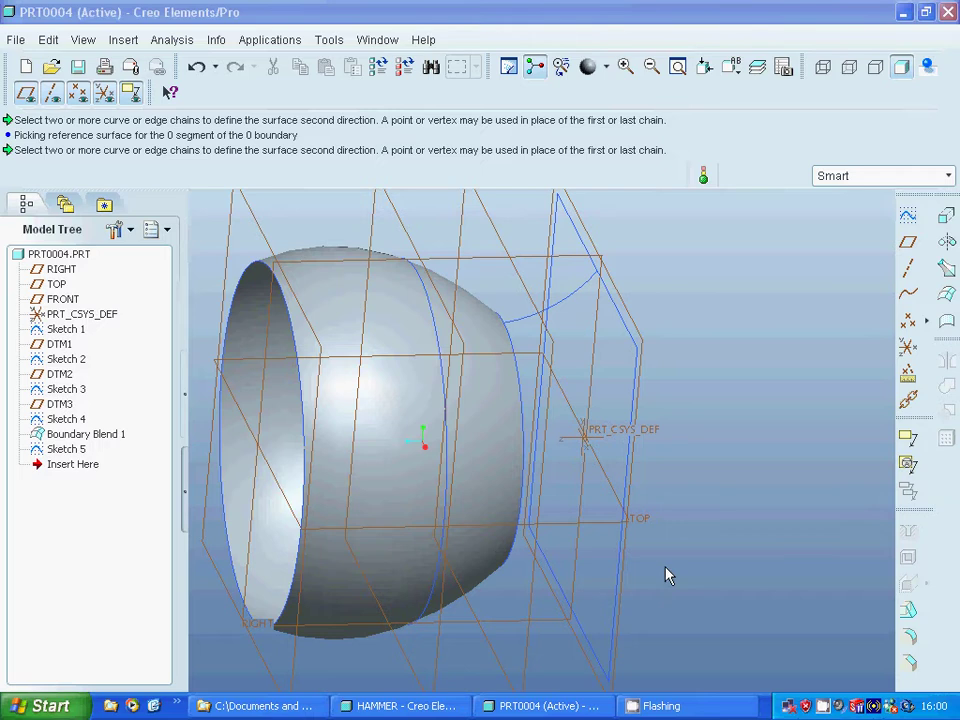
pyautogui.click(124, 42)
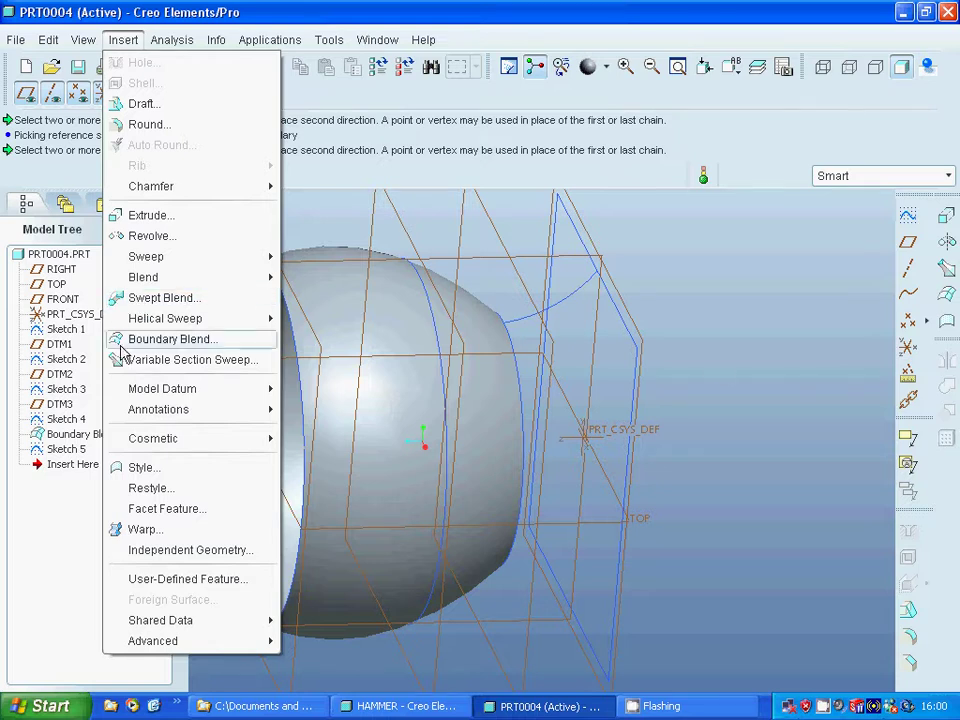
pyautogui.click(718, 373)
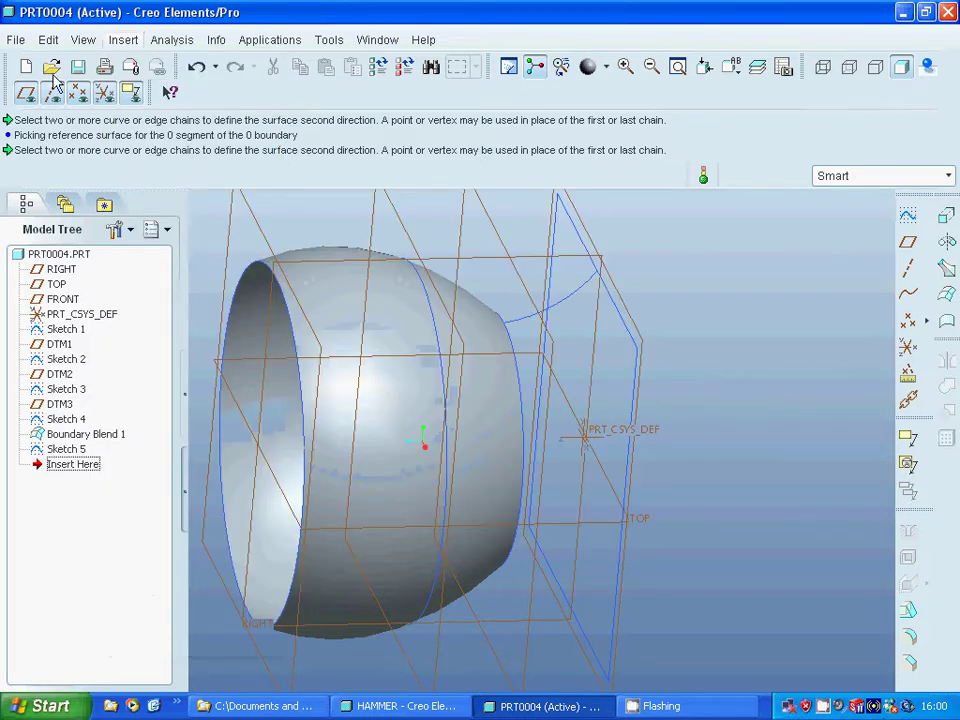
pyautogui.click(124, 42)
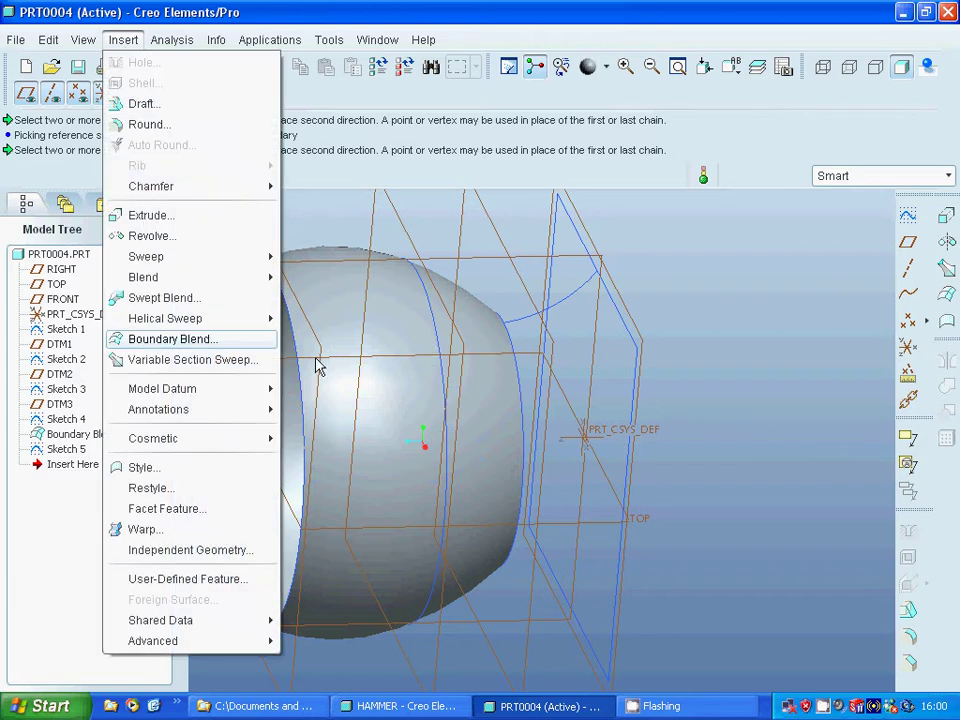
pyautogui.click(703, 345)
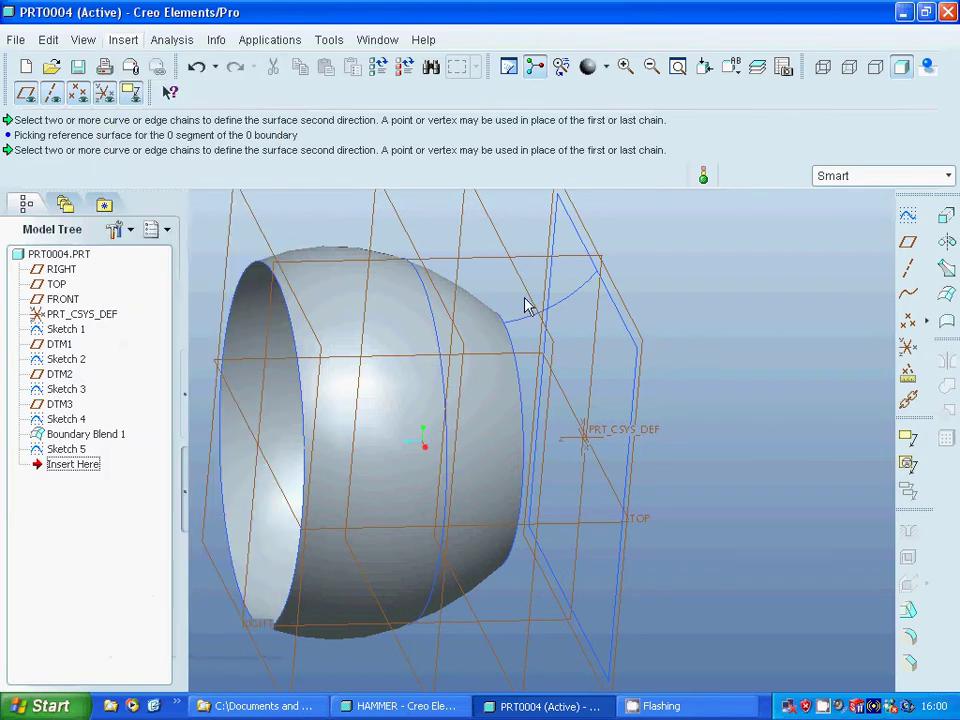
# - Mirror the Sketch 5 connecting arc about the TOP plane
pyautogui.click(553, 315)
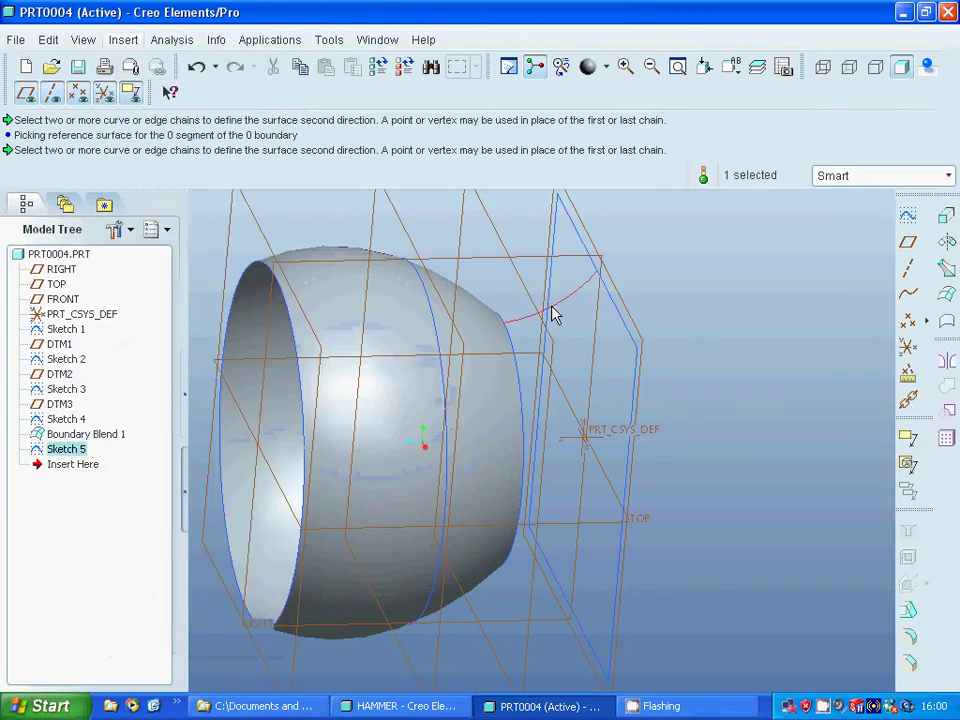
pyautogui.click(911, 379)
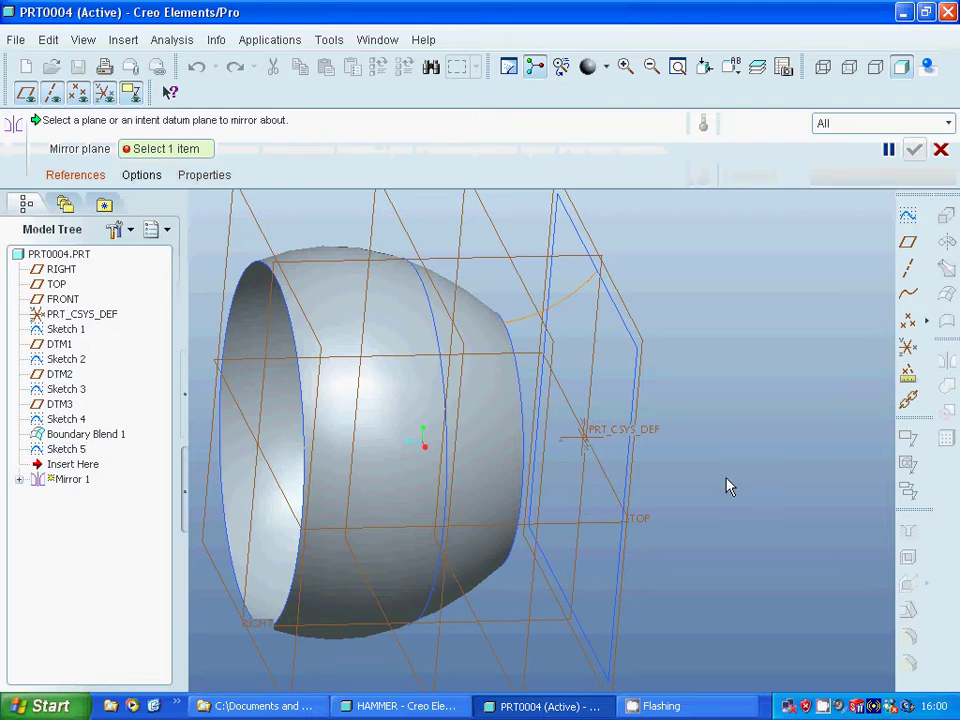
pyautogui.click(597, 530)
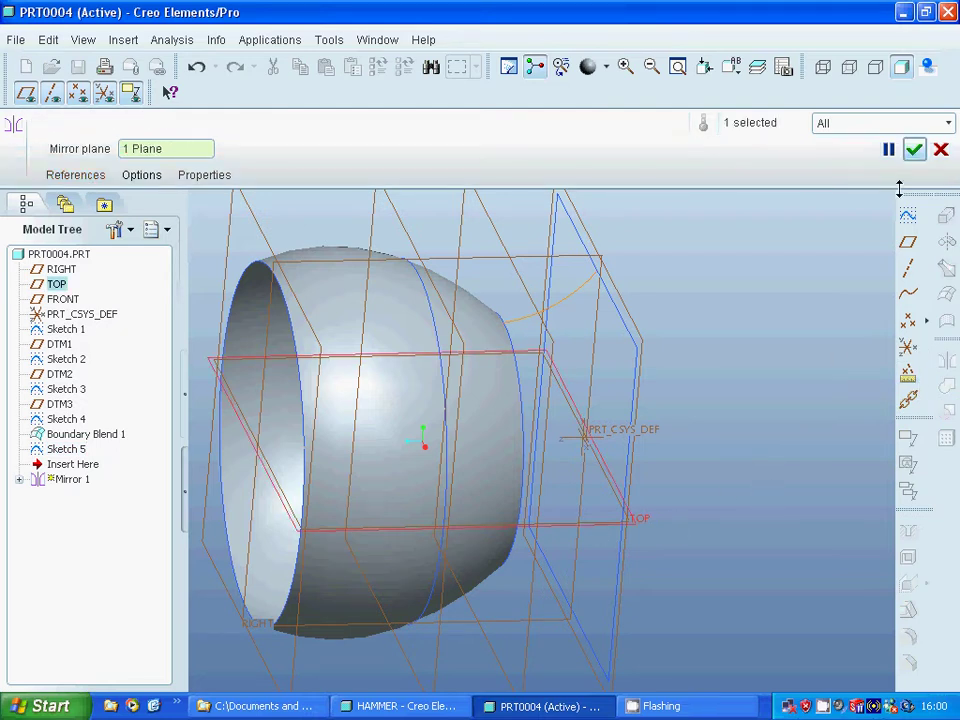
pyautogui.click(914, 149)
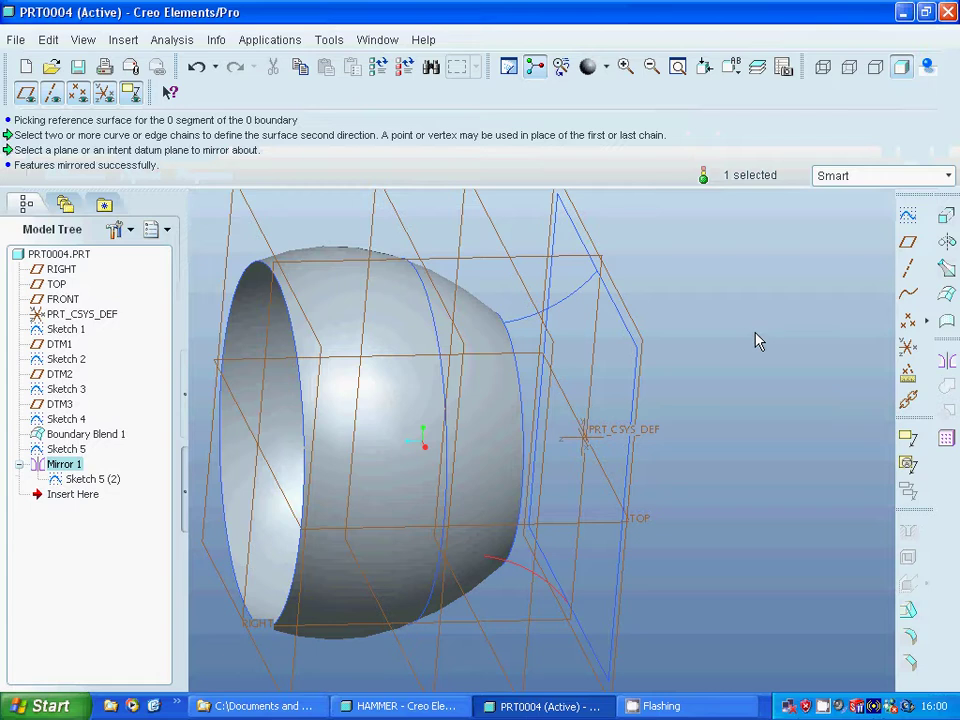
# - Create a boundary blend with the DTM1 circle and the square in the first direction and the two connecting arcs in the second
pyautogui.click(124, 40)
pyautogui.click(140, 340)
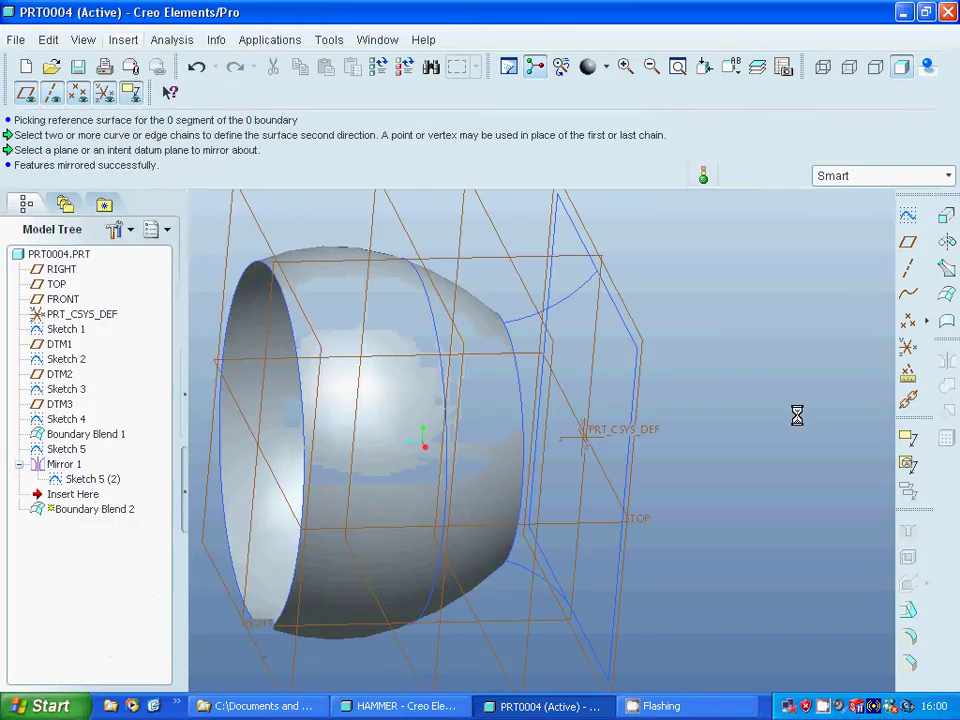
pyautogui.click(523, 415)
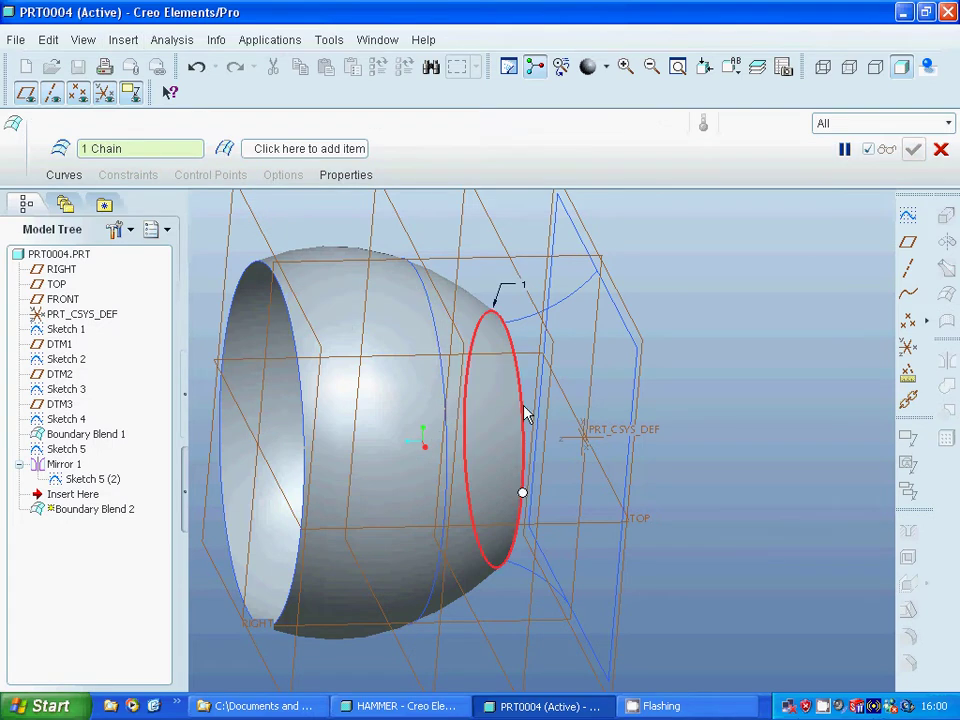
pyautogui.keyDown('ctrl'); pyautogui.click(633, 344); pyautogui.keyUp('ctrl')
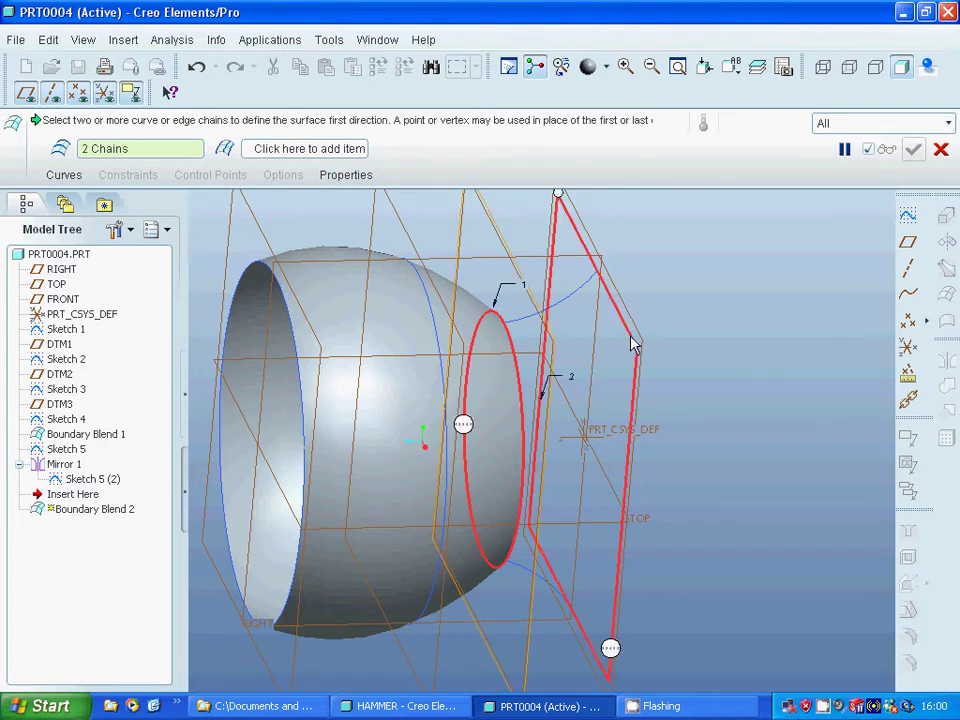
pyautogui.click(278, 148)
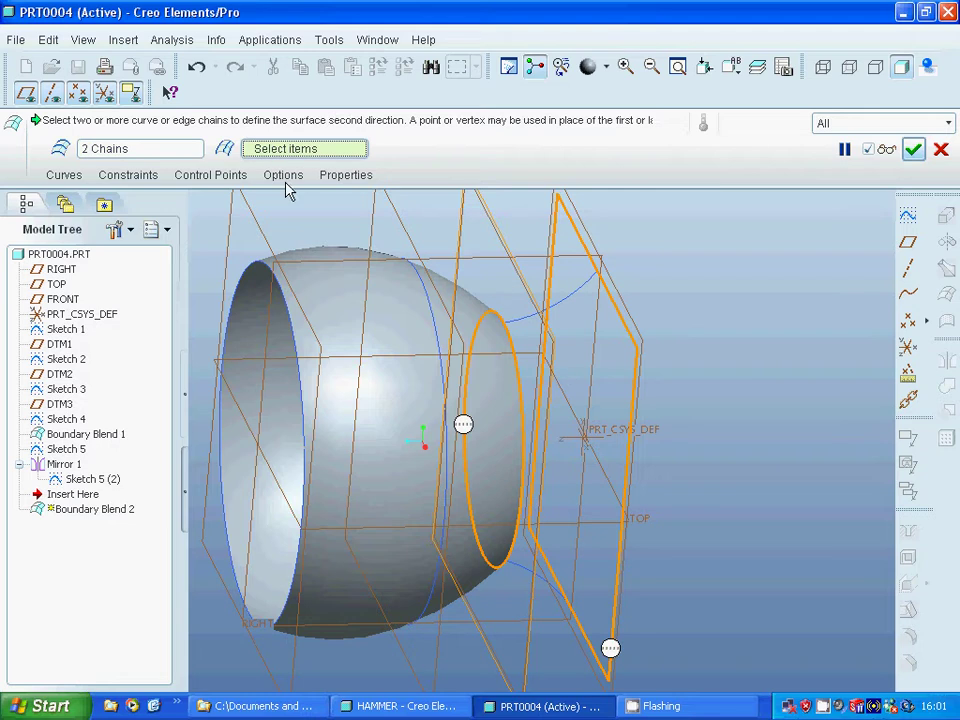
pyautogui.click(530, 322)
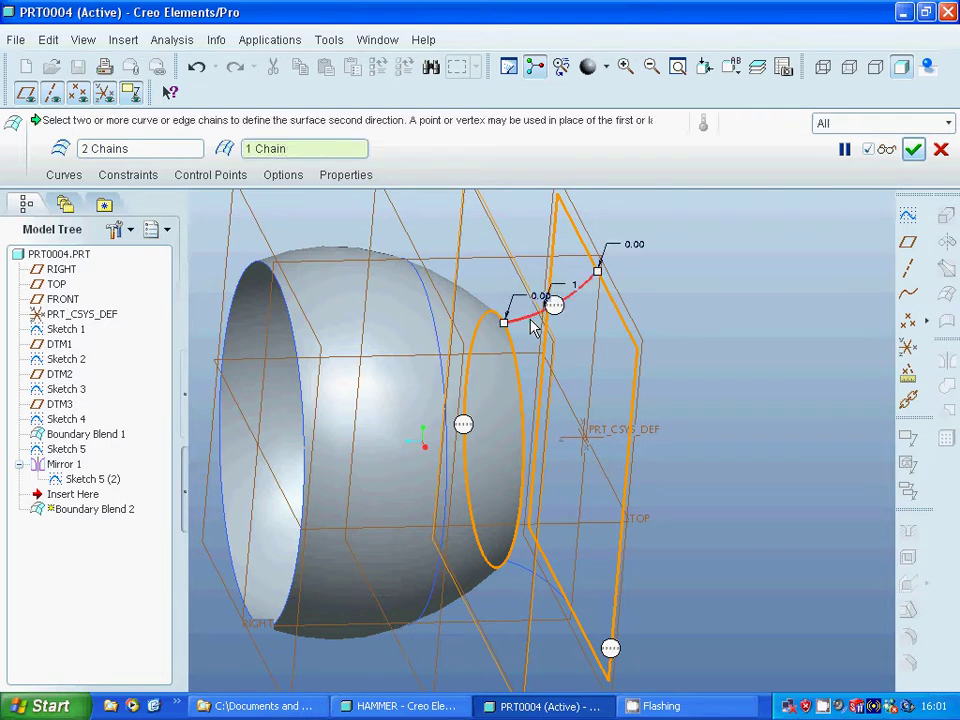
pyautogui.click(540, 586)
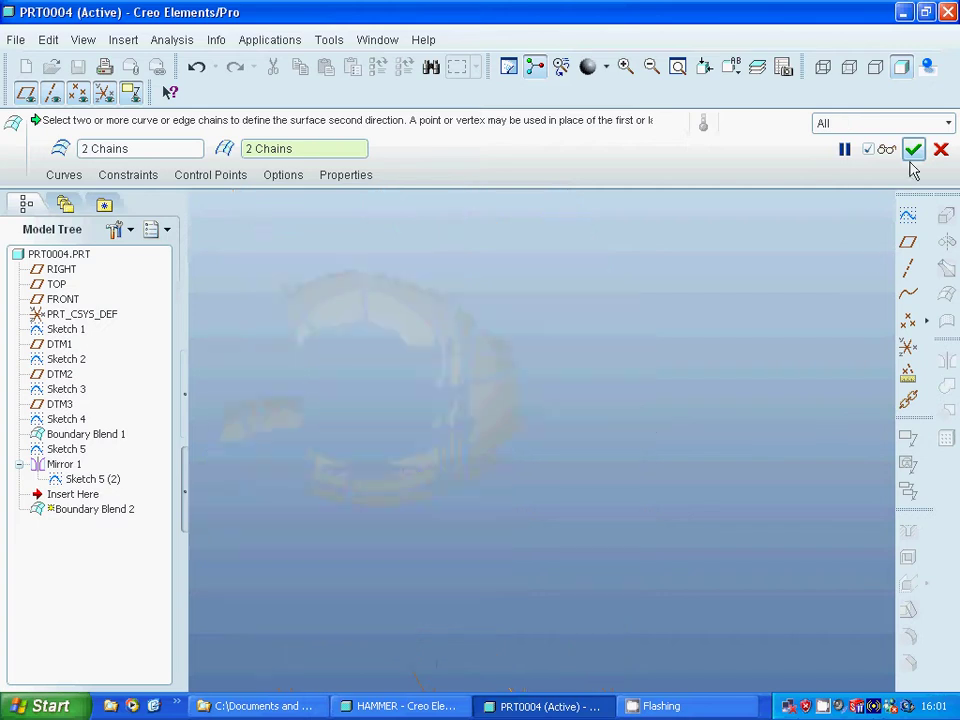
pyautogui.click(914, 152)
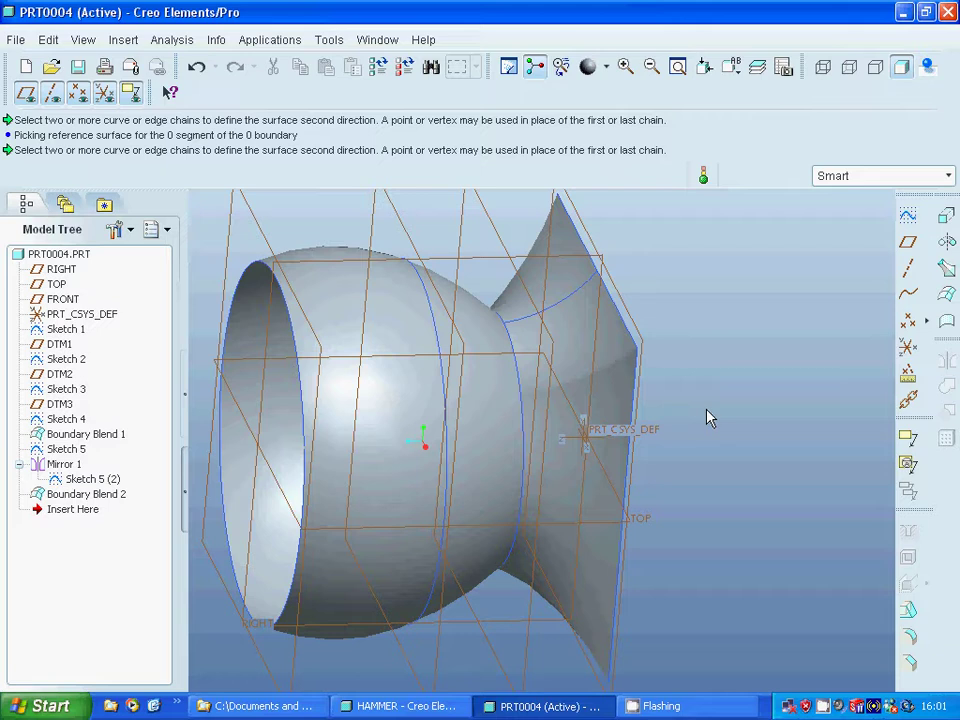
# - Begin a datum plane offset from the FRONT plane with a translation of -100
pyautogui.moveTo(706, 418); pyautogui.dragTo(749, 434, button='middle')
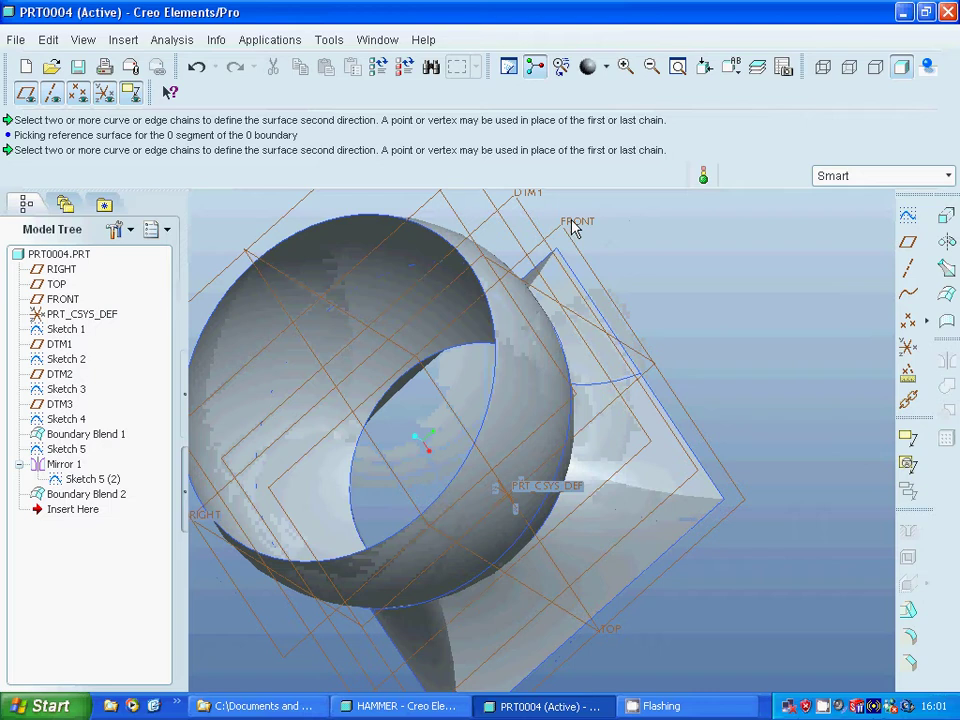
pyautogui.click(906, 242)
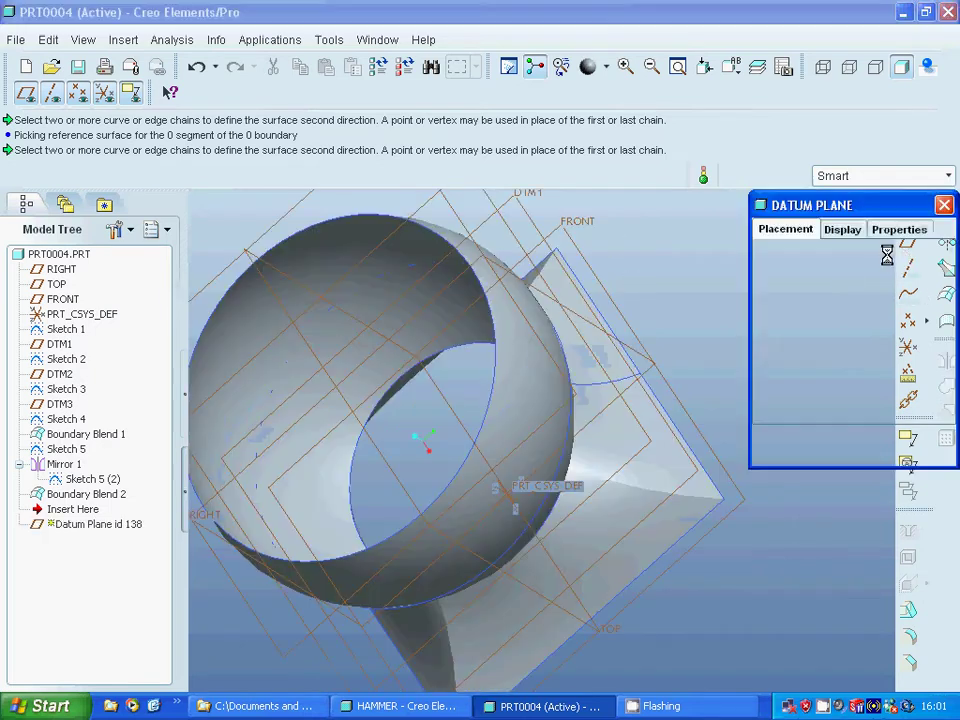
pyautogui.click(579, 229)
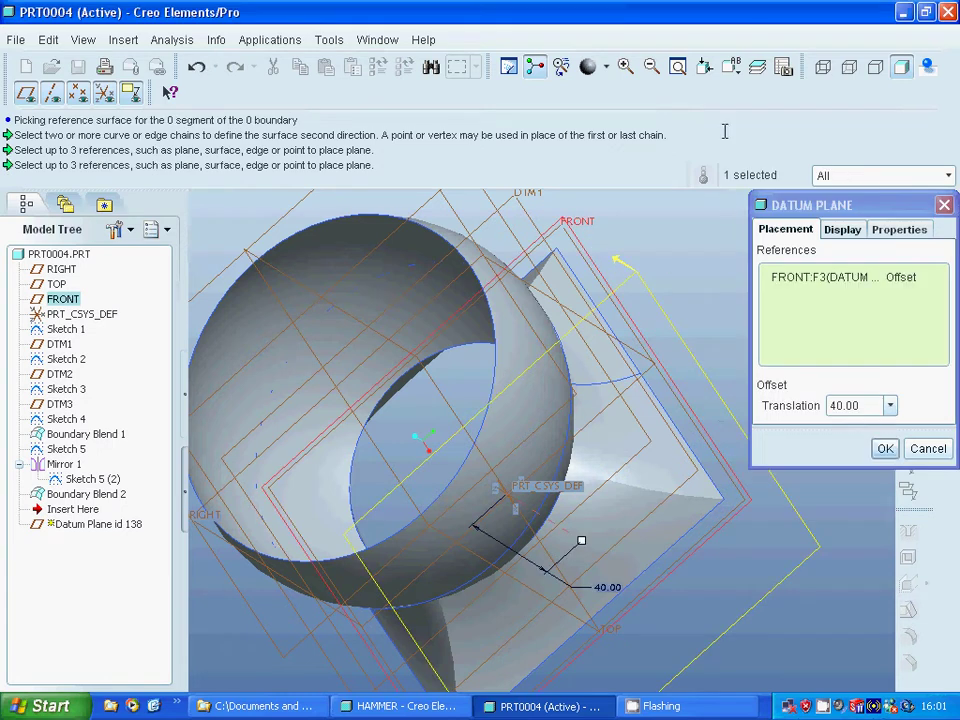
pyautogui.click(677, 67)
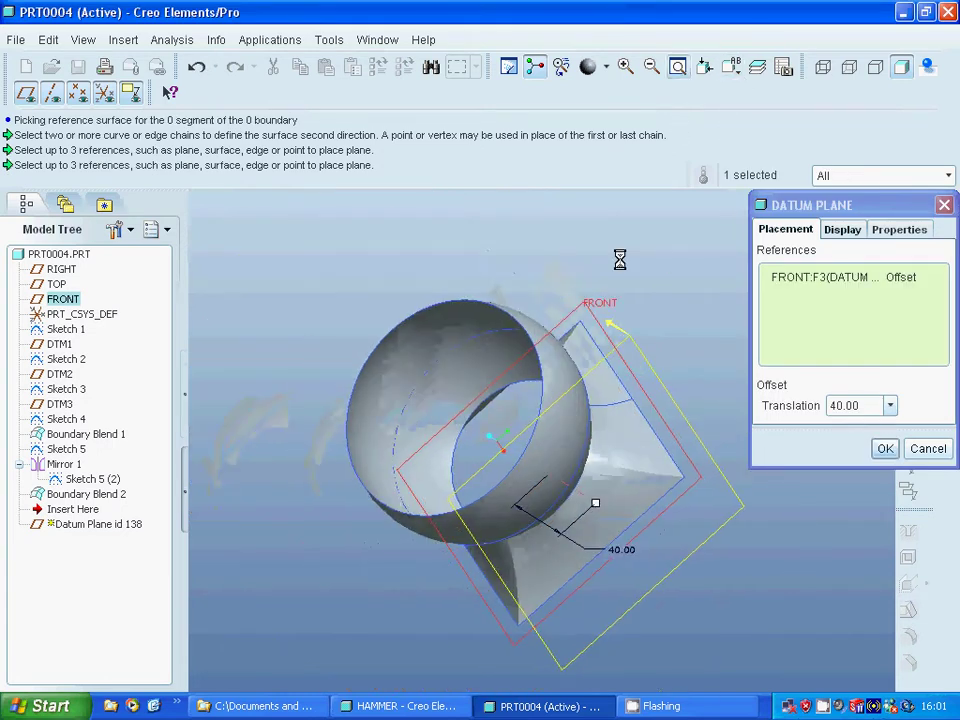
pyautogui.moveTo(407, 376); pyautogui.dragTo(406, 320, button='middle')
pyautogui.click(845, 405)
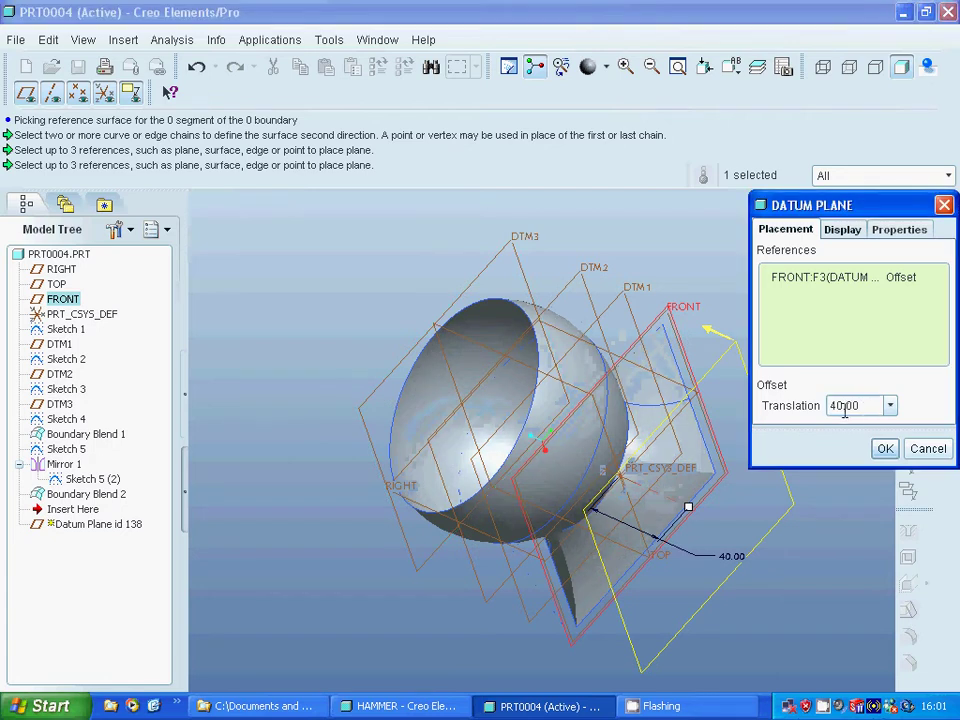
pyautogui.moveTo(863, 407); pyautogui.dragTo(810, 409)
pyautogui.write('-10')
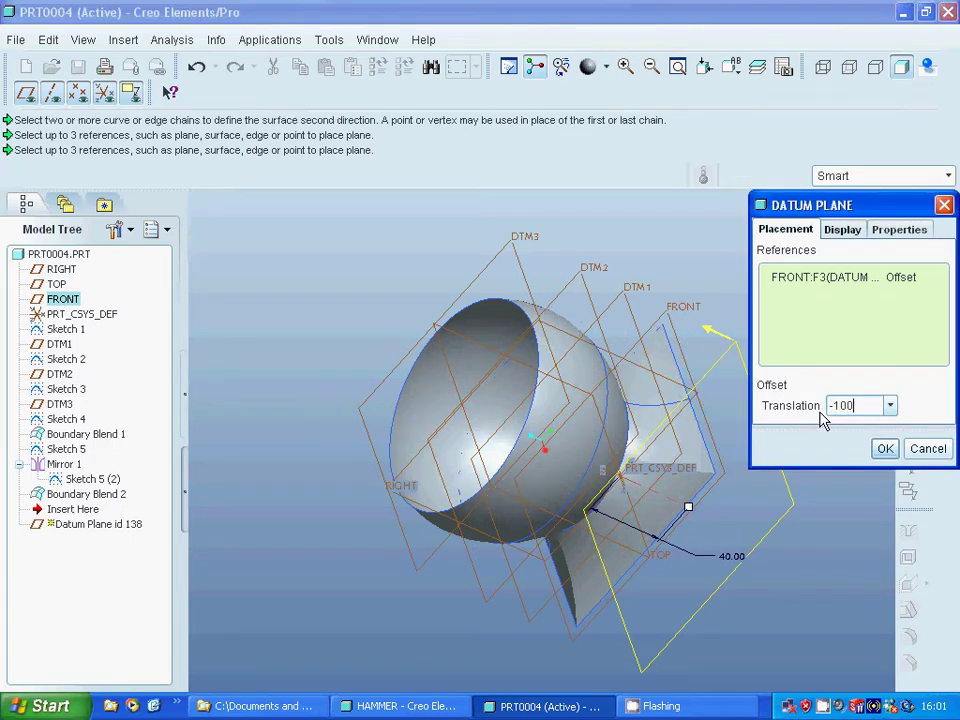
pyautogui.write('0')
pyautogui.press('Return')
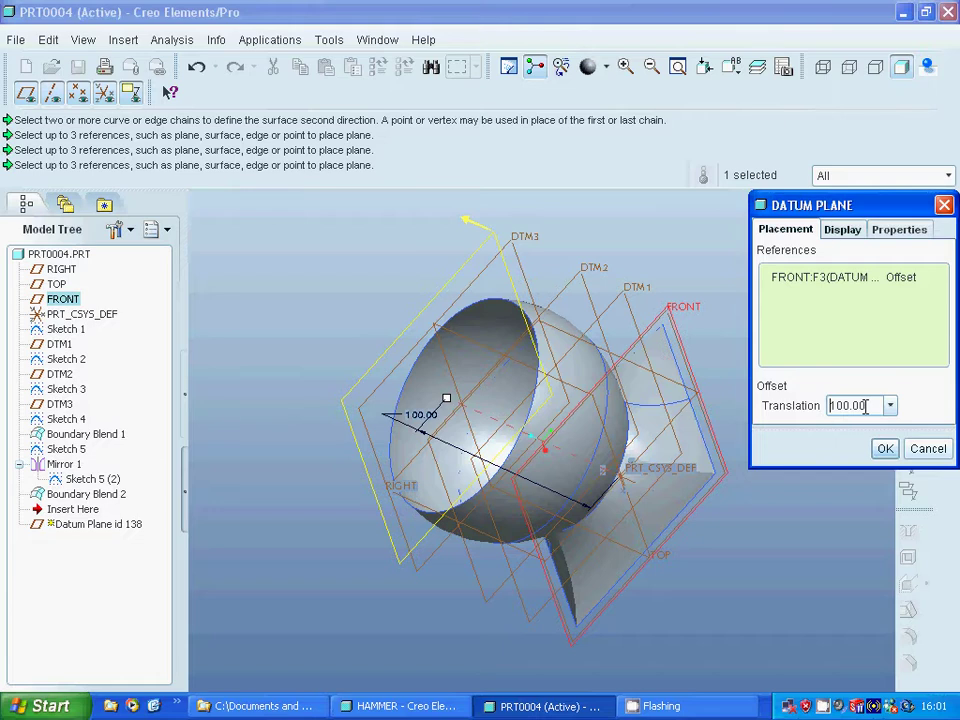
# - Try a translation of -100 to put the datum plane on the side of FRONT opposite DTM3
pyautogui.write('-')
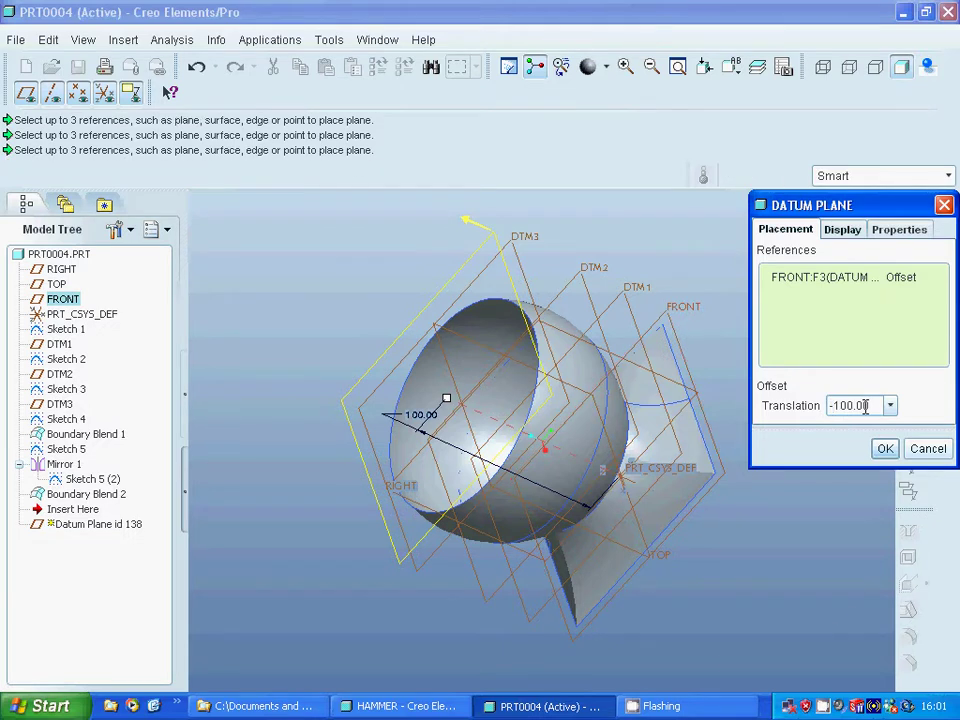
pyautogui.press('Home')
pyautogui.press('Delete')
pyautogui.press('Return')
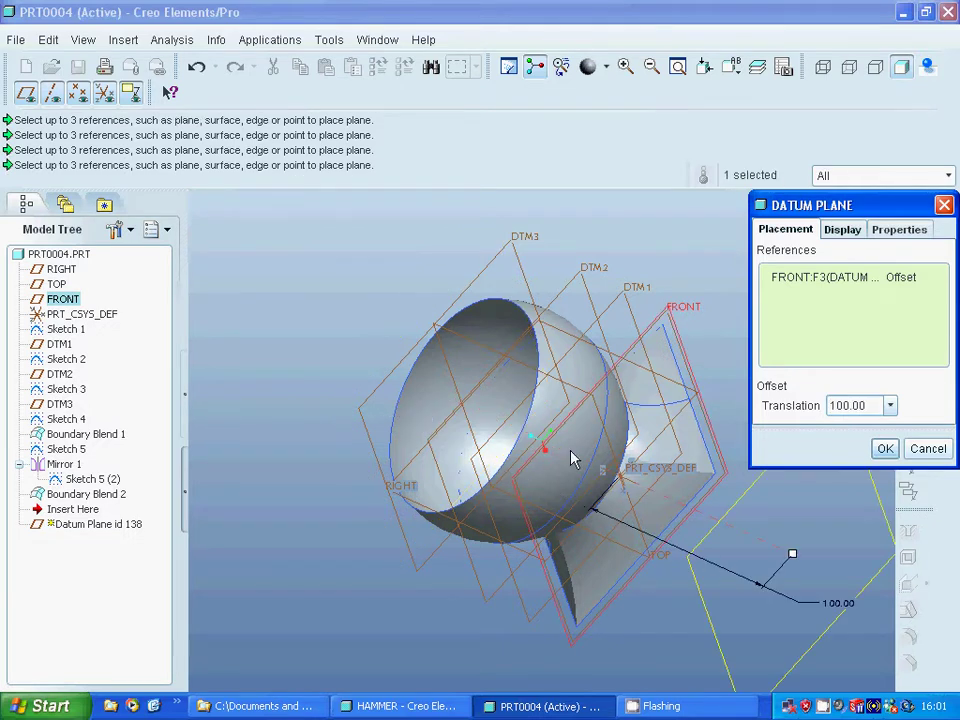
pyautogui.click(651, 66)
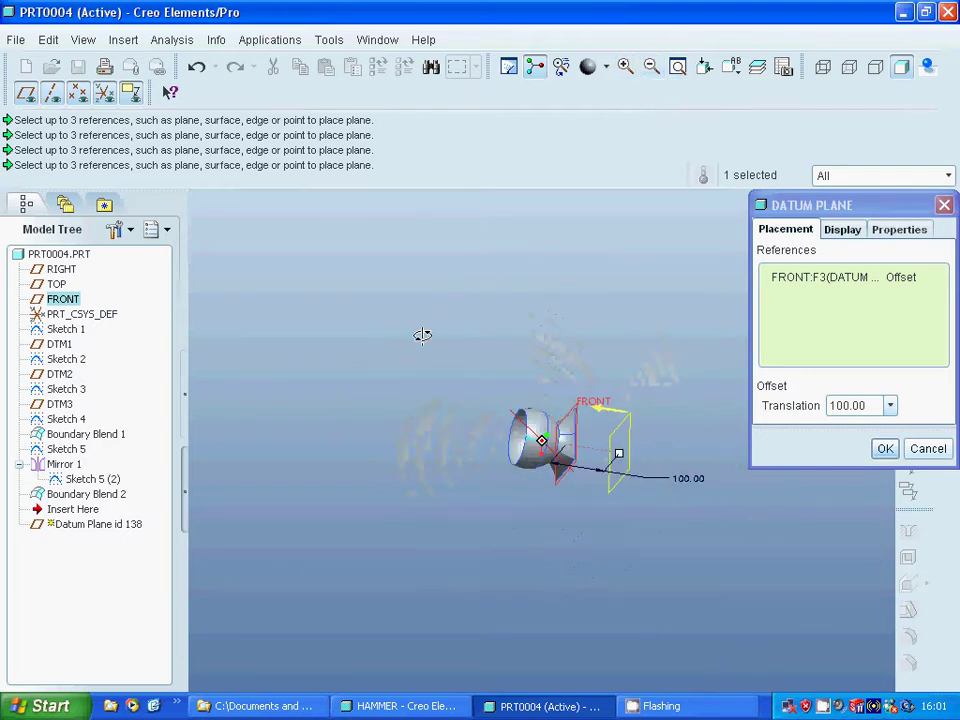
pyautogui.moveTo(422, 335); pyautogui.dragTo(451, 335, button='middle')
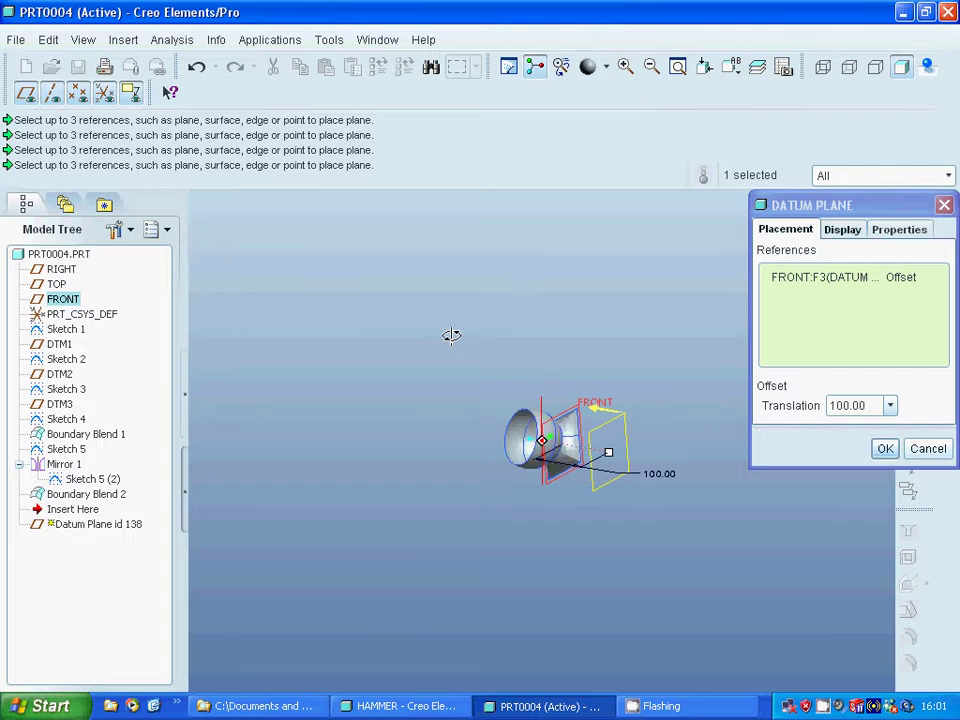
# - Create the datum plane at a 150 offset from FRONT, on the side opposite DTM3
pyautogui.doubleClick(872, 404)
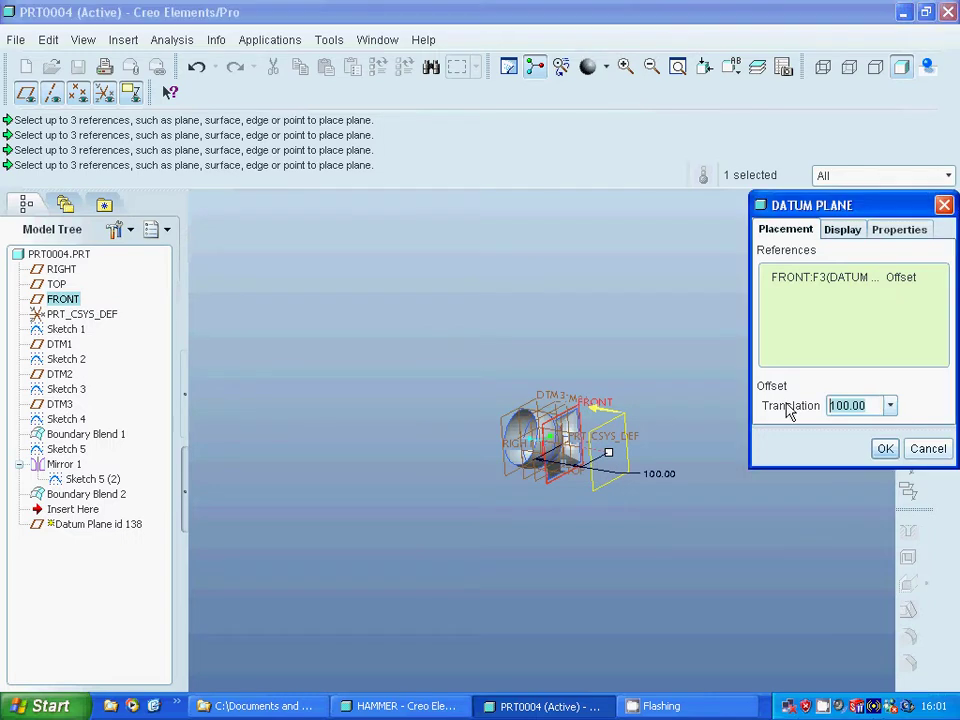
pyautogui.write('-1')
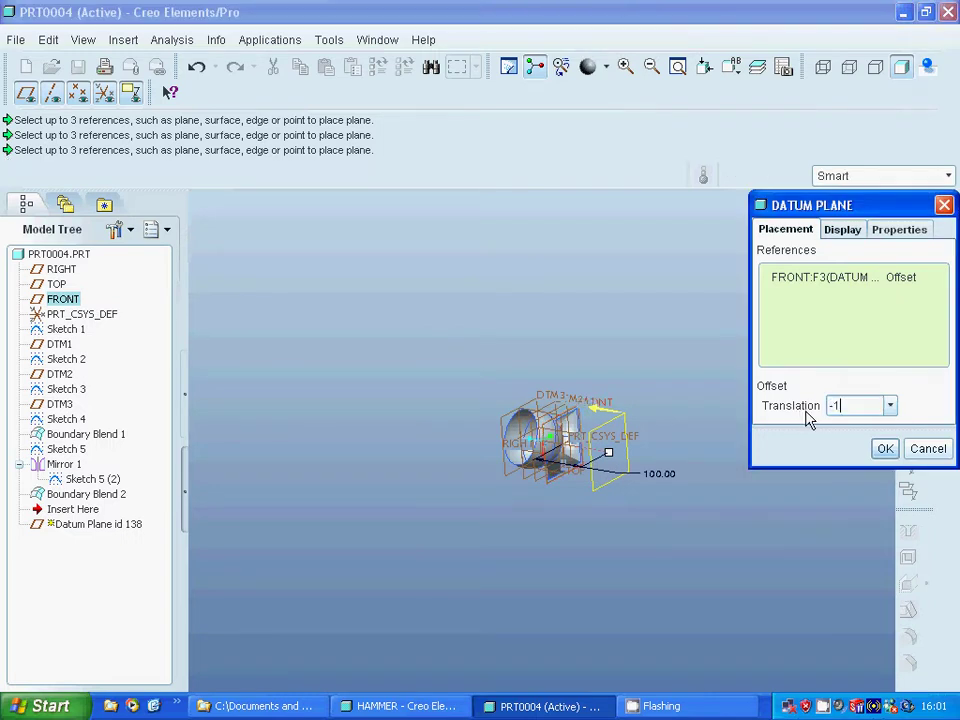
pyautogui.write('50')
pyautogui.press('Return')
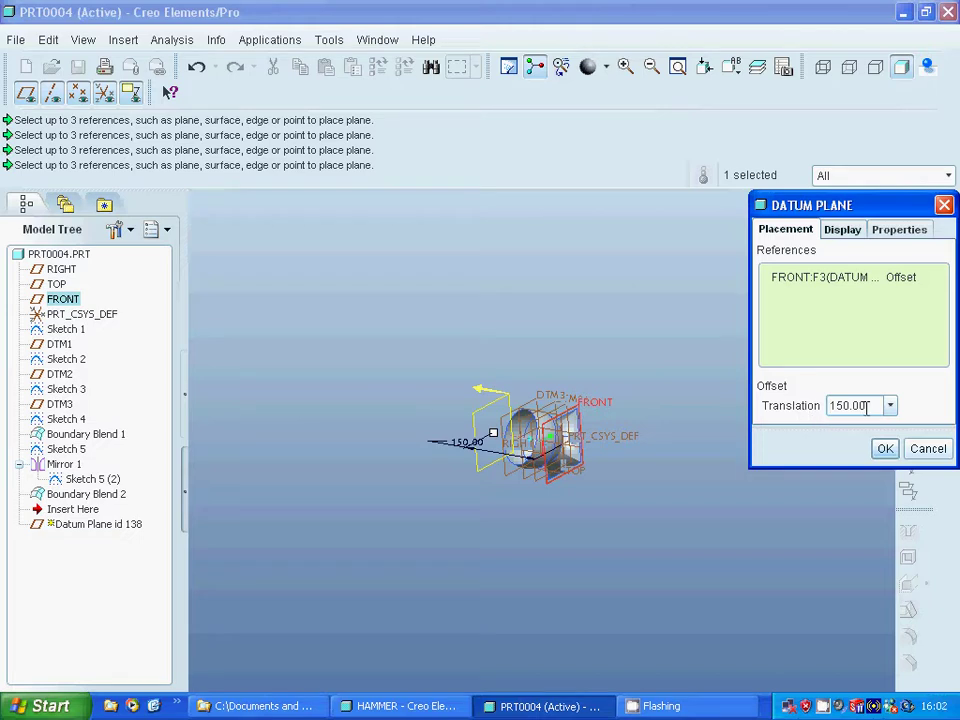
pyautogui.write('-')
pyautogui.press('Return')
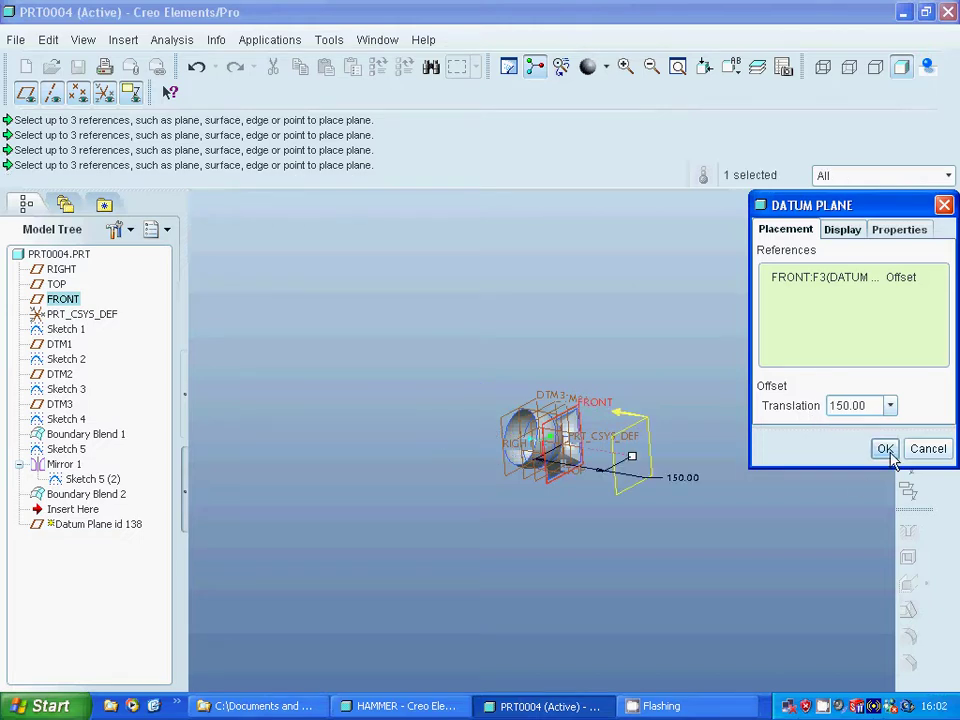
pyautogui.click(885, 448)
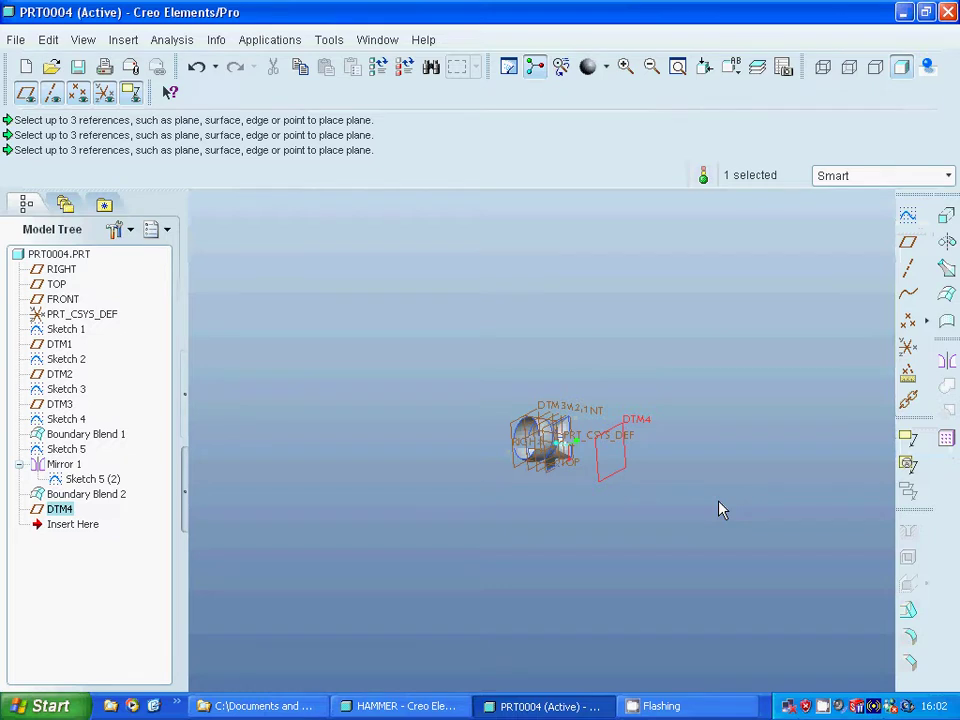
# - Start a sketch on DTM4 and draw a thin horizontal rectangle about 47 wide around the origin
pyautogui.moveTo(720, 508); pyautogui.dragTo(774, 259, button='middle')
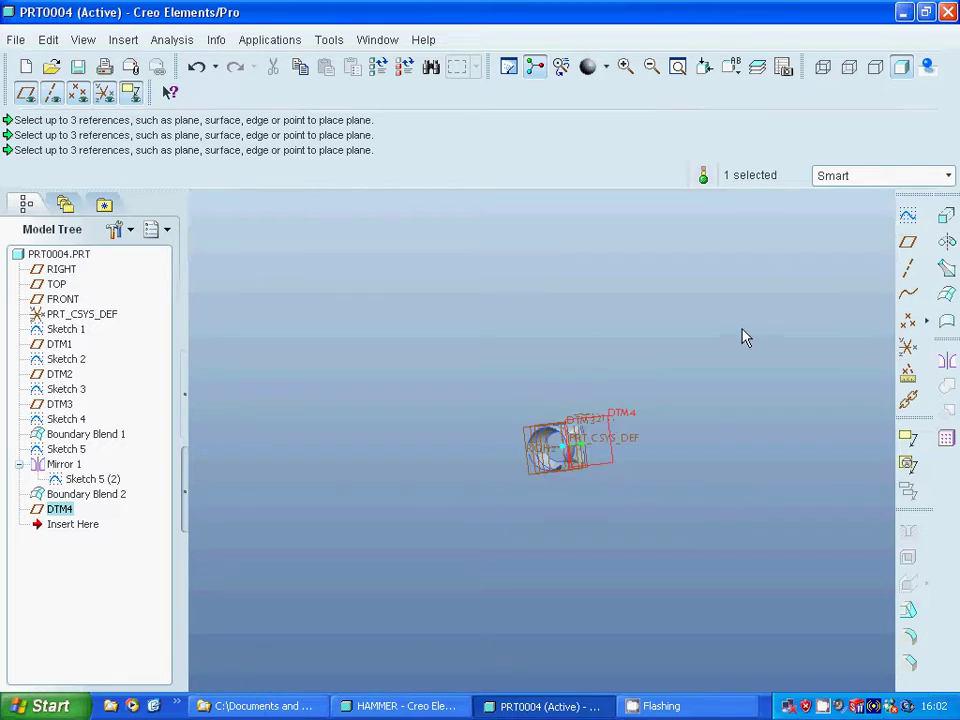
pyautogui.click(908, 216)
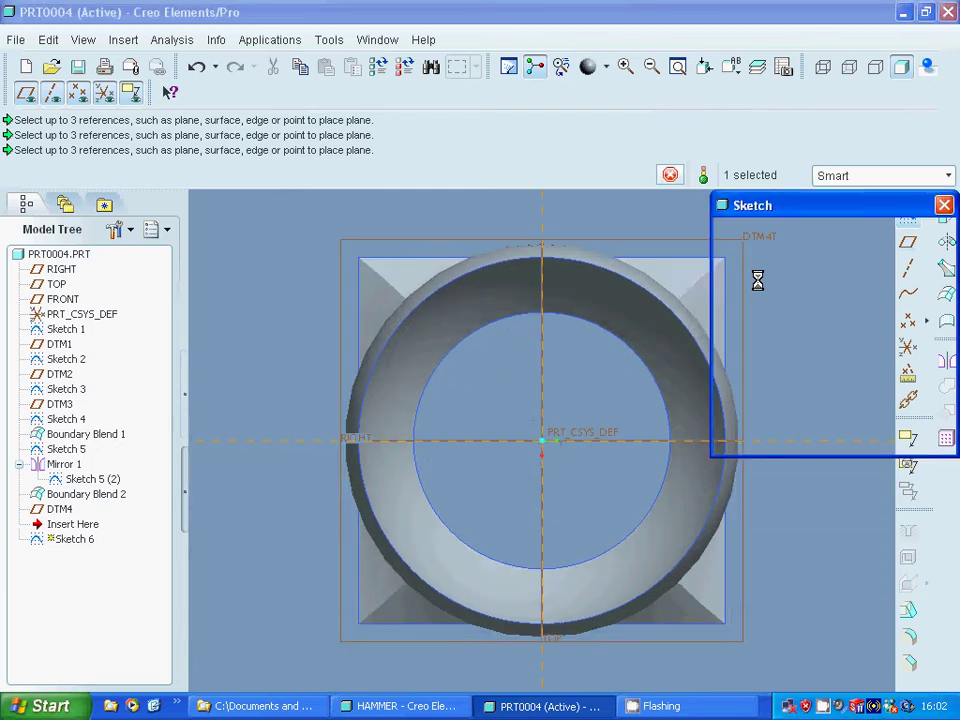
pyautogui.click(875, 437)
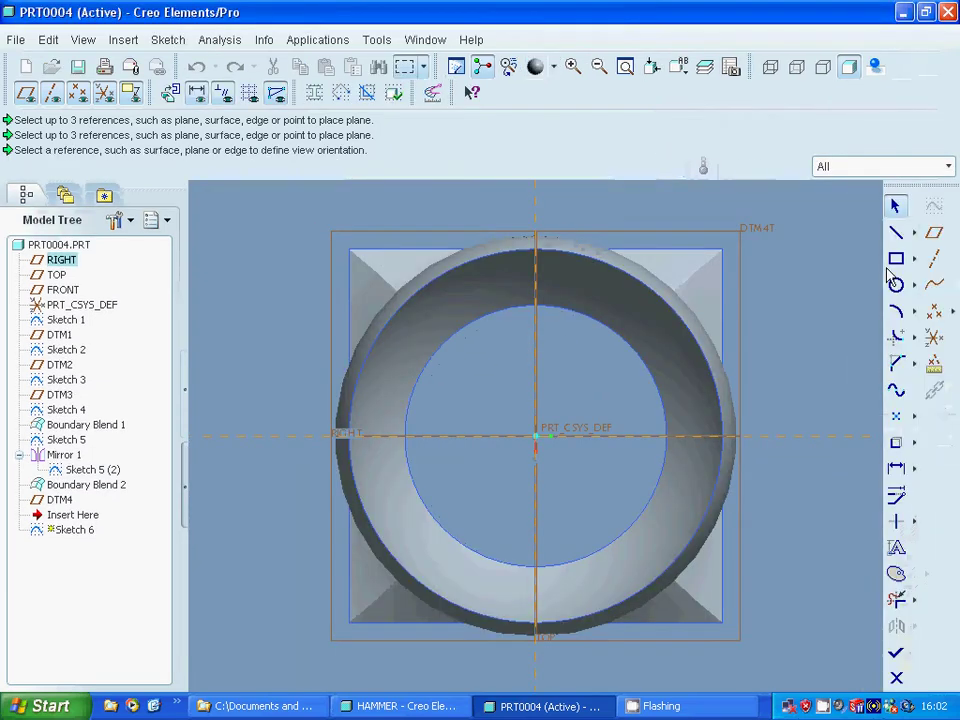
pyautogui.click(896, 258)
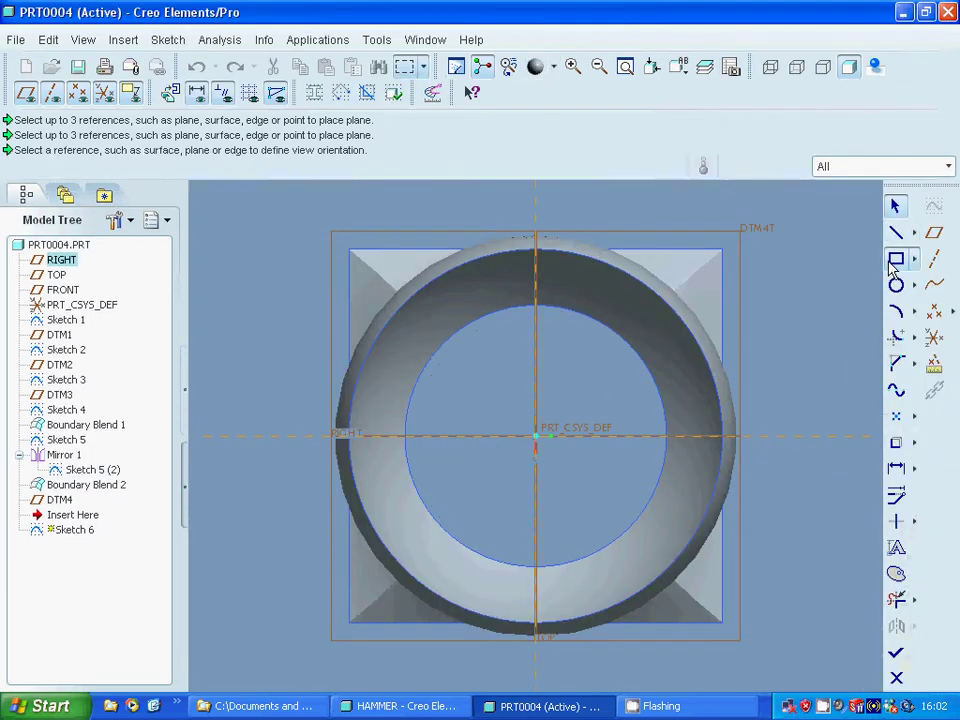
pyautogui.click(447, 462)
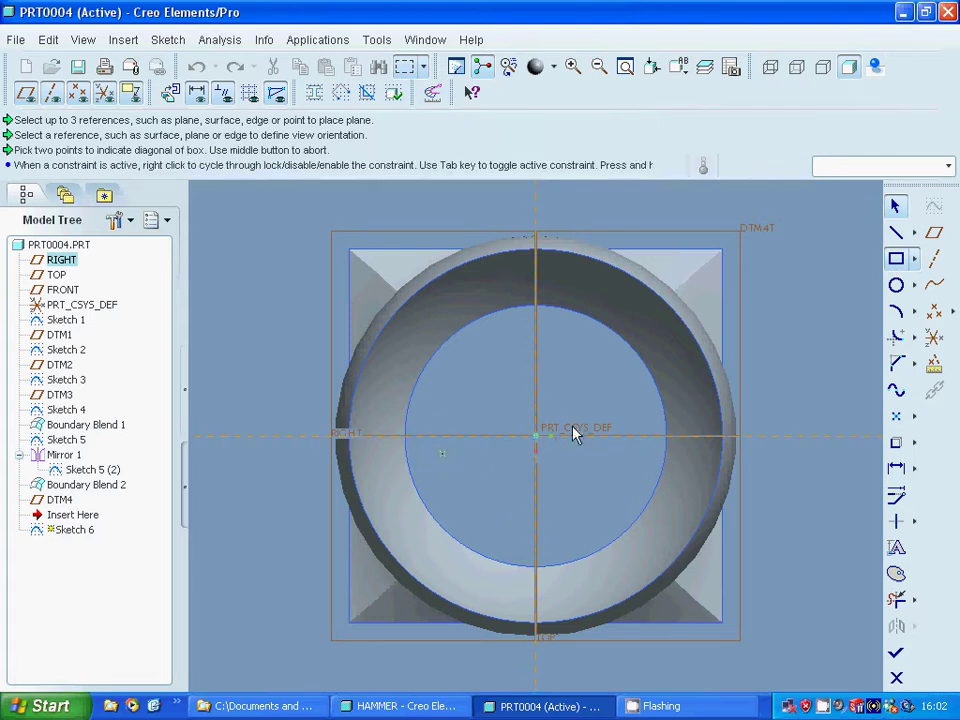
pyautogui.middleClick(622, 428)
pyautogui.click(443, 453)
pyautogui.click(619, 424)
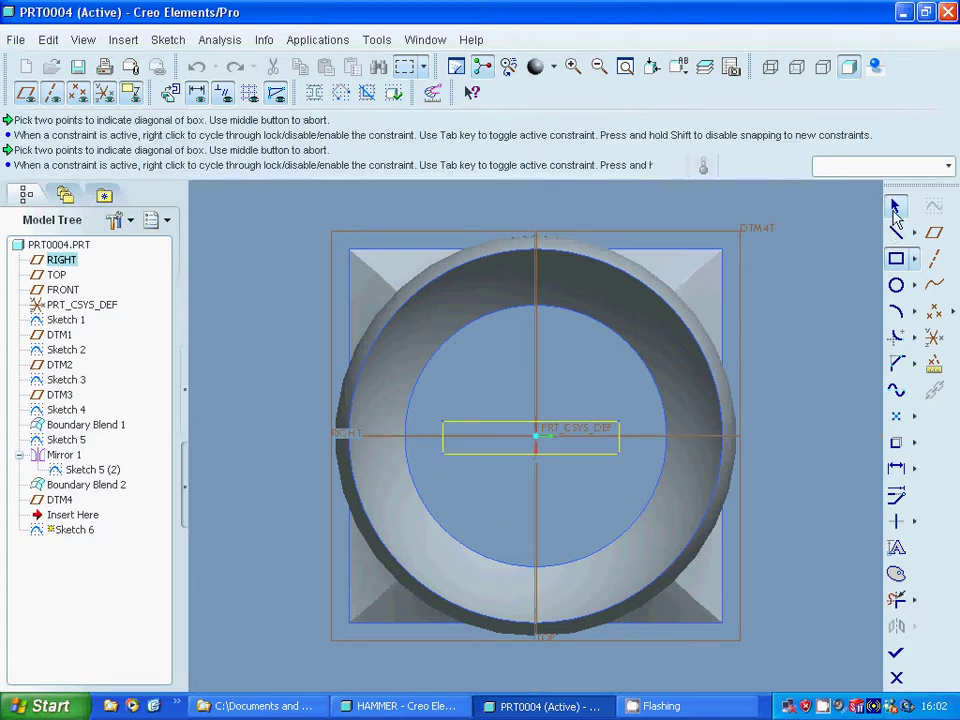
pyautogui.middleClick(806, 333)
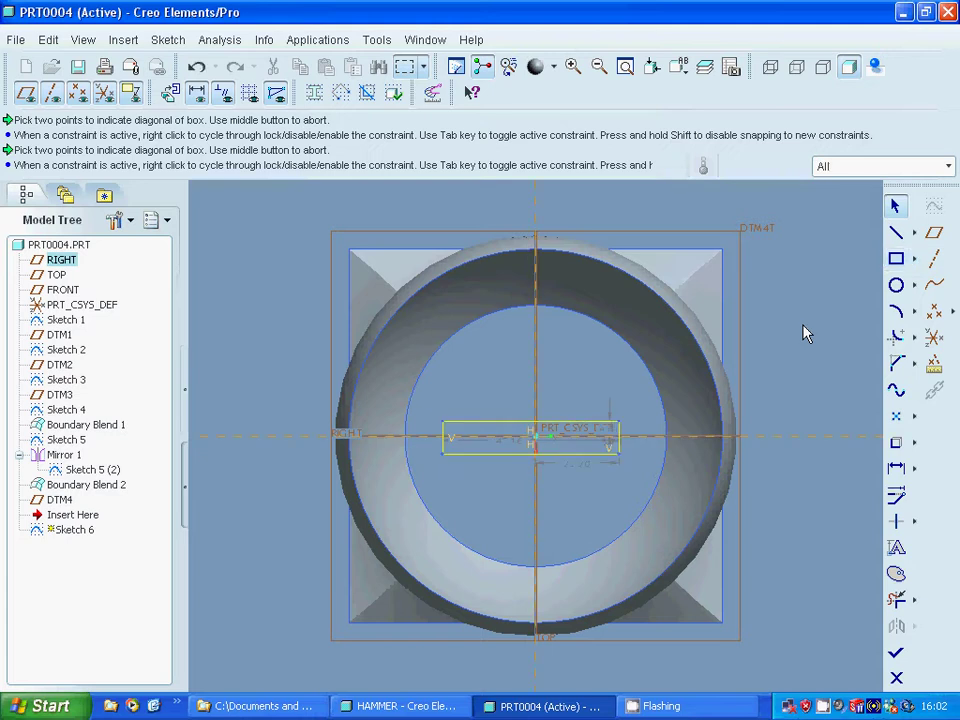
# - Set the rectangle's height to 5 and the distance from its horizontal edge to the horizontal reference to 2.5
pyautogui.click(619, 445)
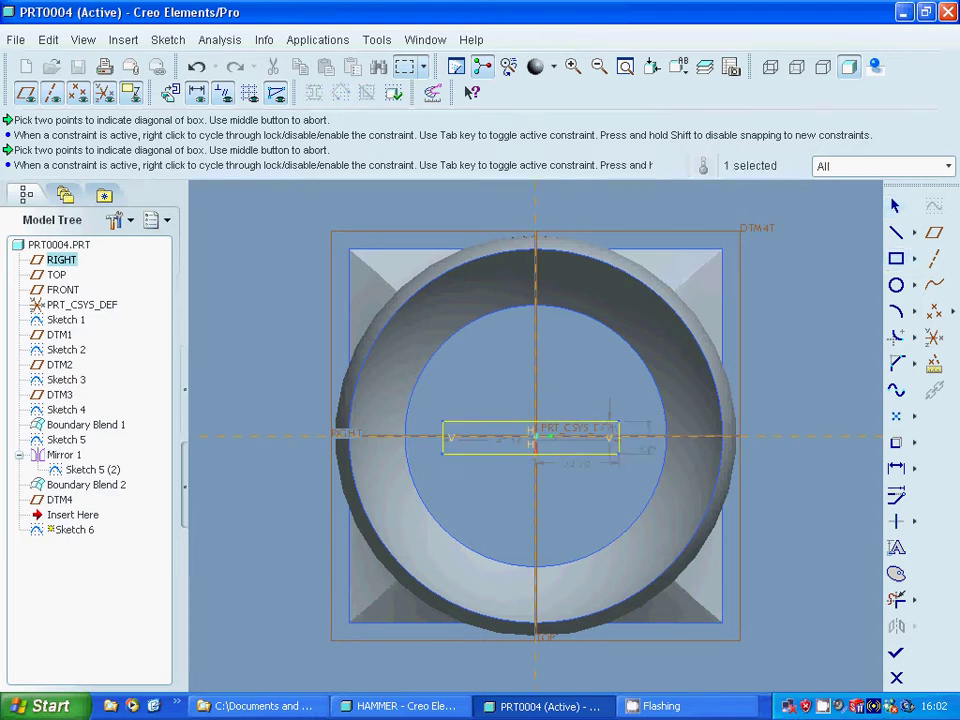
pyautogui.doubleClick(636, 453)
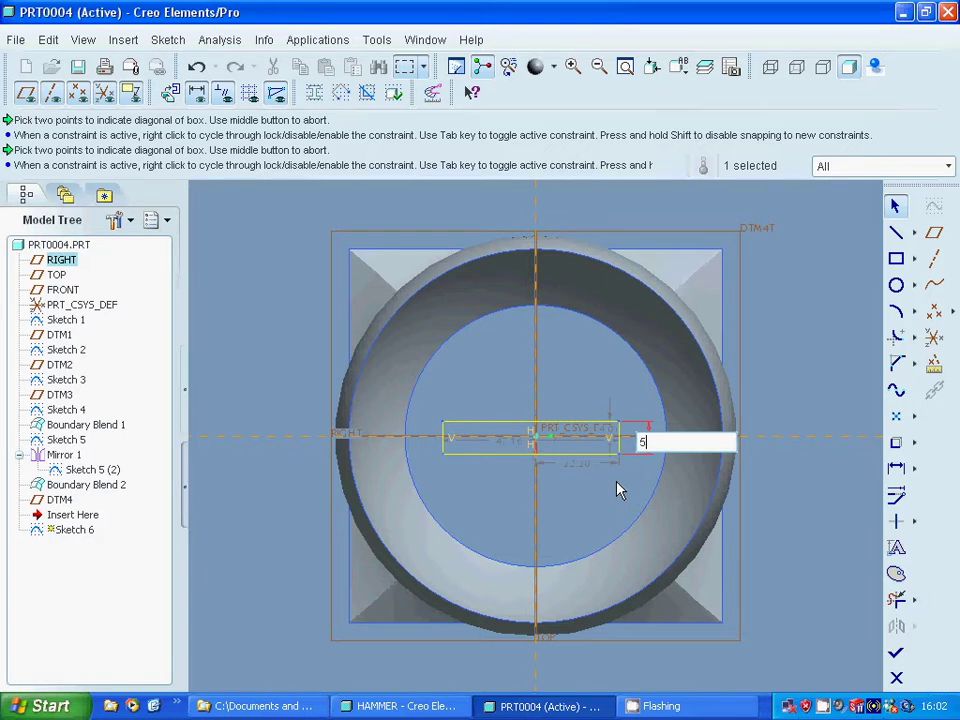
pyautogui.press('Return')
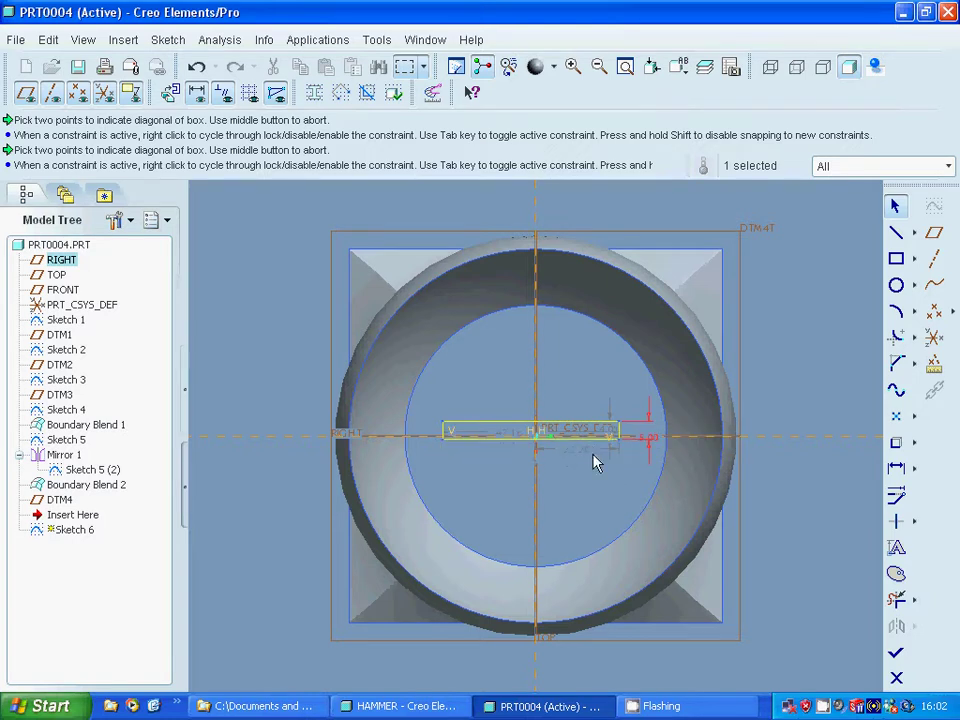
pyautogui.doubleClick(615, 436)
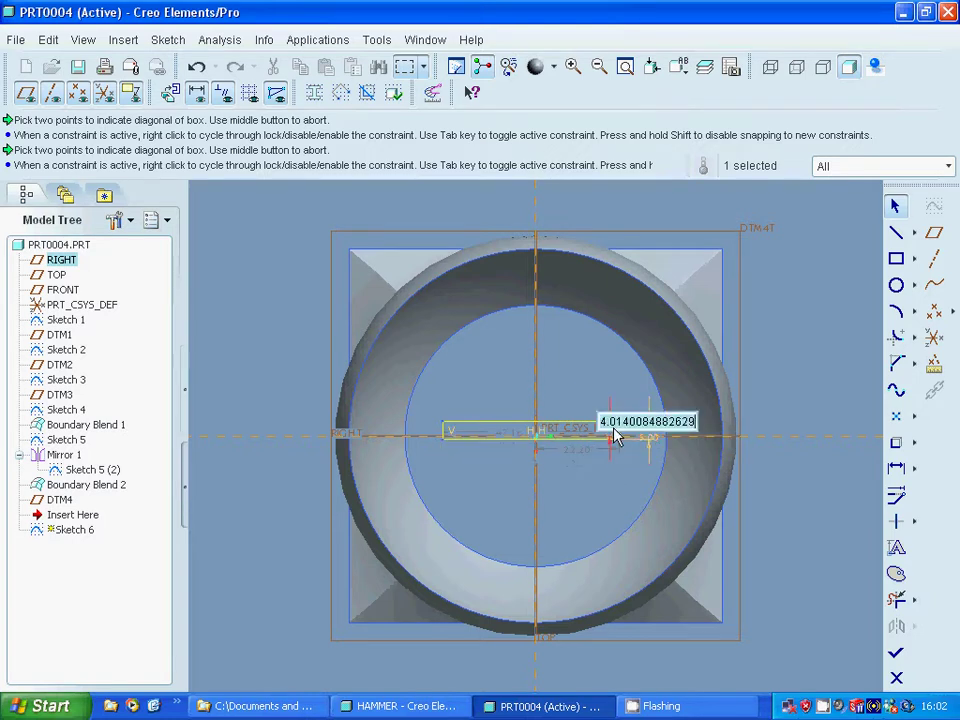
pyautogui.write('2.5')
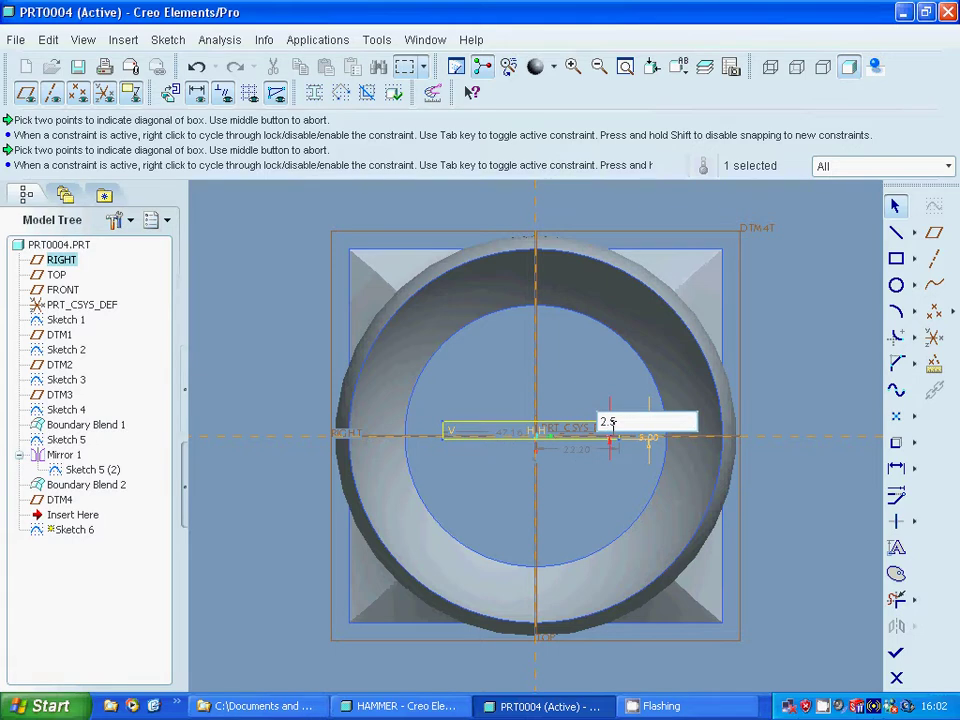
pyautogui.press('Return')
# - Set the rectangle's side 20 from the vertical reference and its width to 40, and finish the sketch
pyautogui.doubleClick(575, 462)
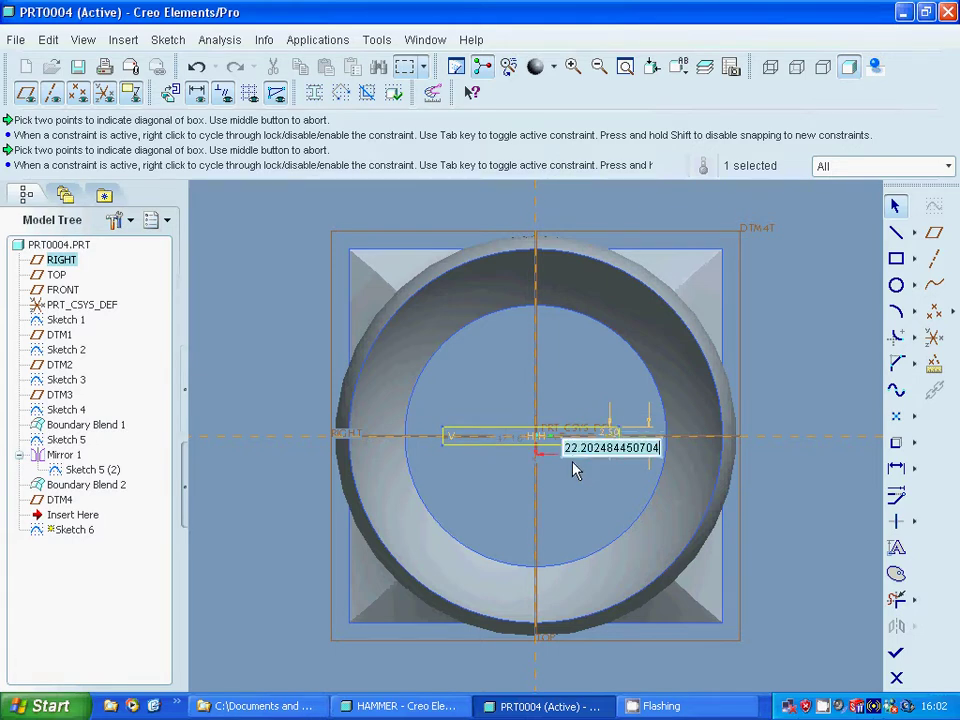
pyautogui.write('2')
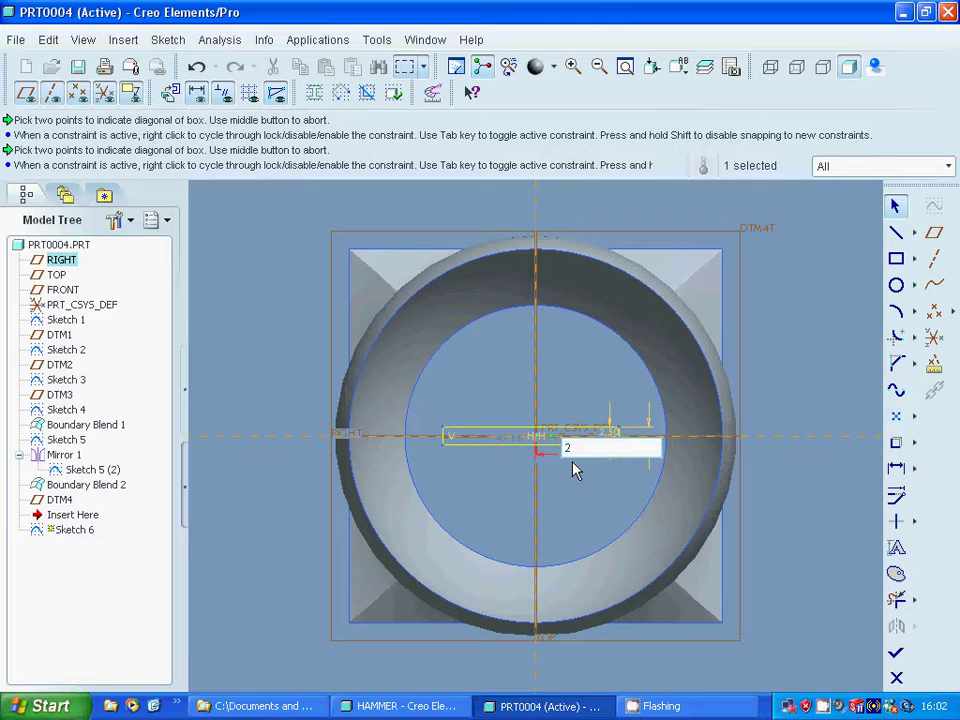
pyautogui.write('0')
pyautogui.press('Return')
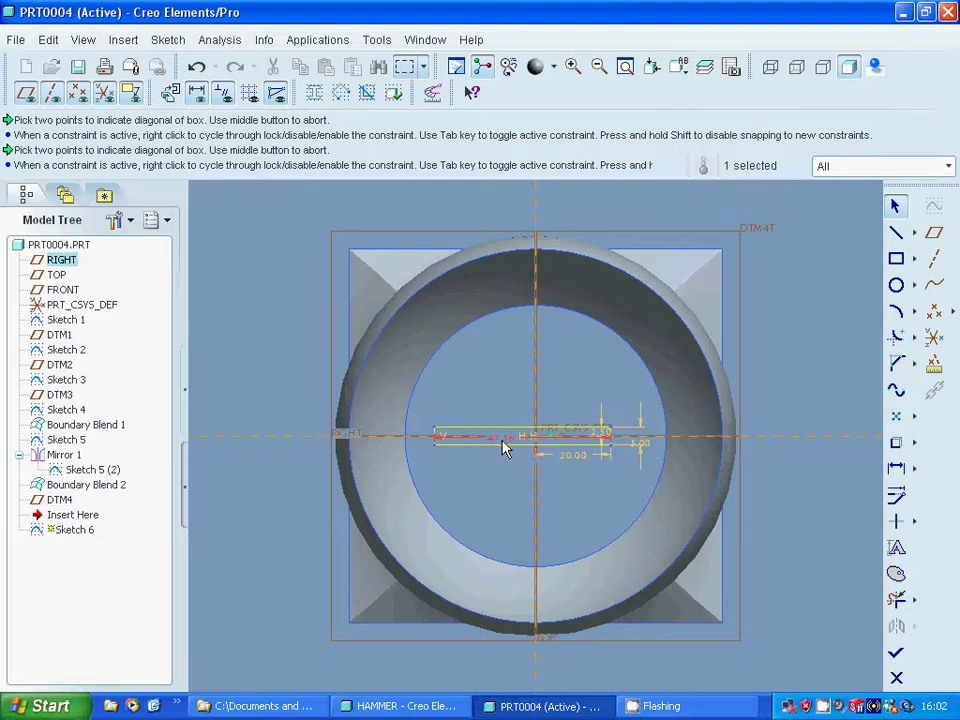
pyautogui.doubleClick(504, 446)
pyautogui.write('40')
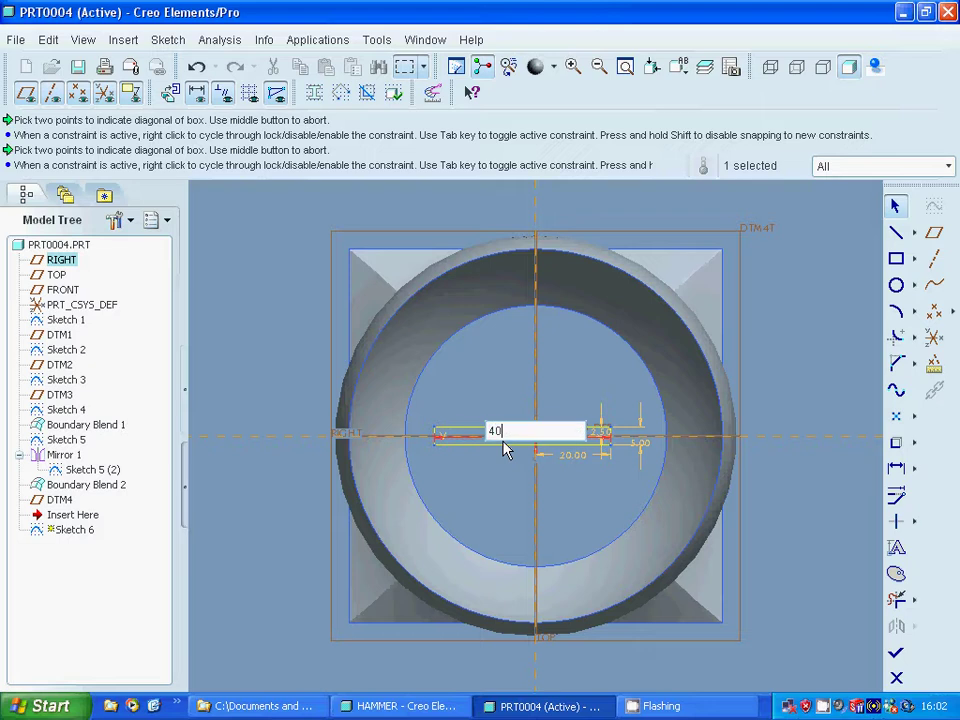
pyautogui.press('Return')
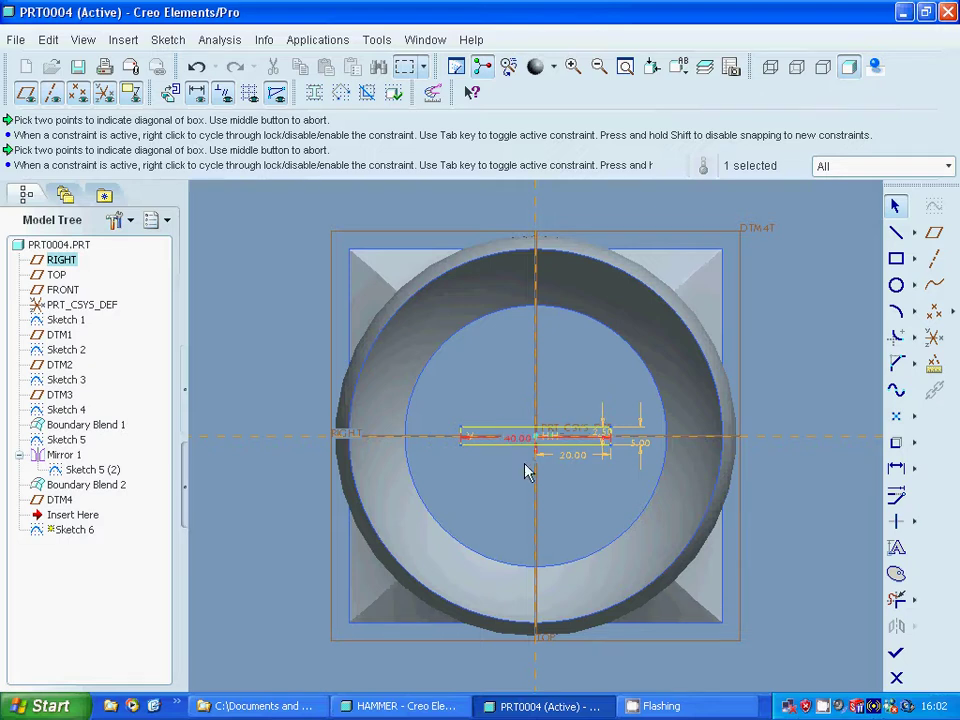
pyautogui.click(897, 653)
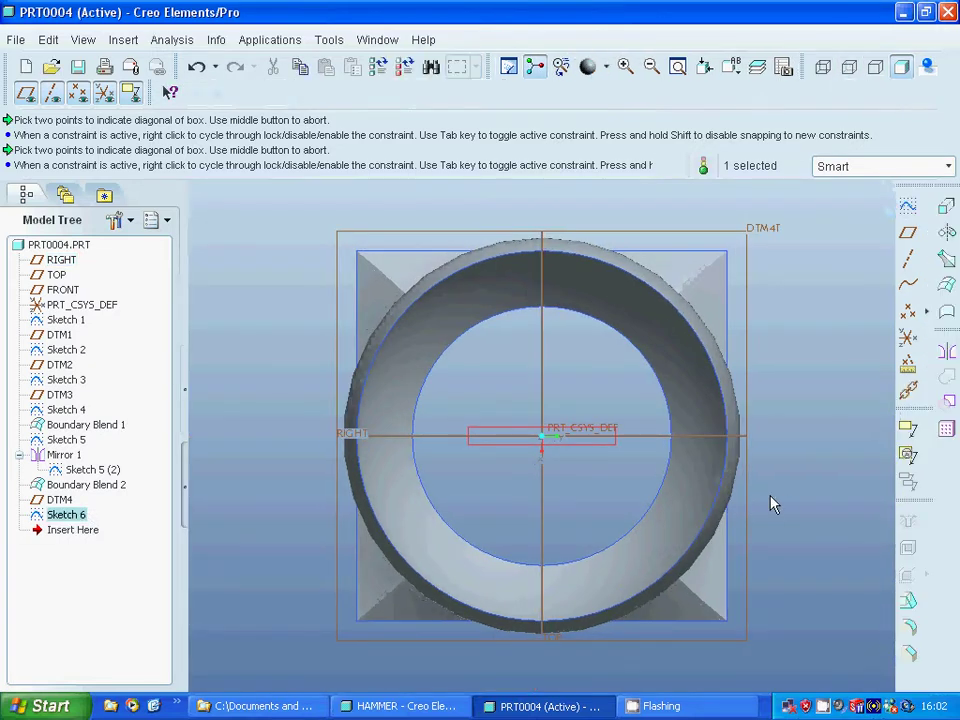
# - Start a sketch on the TOP plane with RIGHT as the bottom orientation reference
pyautogui.moveTo(770, 503); pyautogui.dragTo(686, 550, button='middle')
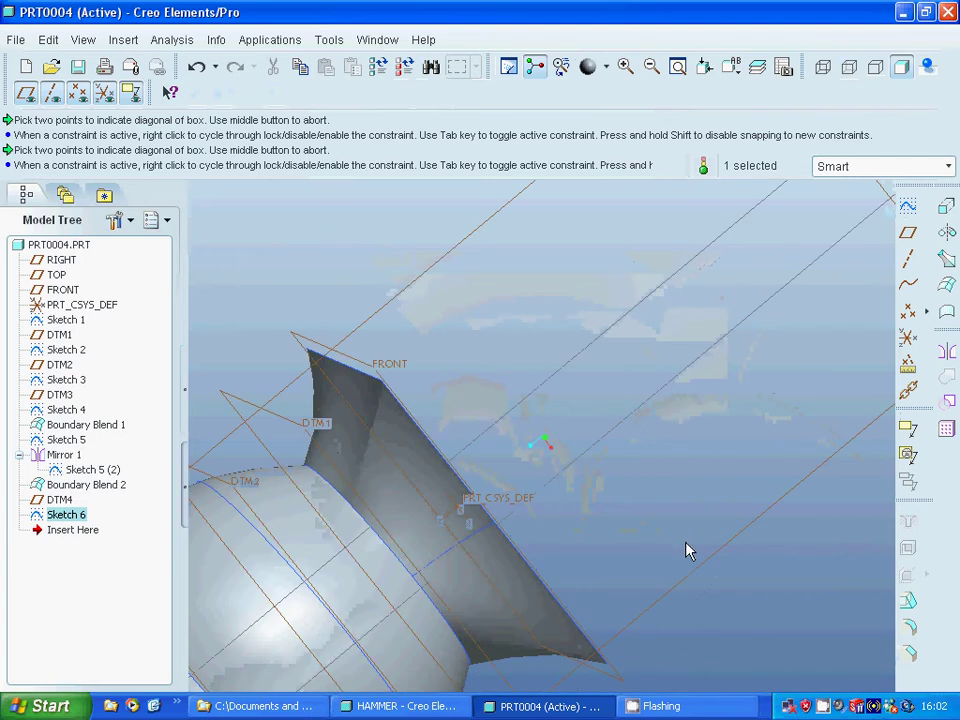
pyautogui.click(678, 67)
pyautogui.click(590, 288)
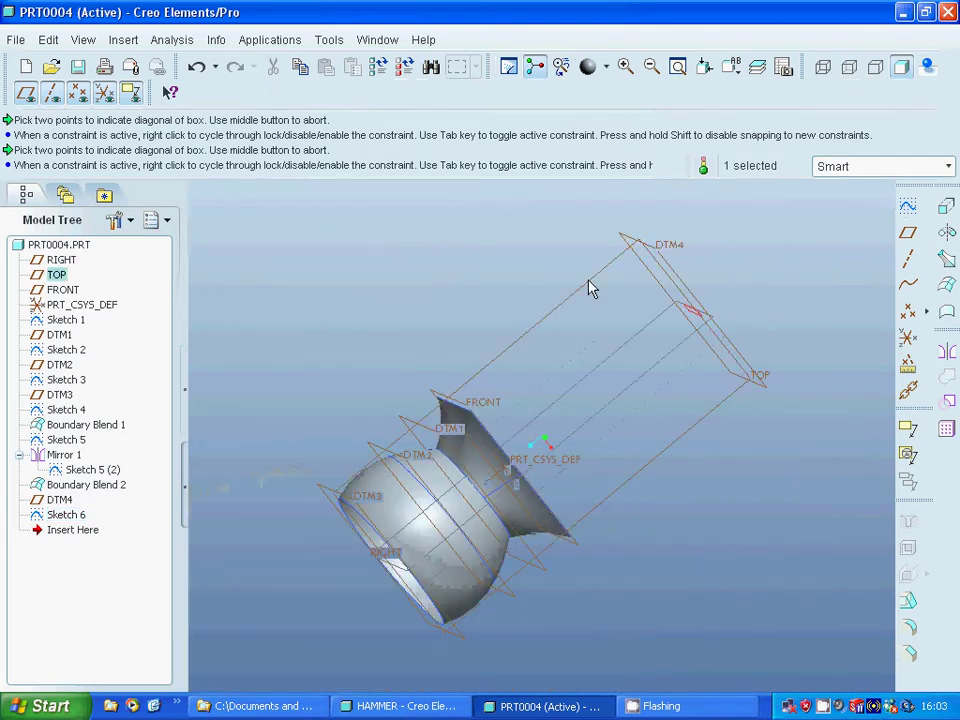
pyautogui.click(907, 205)
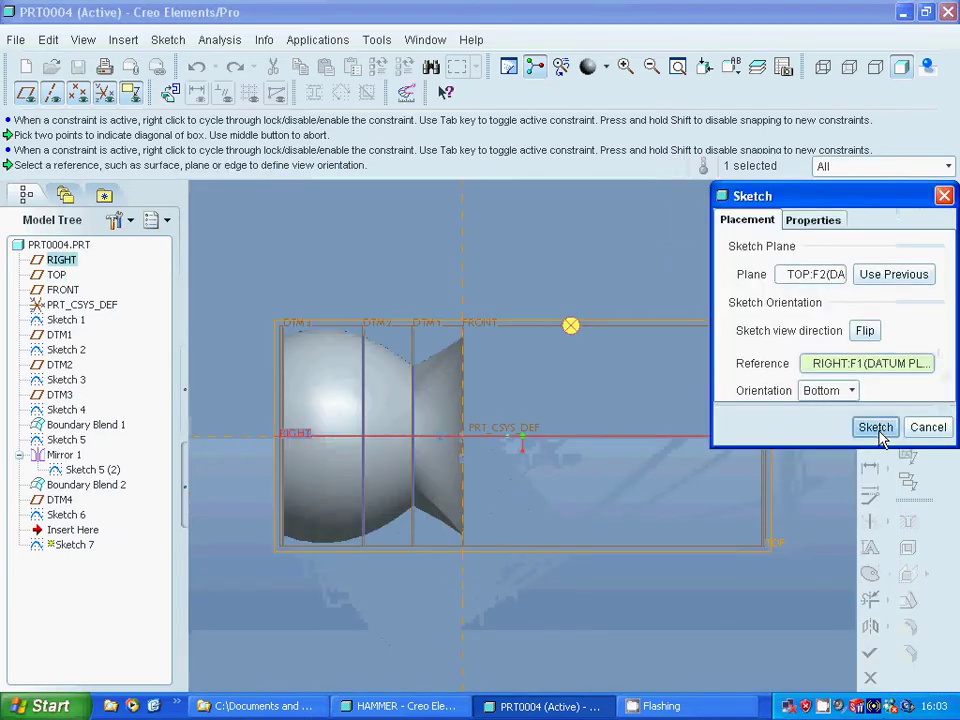
pyautogui.click(878, 430)
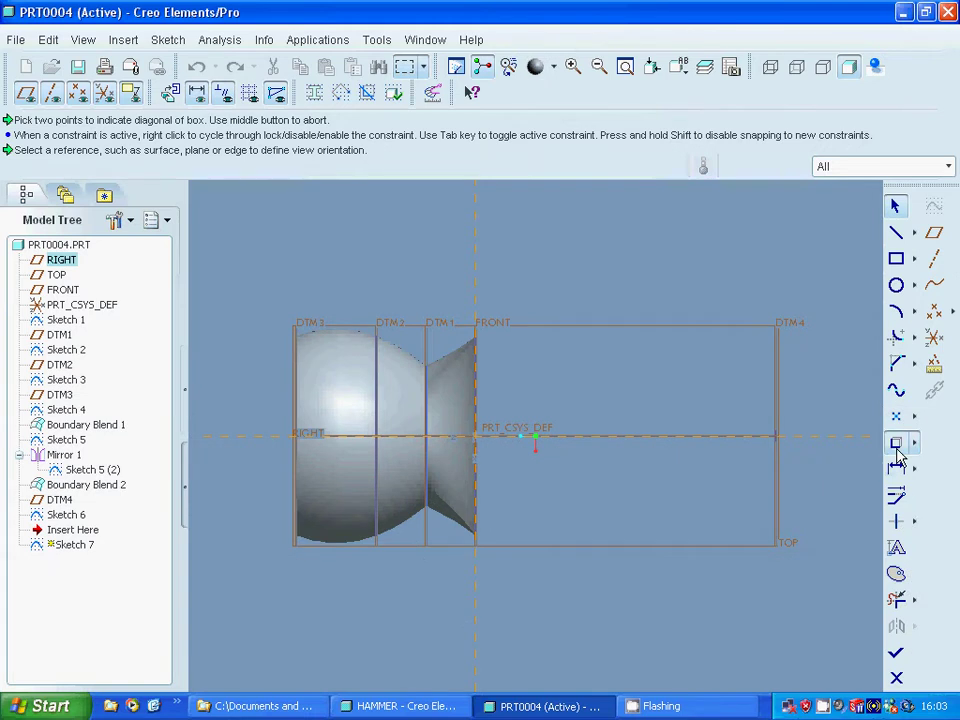
# - Project the square's upper edge on FRONT and the thin rectangle's edge on DTM4 into the sketch as single used edges
pyautogui.click(896, 443)
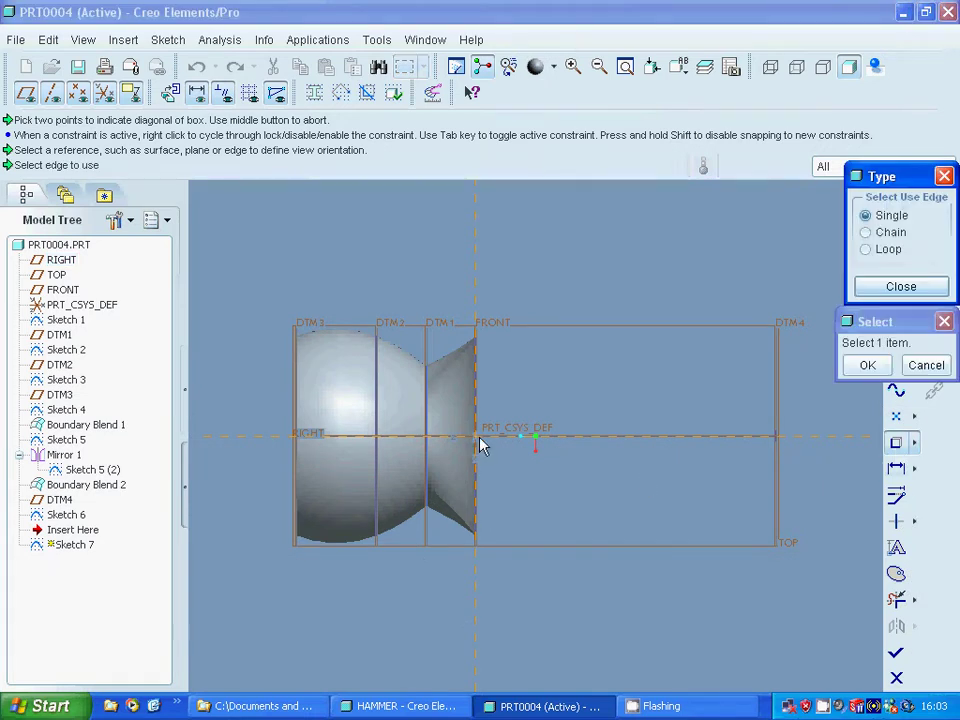
pyautogui.moveTo(542, 497); pyautogui.dragTo(531, 499, button='middle')
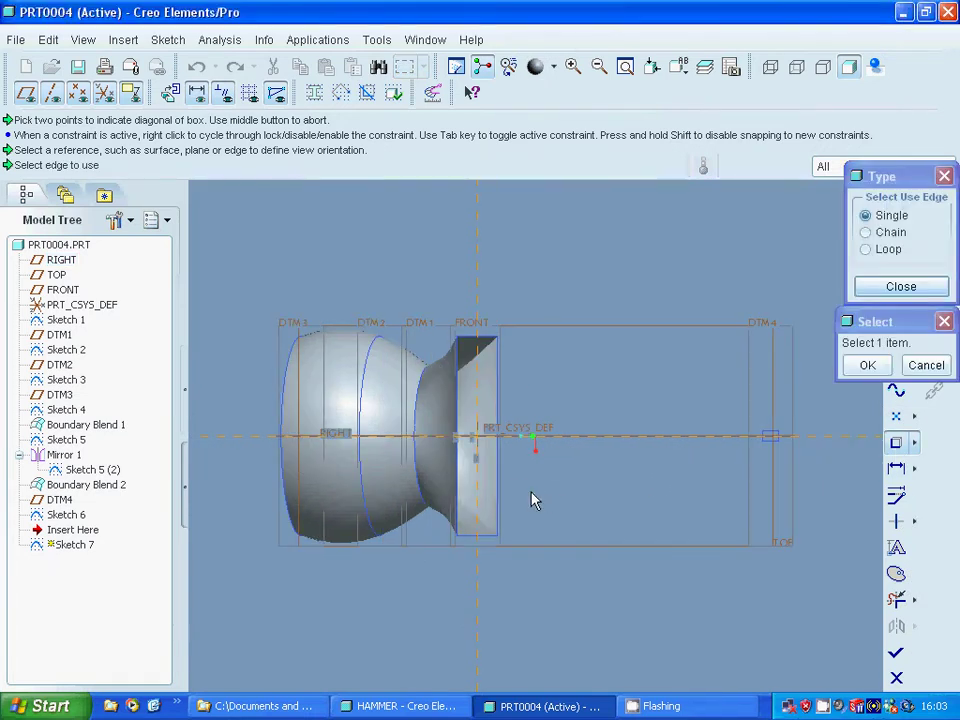
pyautogui.click(461, 418)
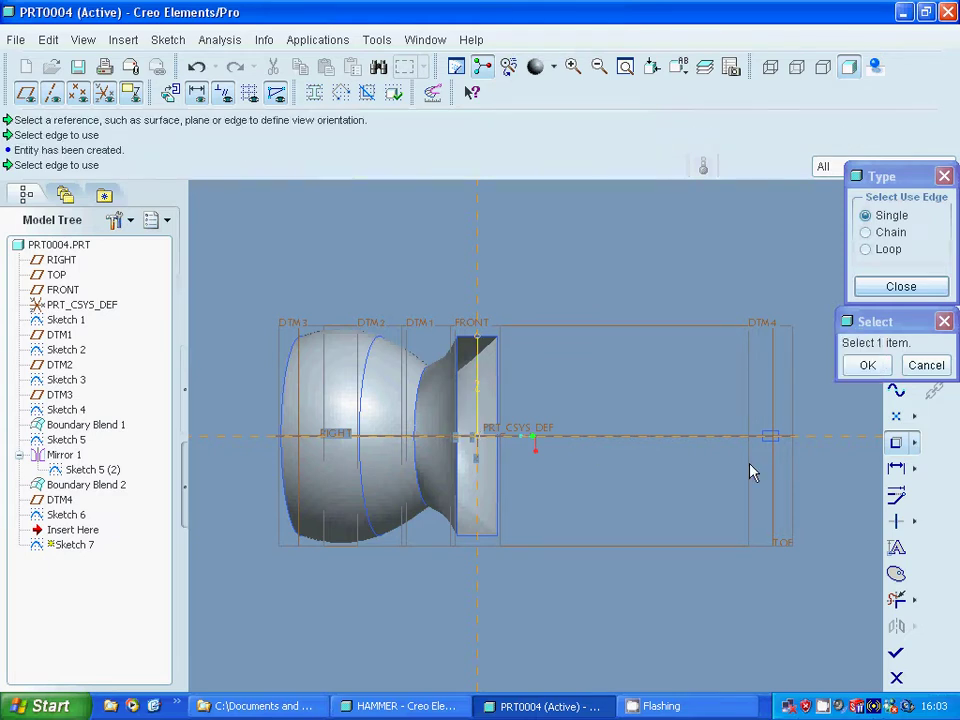
pyautogui.moveTo(671, 489); pyautogui.dragTo(696, 496, button='middle')
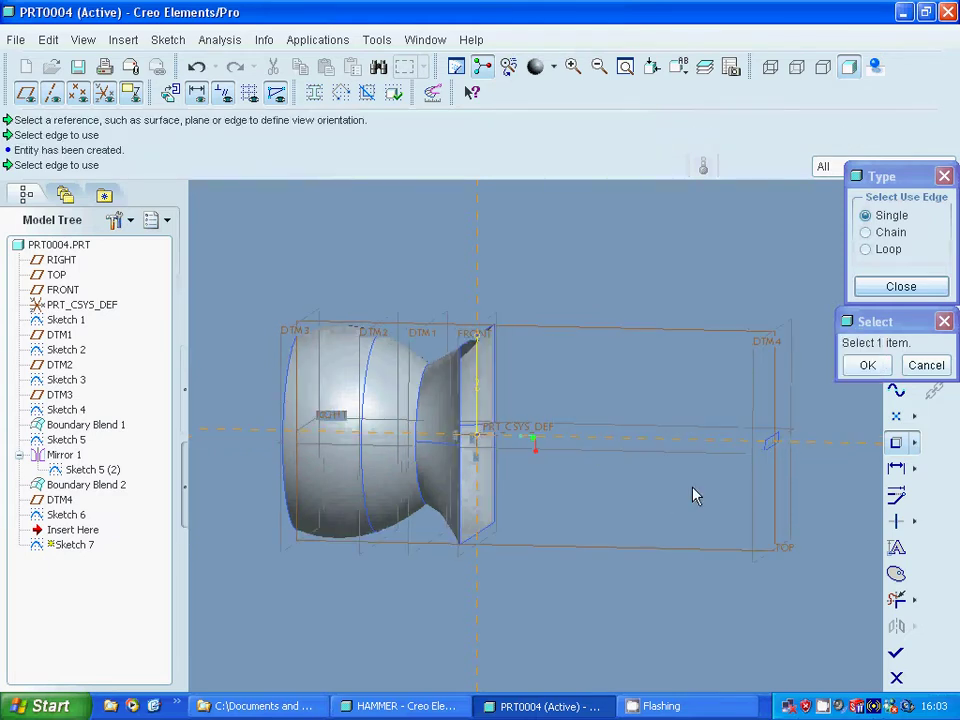
pyautogui.click(766, 453)
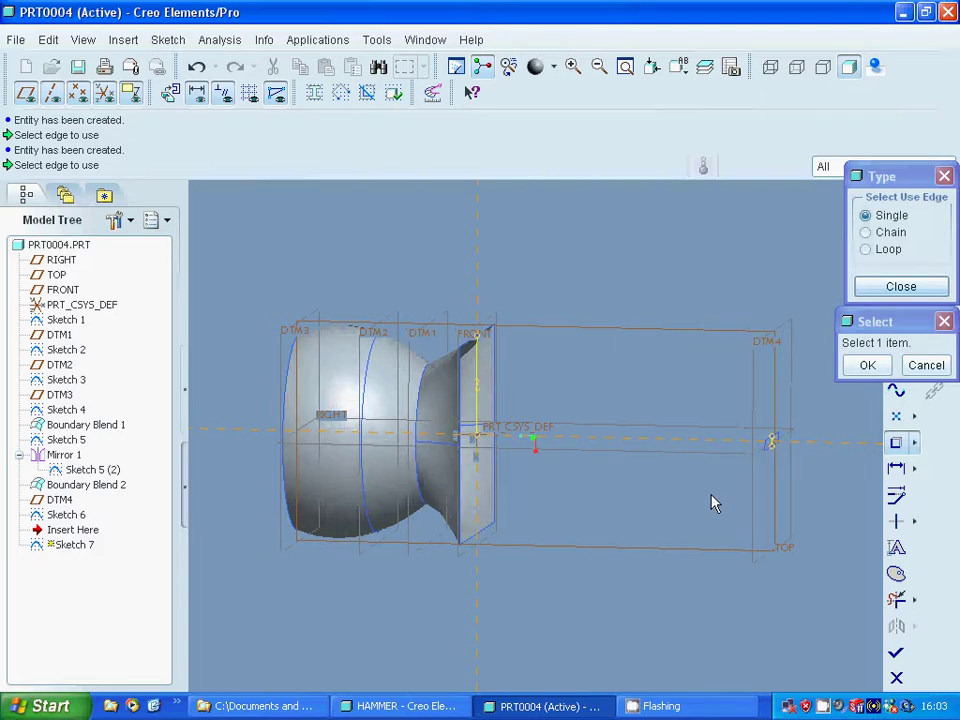
pyautogui.moveTo(708, 502); pyautogui.dragTo(720, 494, button='middle')
pyautogui.click(901, 286)
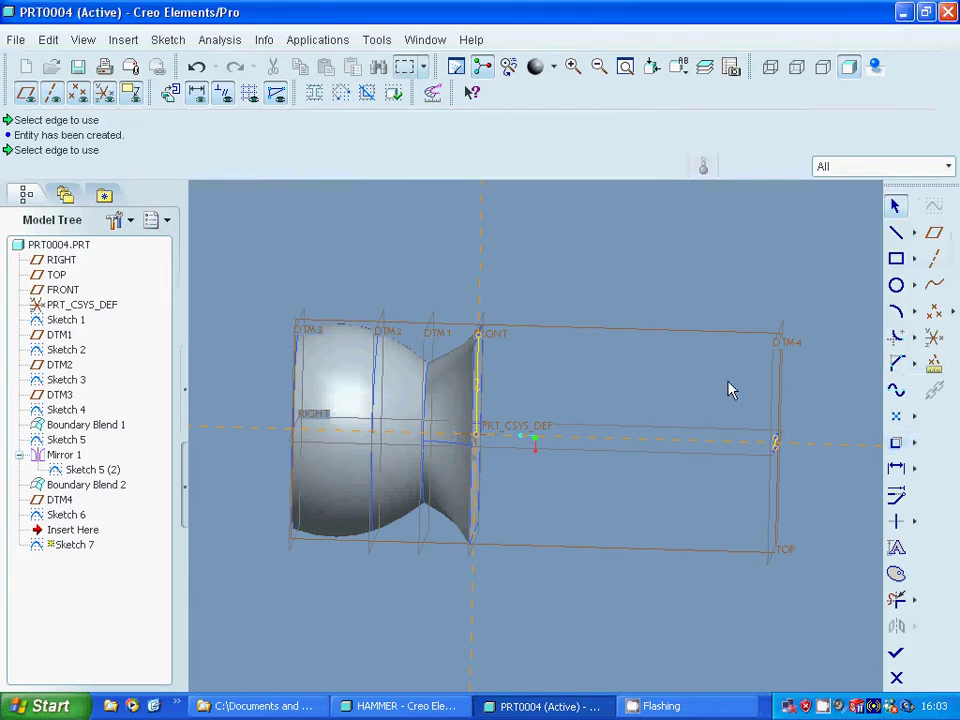
# - Draw an outward-bulging arc of about 282 radius from the projected square edge's upper end to the projected rectangle edge, and finish the sketch
pyautogui.click(897, 311)
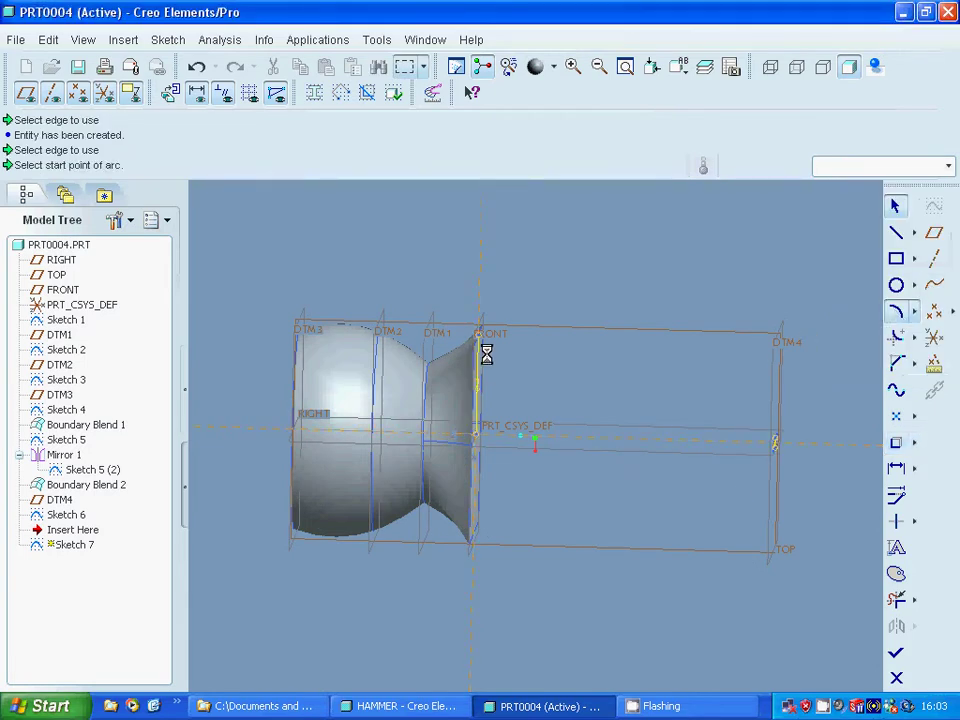
pyautogui.click(594, 367)
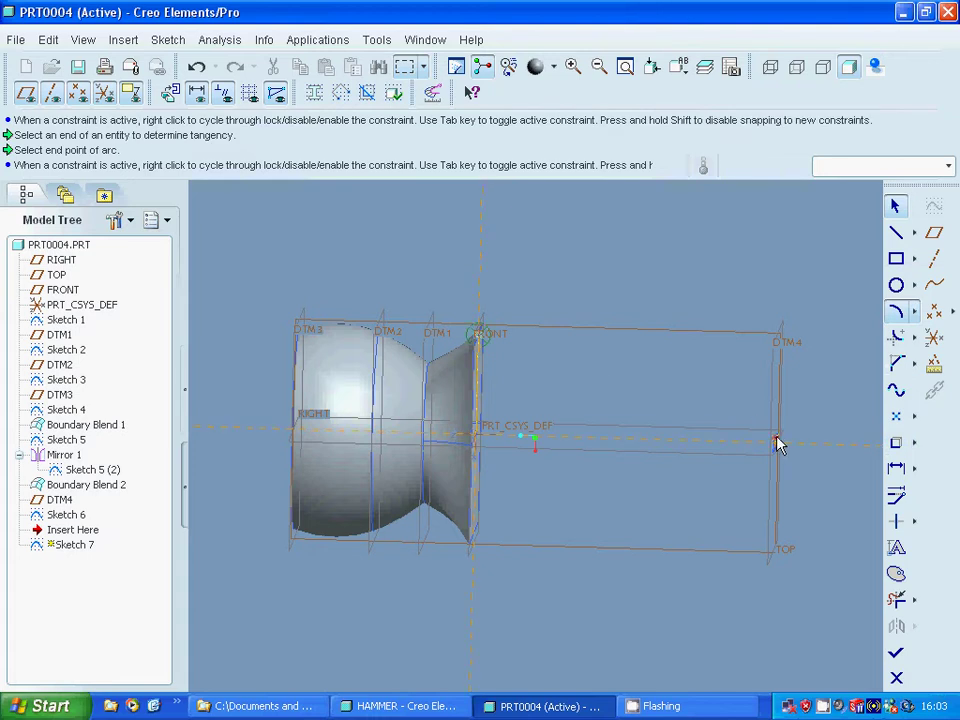
pyautogui.click(778, 443)
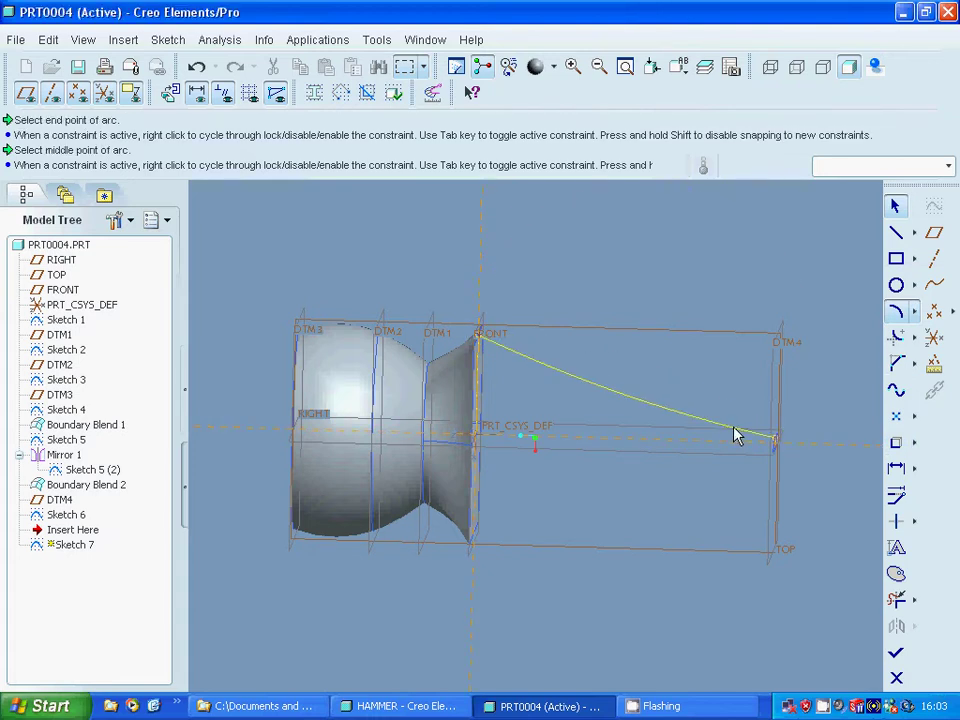
pyautogui.middleClick(735, 418)
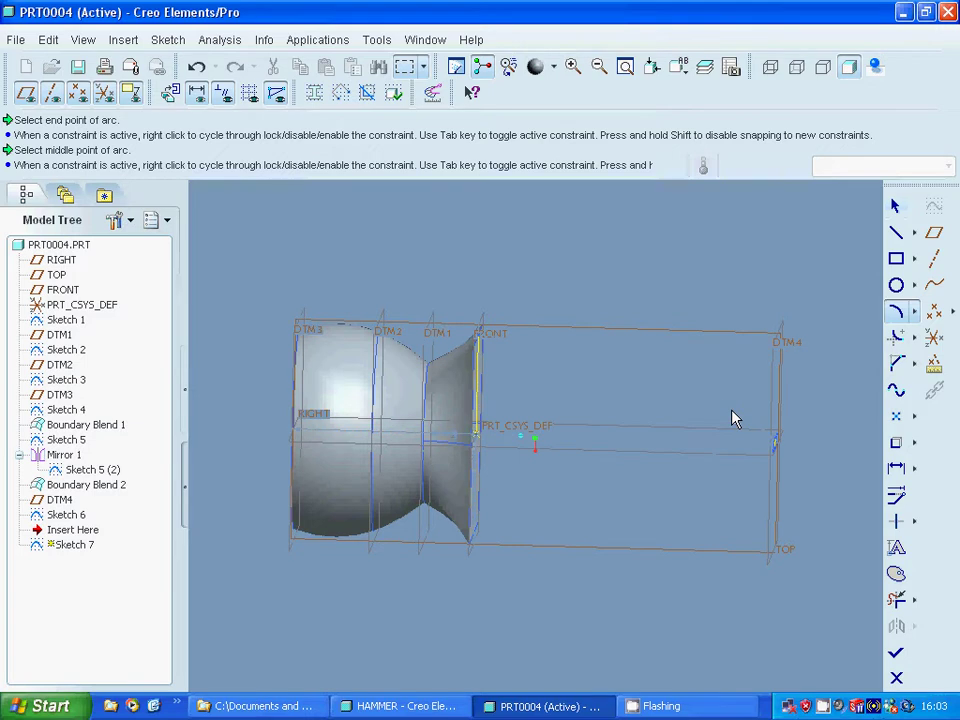
pyautogui.click(720, 480)
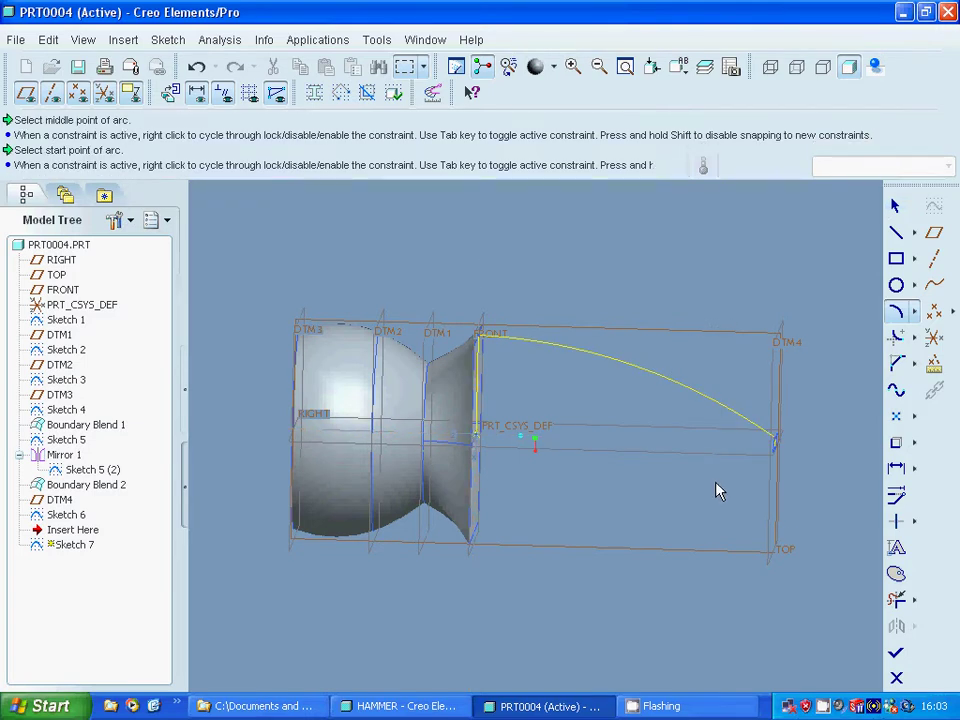
pyautogui.hotkey('ctrl', 'z')
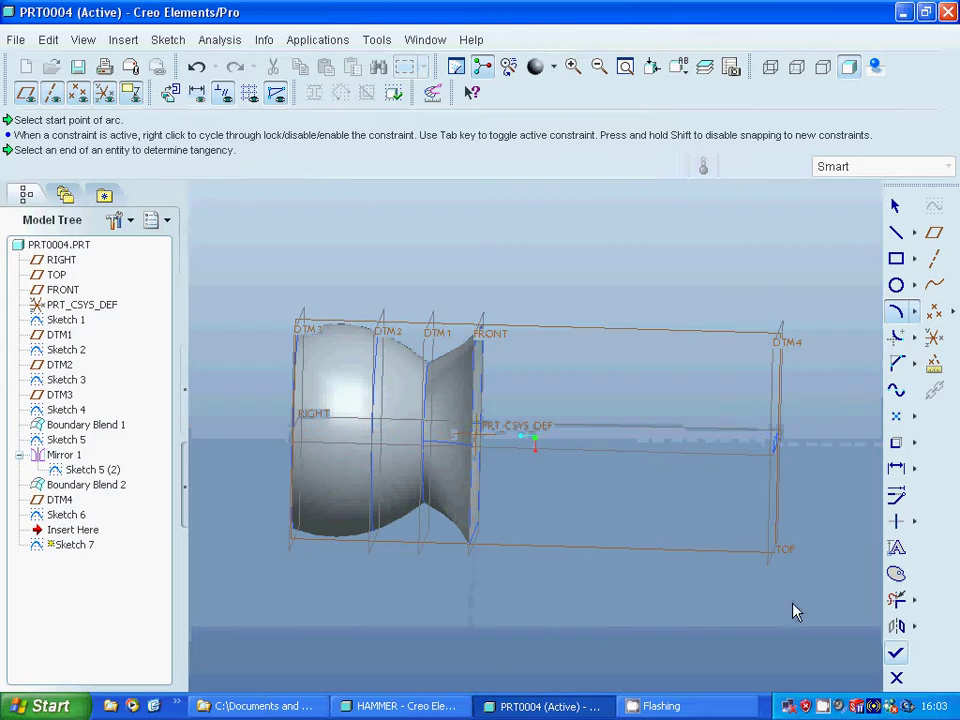
pyautogui.moveTo(654, 561); pyautogui.dragTo(650, 558, button='middle')
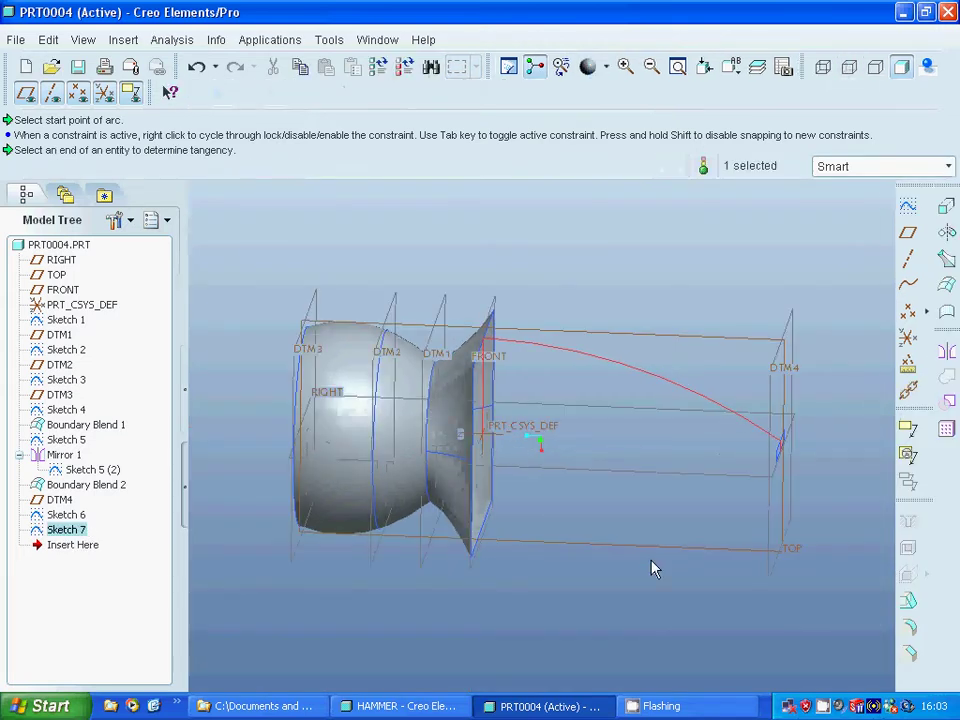
# - Reopen Sketch 7 for editing
pyautogui.rightClick(67, 532)
pyautogui.click(118, 365)
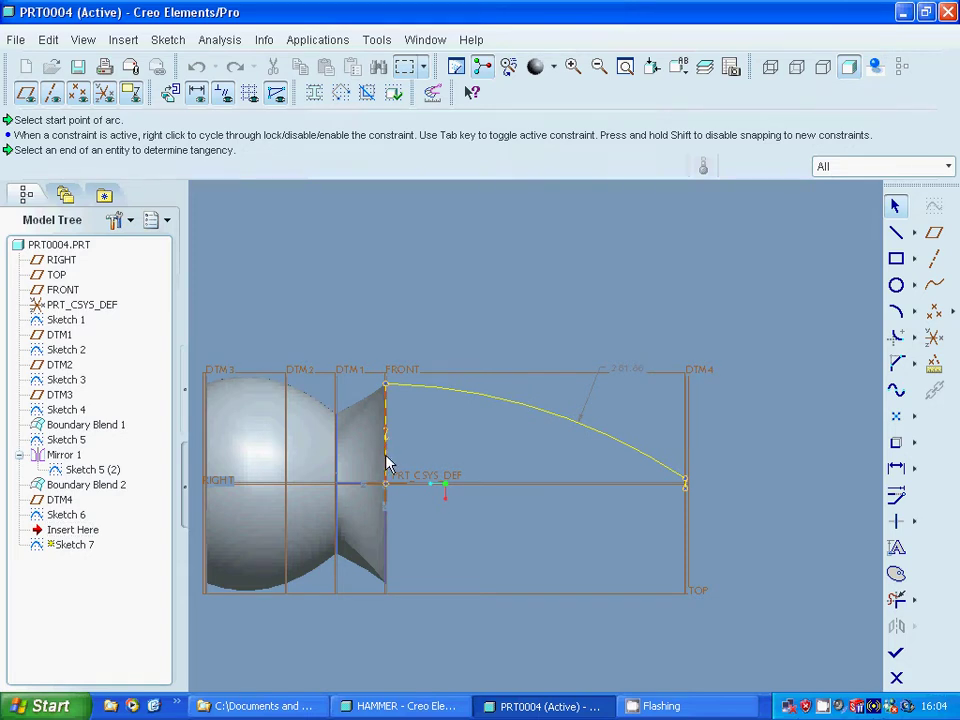
pyautogui.rightClick(388, 461)
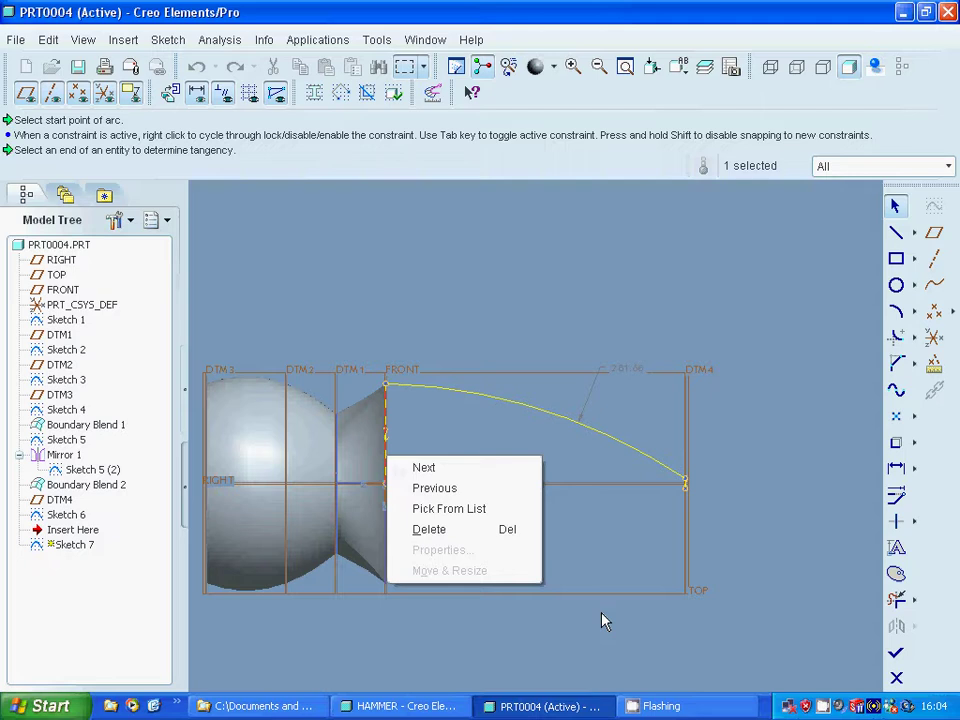
pyautogui.click(438, 533)
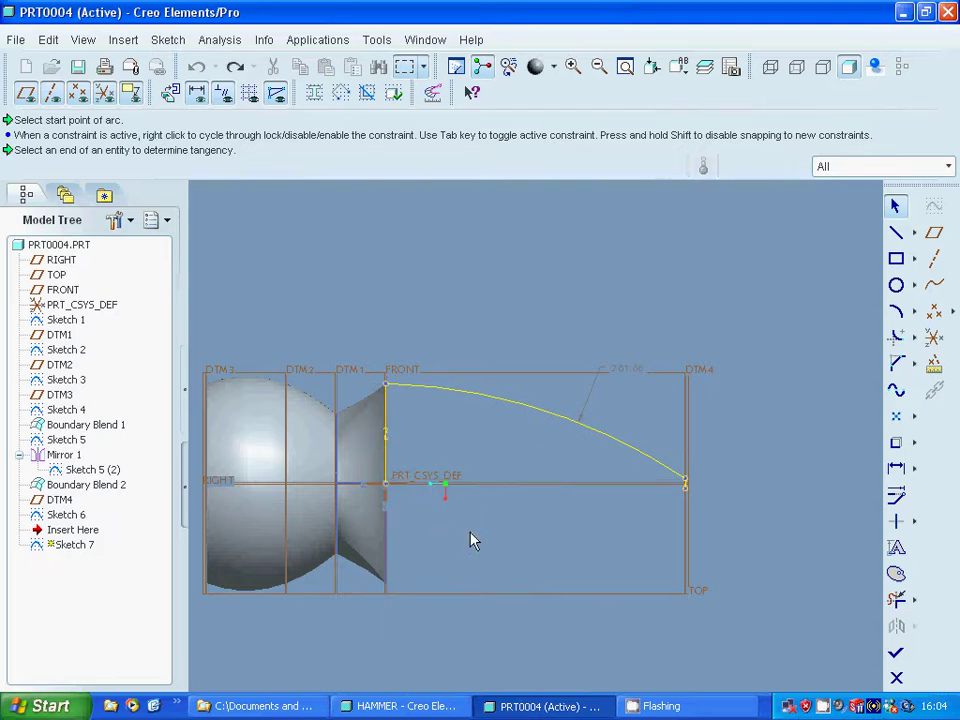
pyautogui.hotkey('ctrl', 'z')
# - Delete the projected edges at the FRONT and DTM4 ends of the sketch, keeping only the arc
pyautogui.moveTo(345, 327); pyautogui.dragTo(422, 505)
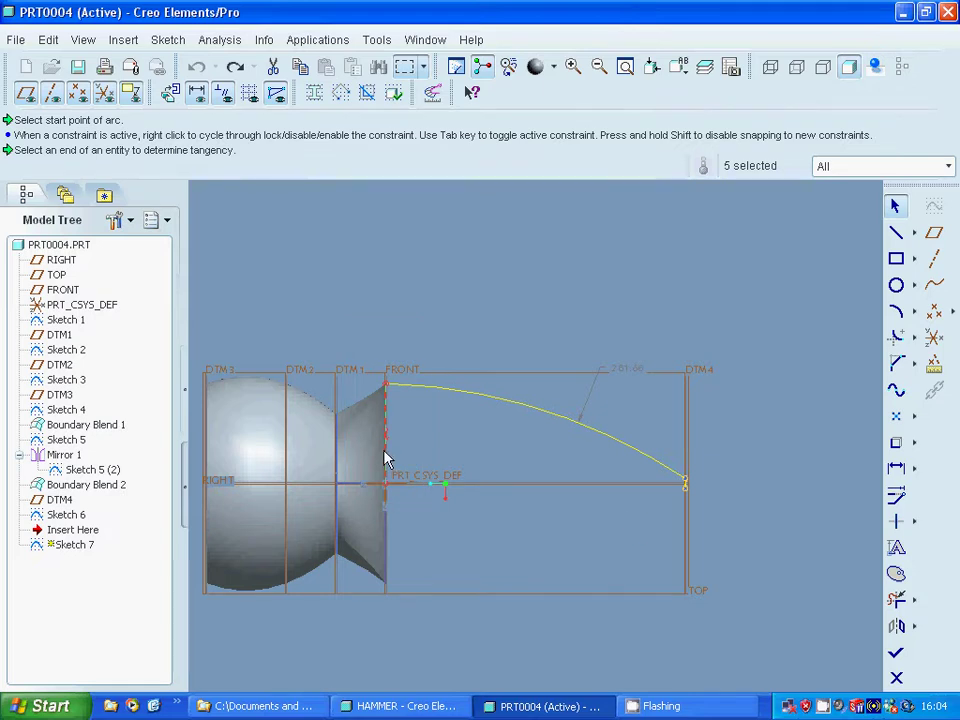
pyautogui.rightClick(386, 456)
pyautogui.click(426, 524)
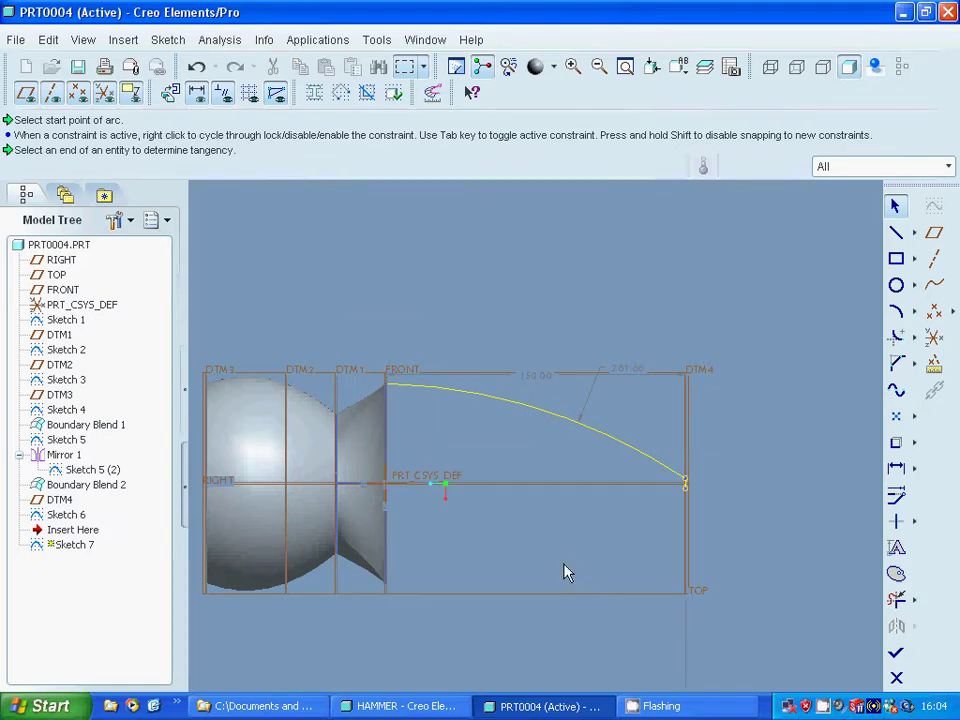
pyautogui.moveTo(656, 439); pyautogui.dragTo(720, 529)
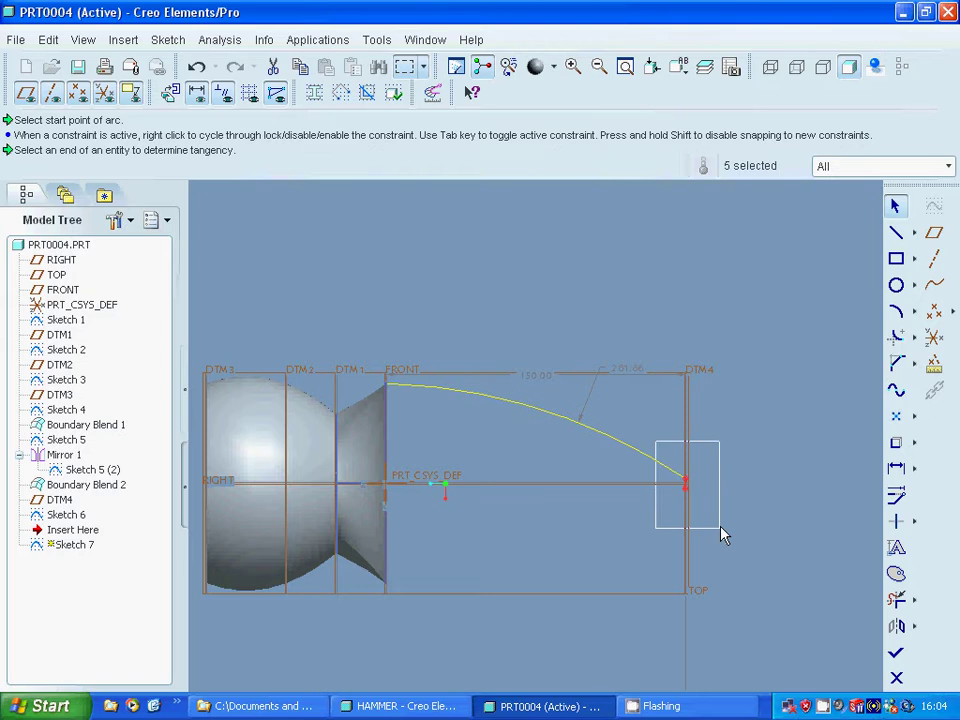
pyautogui.rightClick(686, 490)
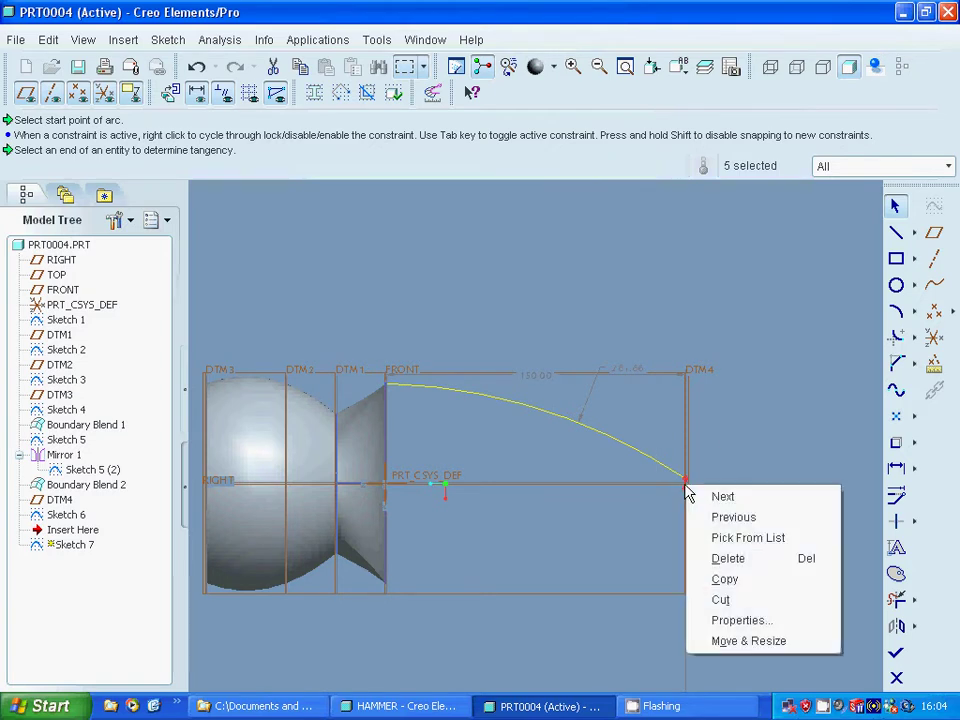
pyautogui.click(717, 558)
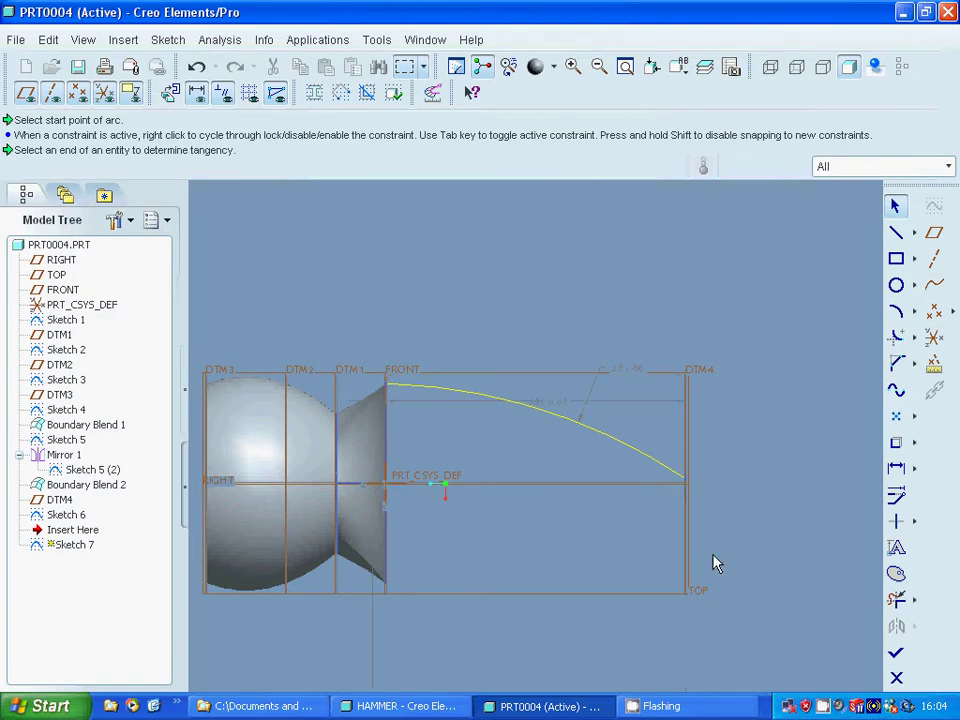
# - Add the RIGHT and FRONT planes as sketch references, solve the placement, and finish the sketch
pyautogui.click(896, 654)
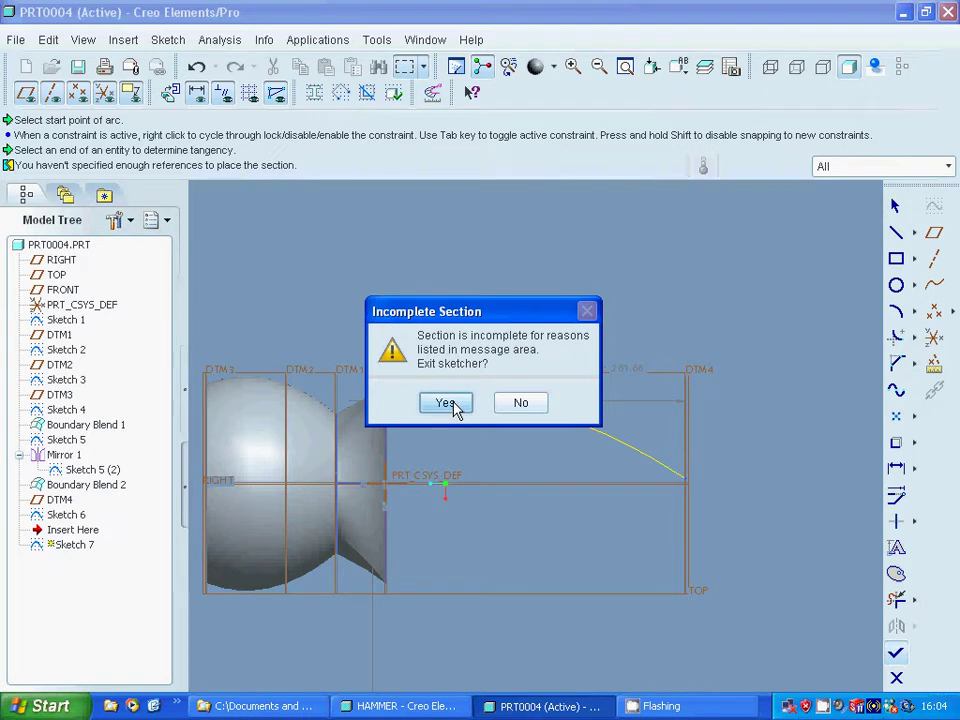
pyautogui.click(531, 408)
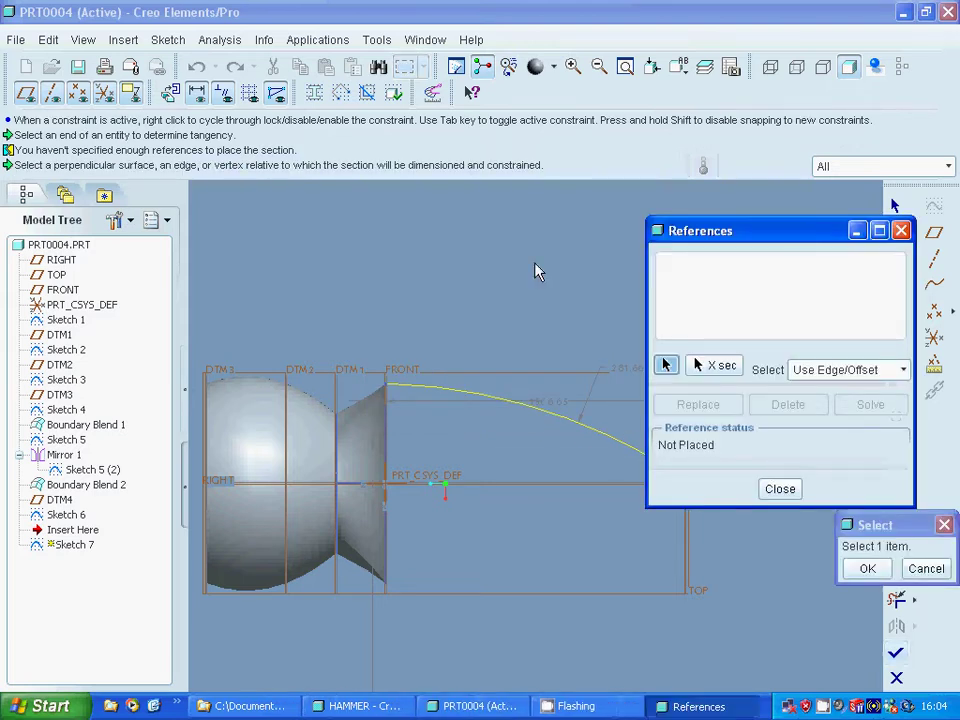
pyautogui.moveTo(537, 271); pyautogui.dragTo(505, 337, button='middle')
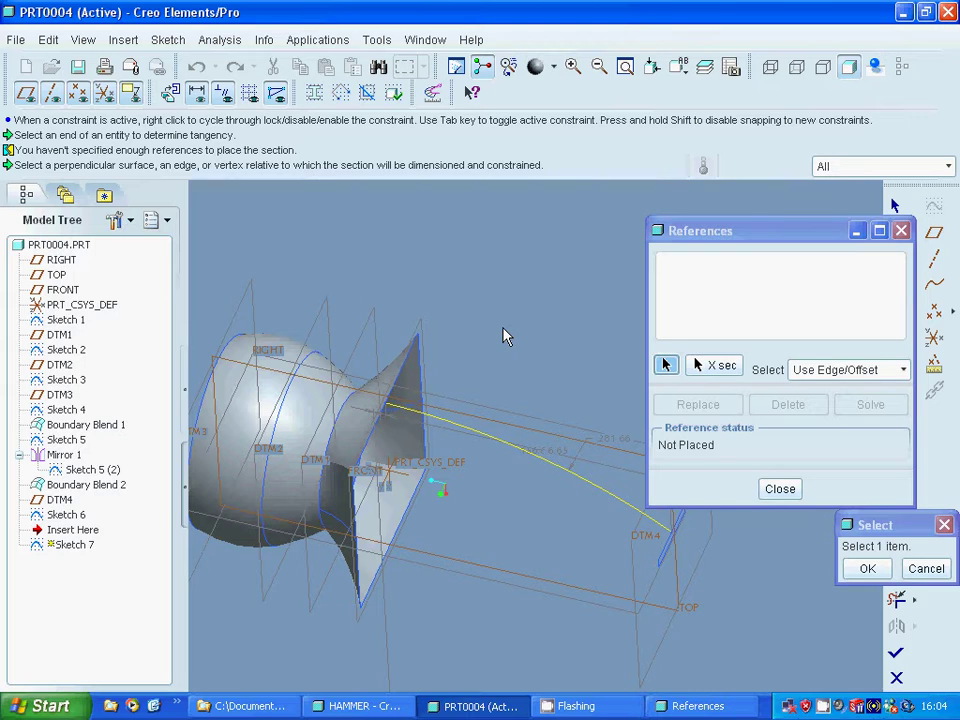
pyautogui.click(603, 613)
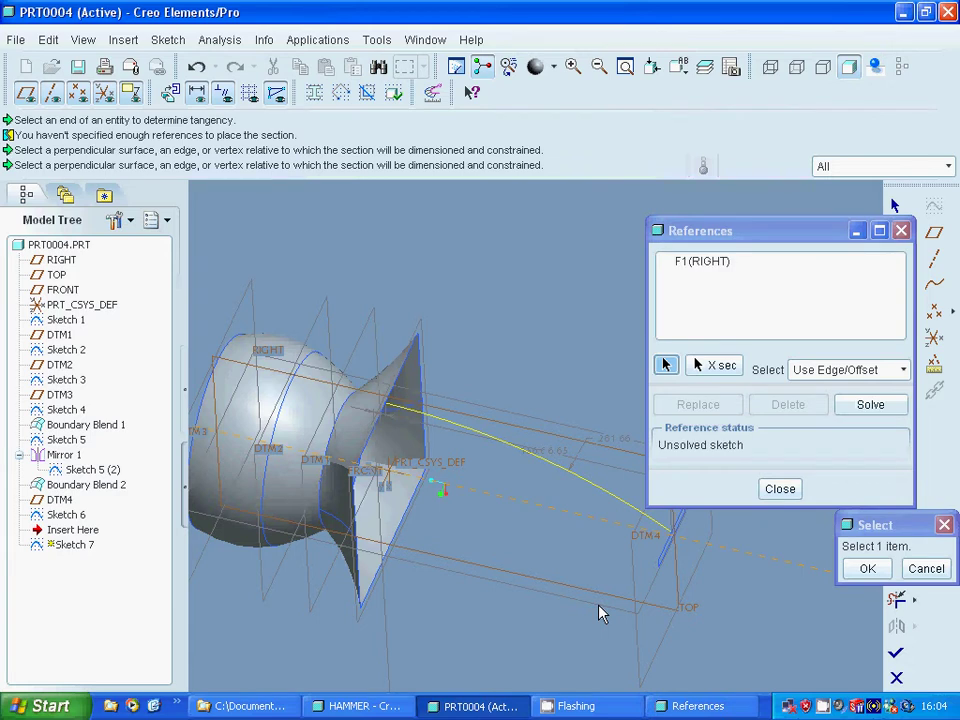
pyautogui.click(63, 266)
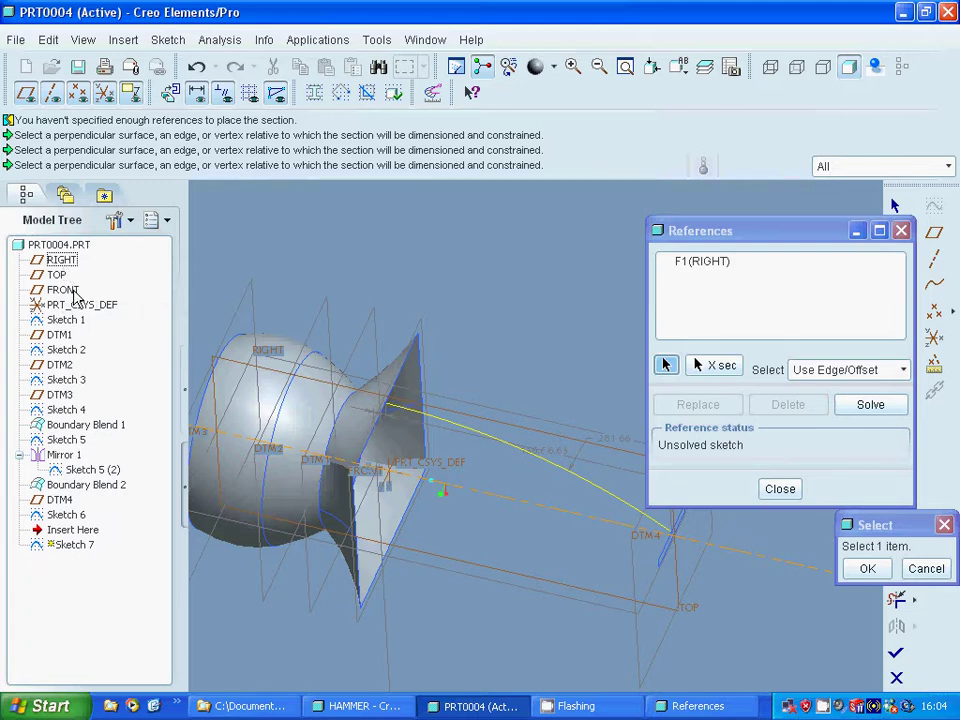
pyautogui.click(64, 290)
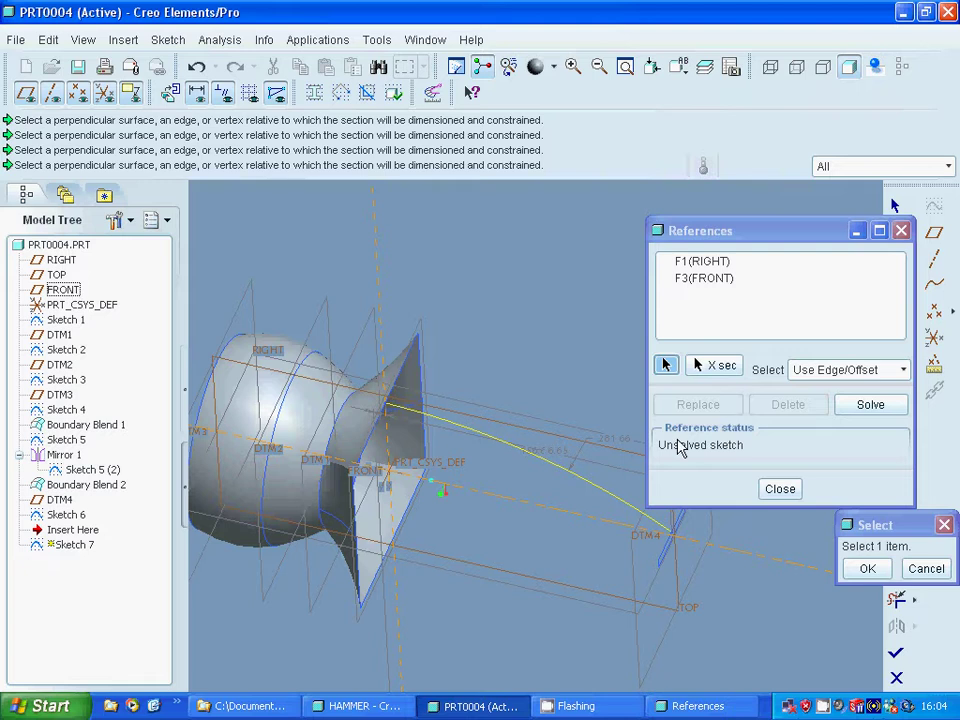
pyautogui.click(852, 408)
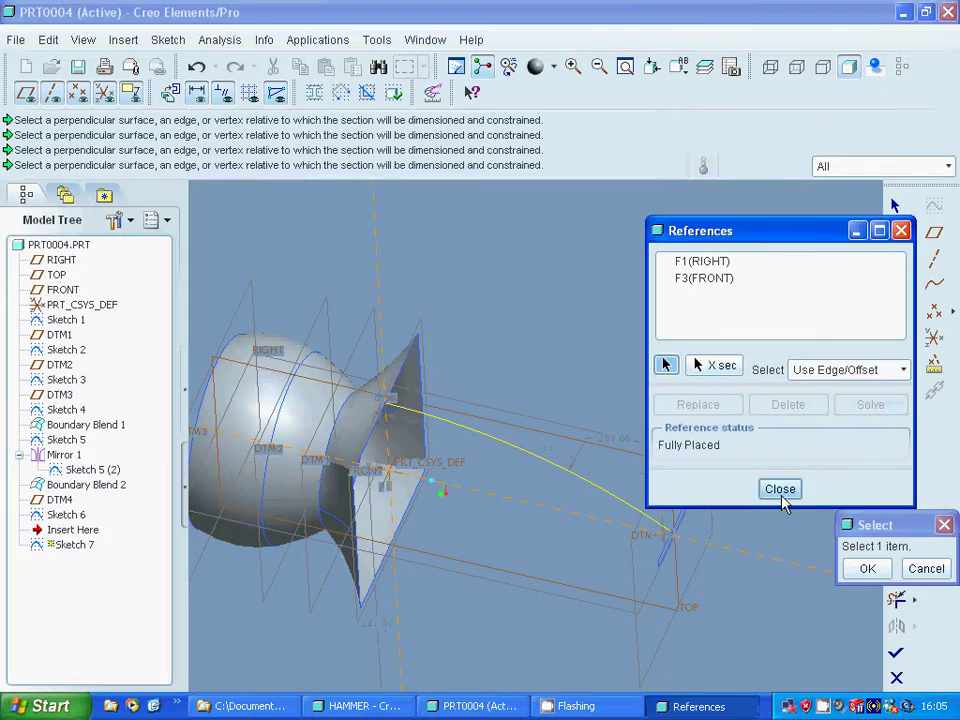
pyautogui.click(866, 567)
pyautogui.click(780, 489)
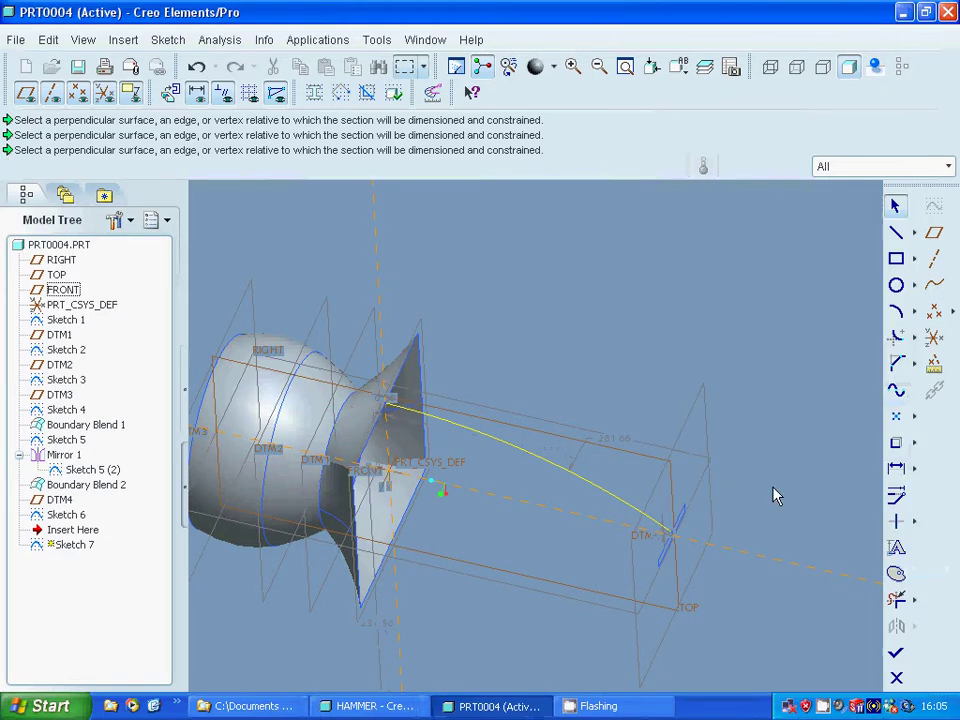
pyautogui.click(897, 653)
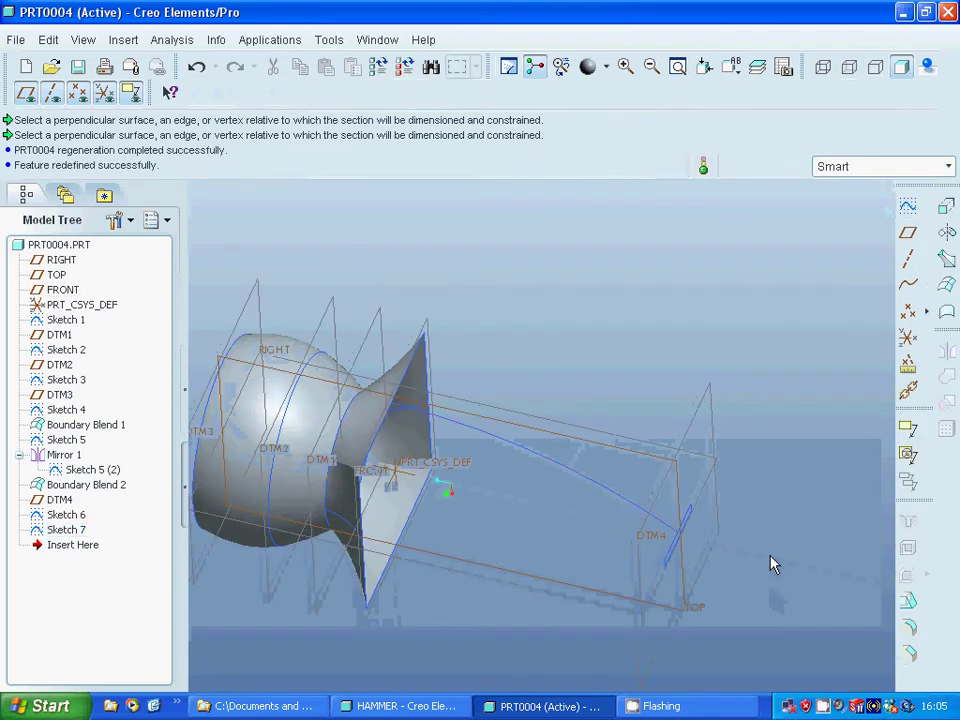
# - Try a boundary blend from the square to the thin rectangle, with the connecting arc as the second-direction curve
pyautogui.click(123, 40)
pyautogui.click(171, 340)
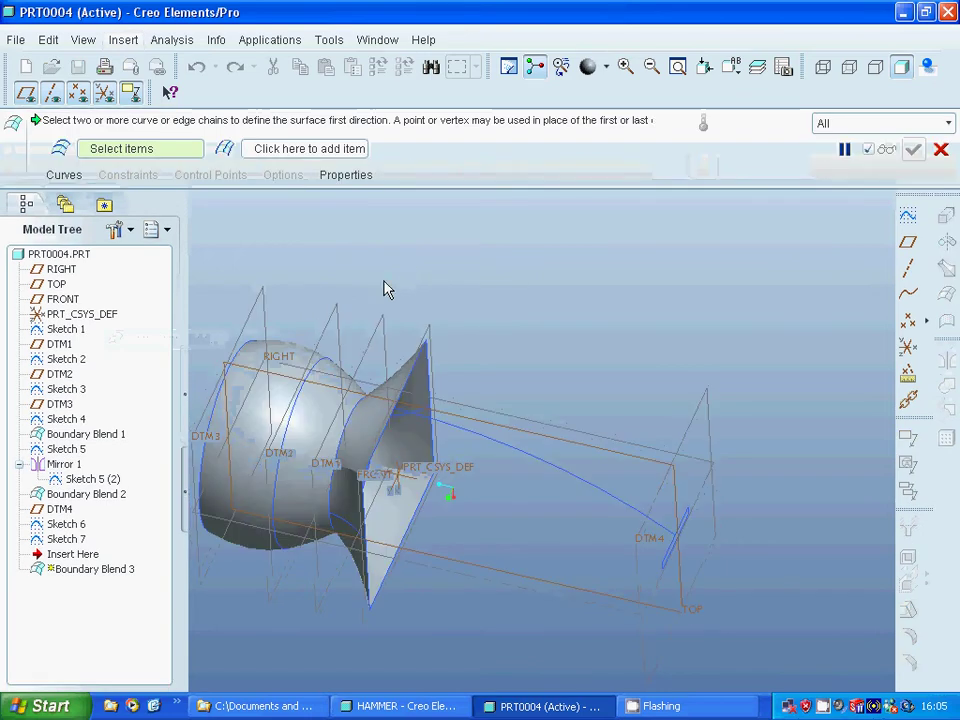
pyautogui.click(439, 388)
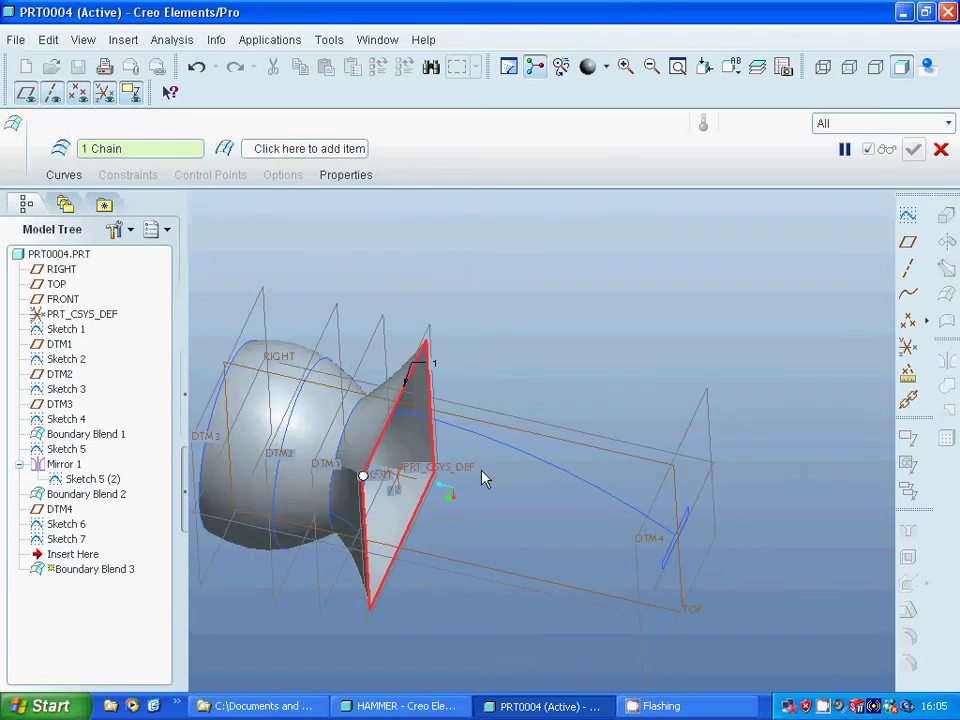
pyautogui.keyDown('ctrl'); pyautogui.click(665, 556); pyautogui.keyUp('ctrl')
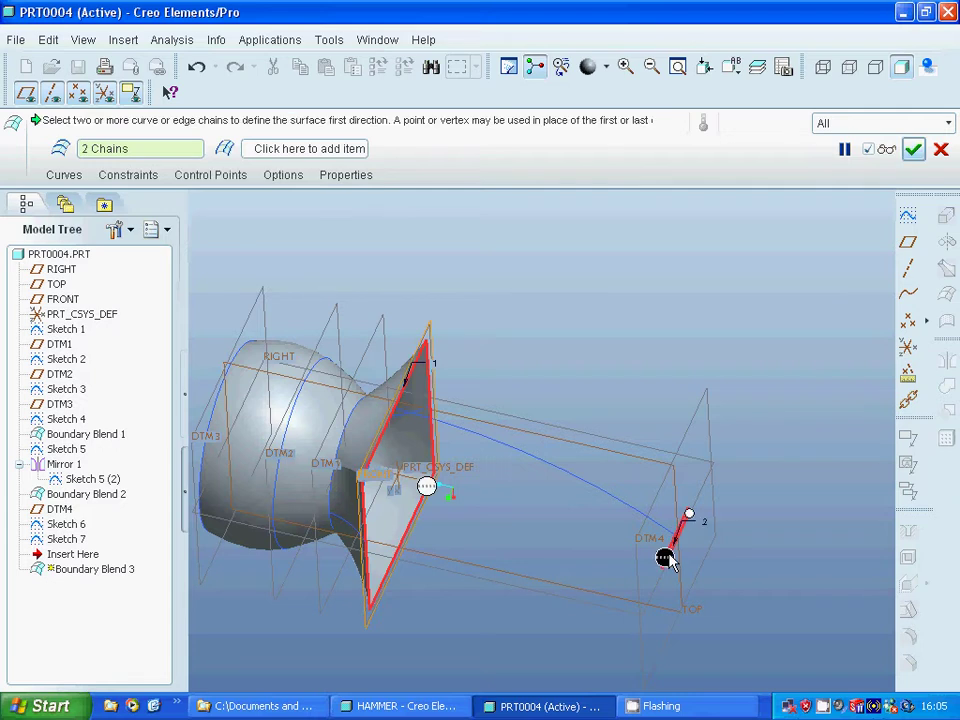
pyautogui.click(305, 149)
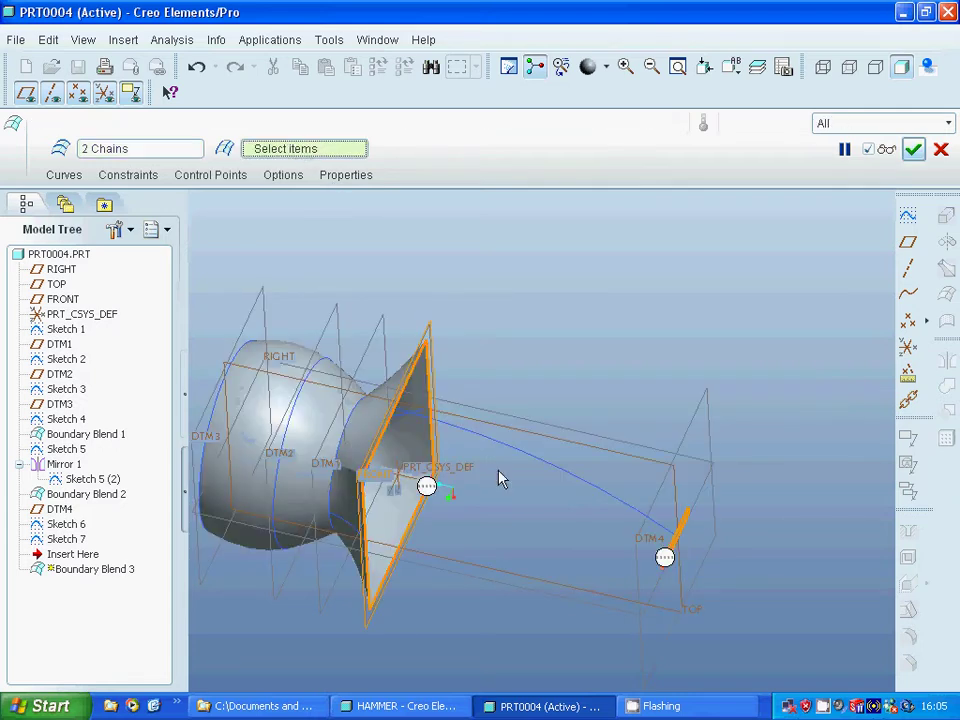
pyautogui.click(518, 457)
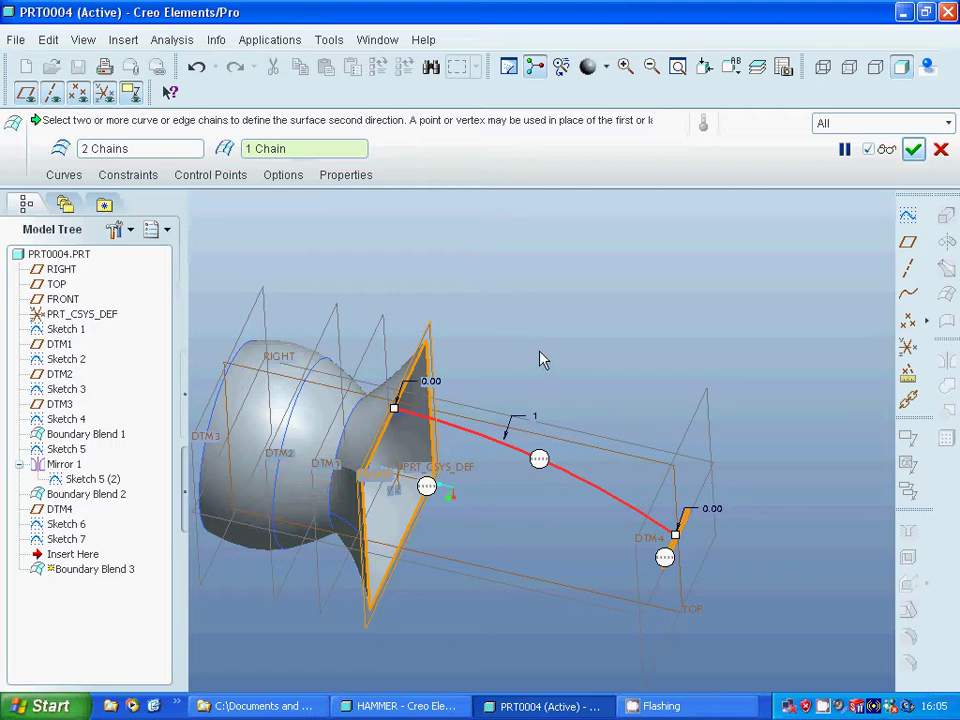
pyautogui.moveTo(537, 352)
pyautogui.mouseDown(button='middle')
pyautogui.moveTo(553, 349)
pyautogui.moveTo(540, 350)
pyautogui.mouseUp(button='middle')
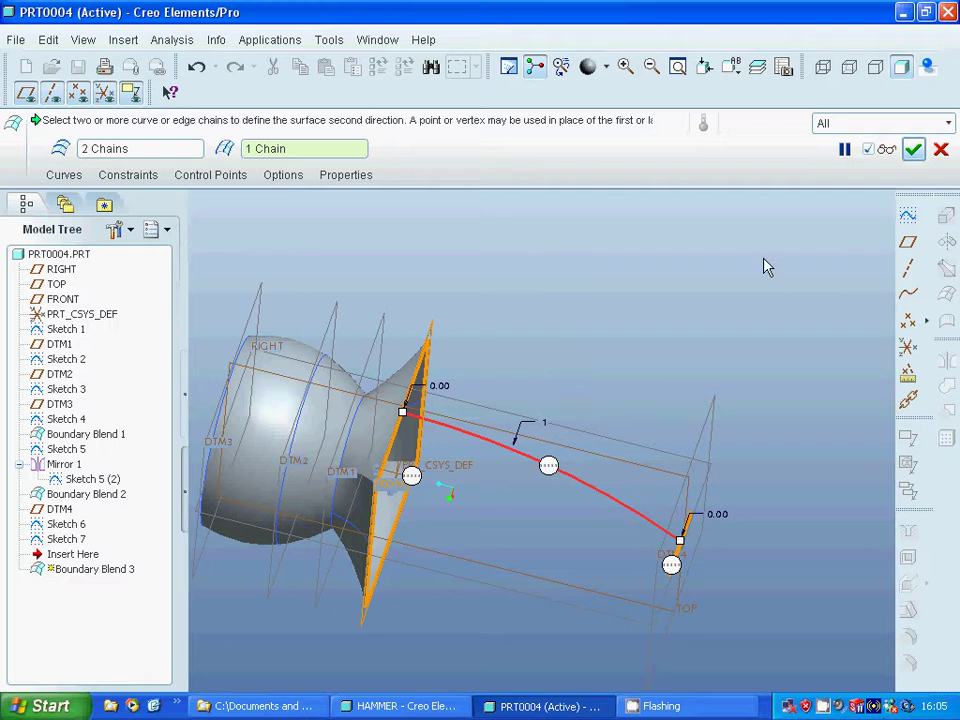
# - Preview the boundary blend, examine Item 1 in the Troubleshooter, and discard the feature
pyautogui.click(887, 149)
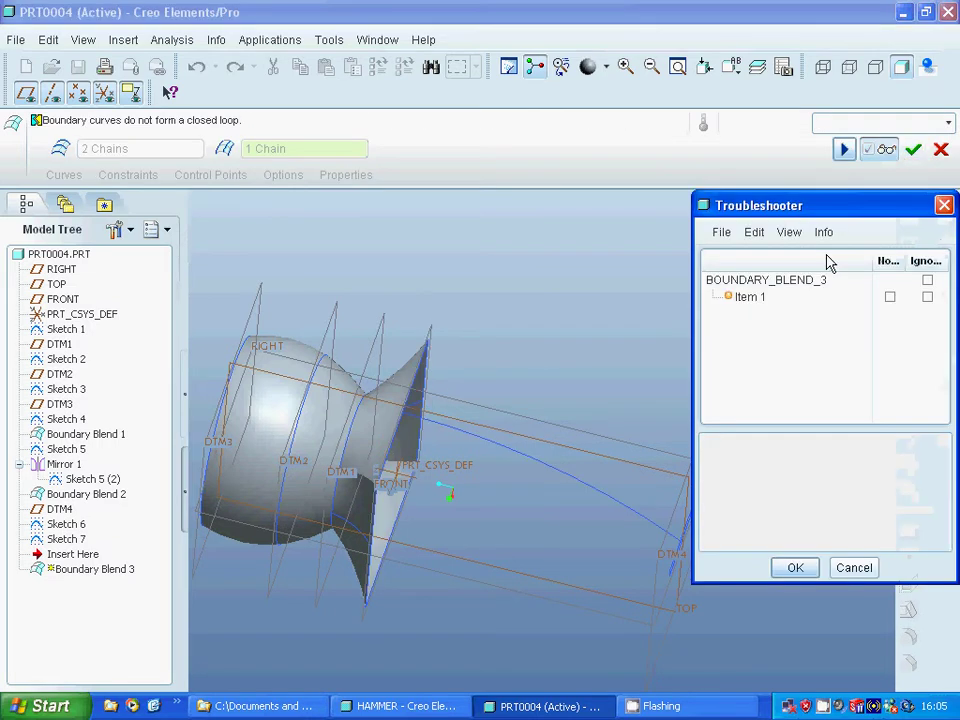
pyautogui.click(741, 299)
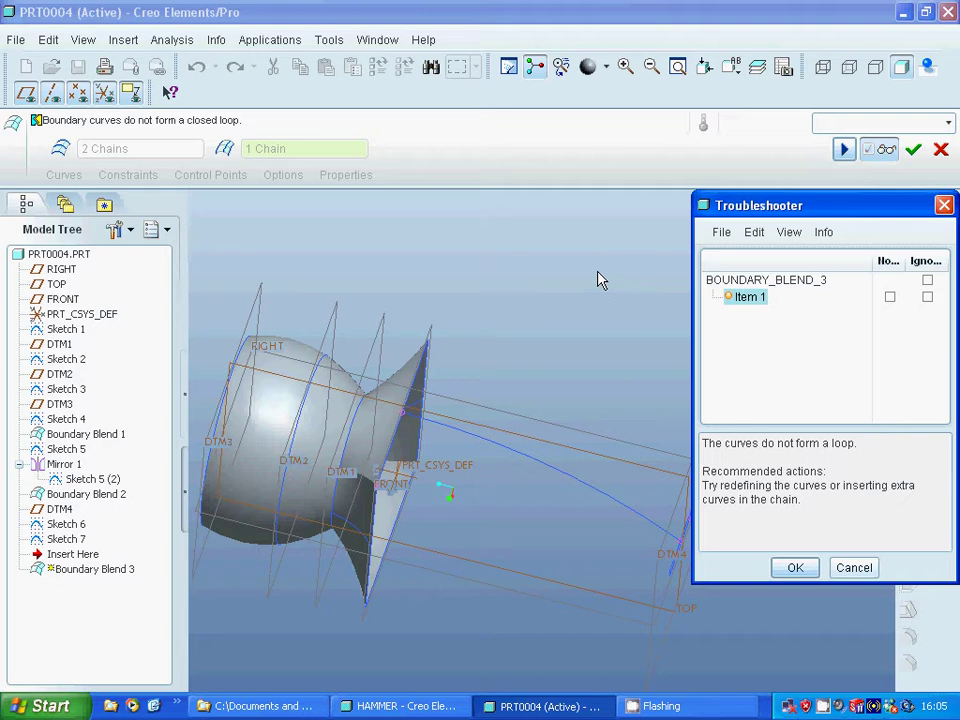
pyautogui.click(857, 568)
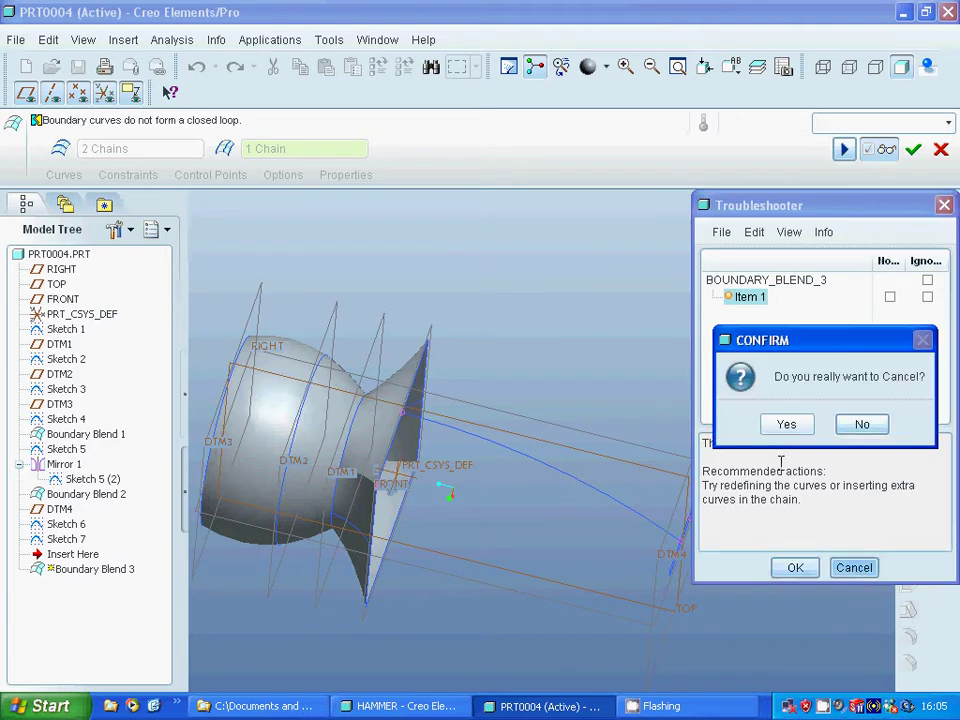
pyautogui.click(785, 427)
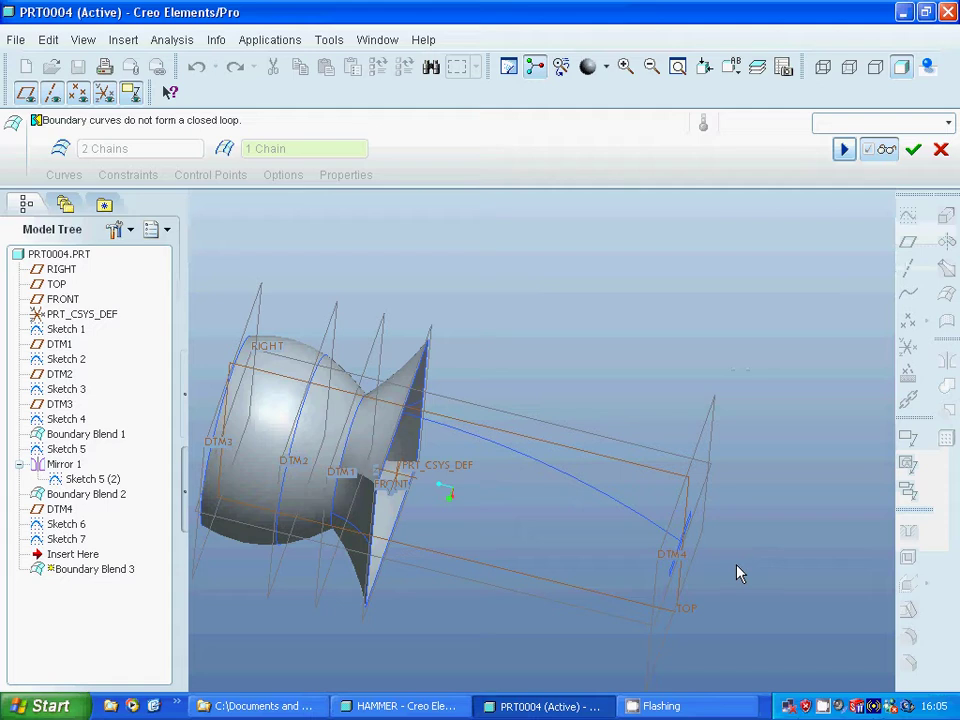
pyautogui.click(941, 149)
pyautogui.click(468, 401)
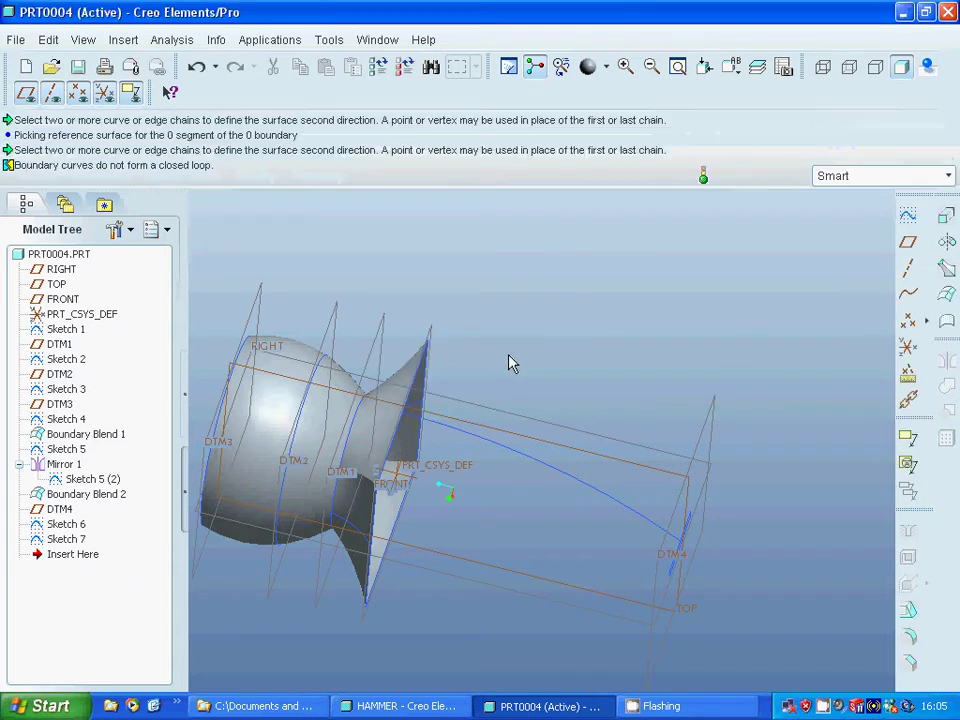
pyautogui.moveTo(517, 372); pyautogui.dragTo(524, 303, button='middle')
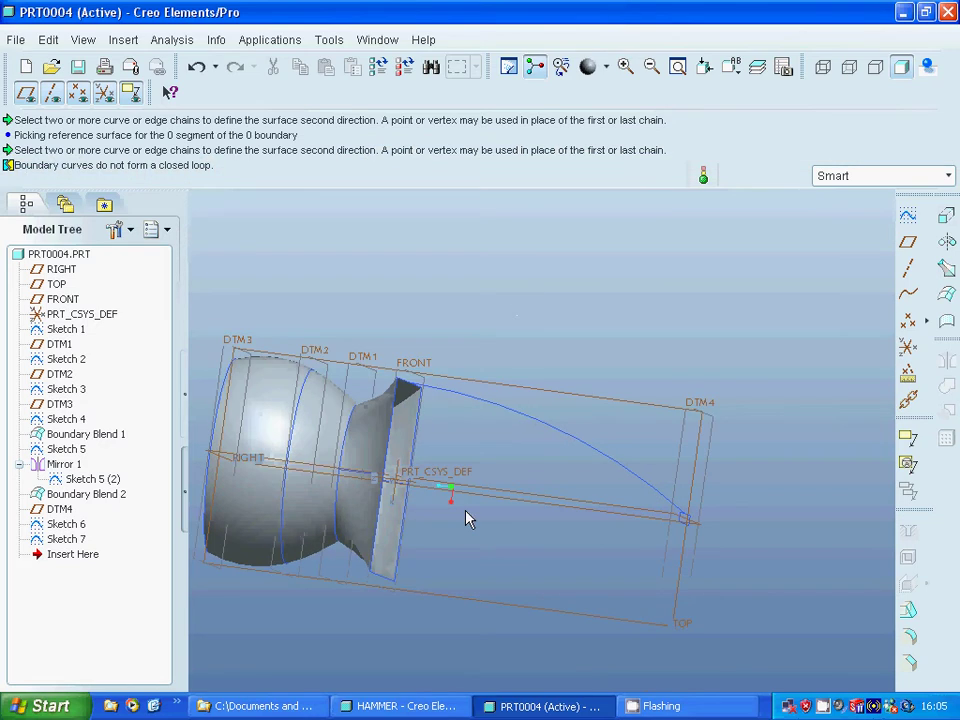
pyautogui.click(606, 403)
pyautogui.click(910, 220)
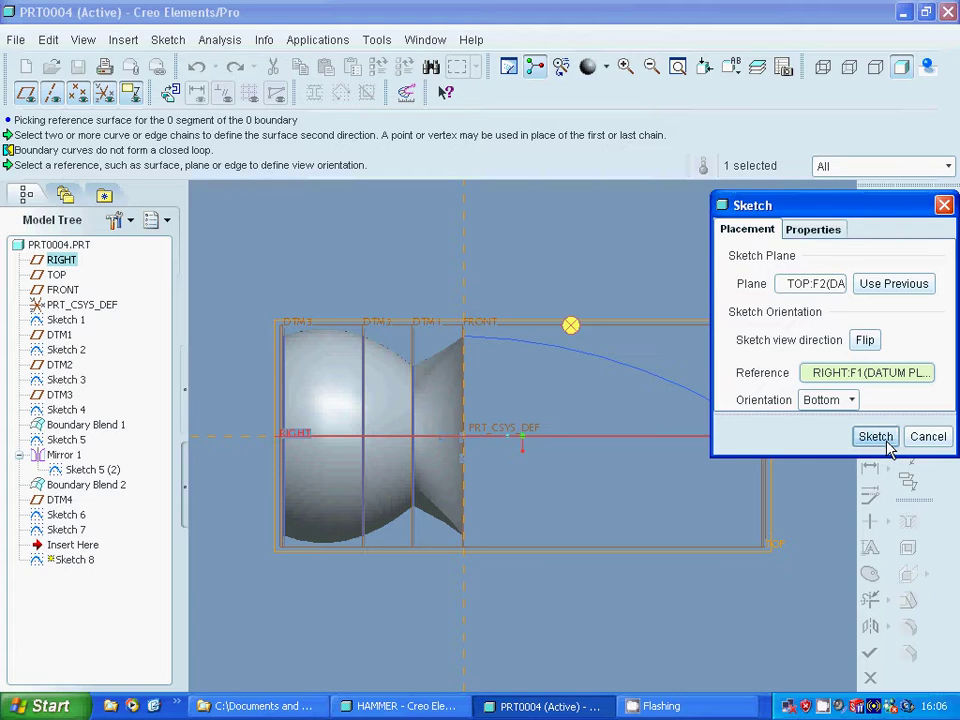
pyautogui.click(888, 444)
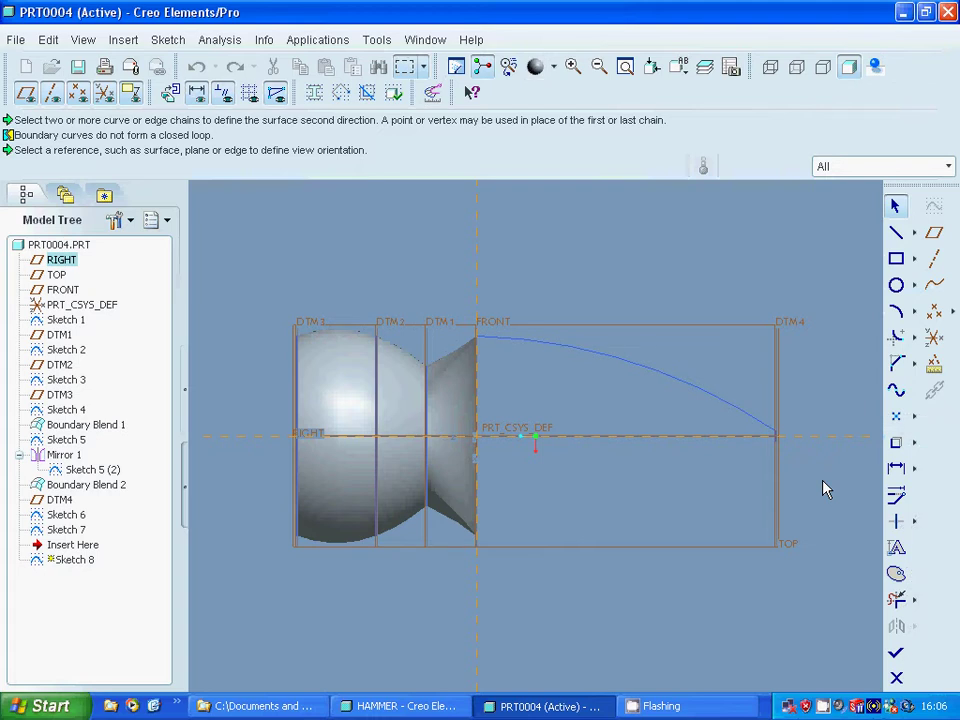
pyautogui.rightClick(824, 705)
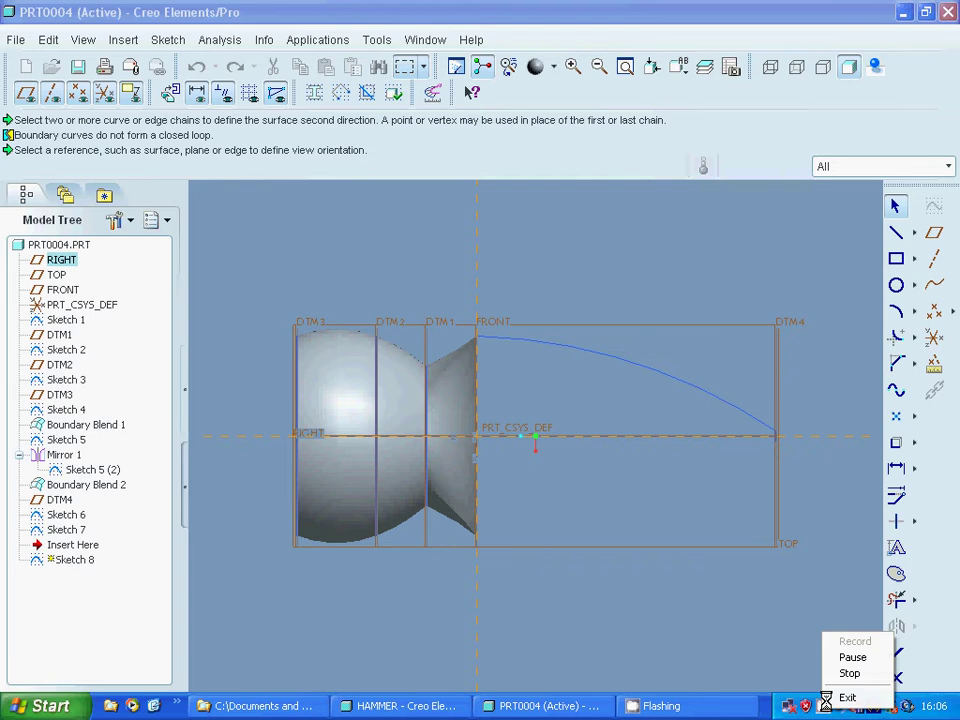
pyautogui.click(850, 657)
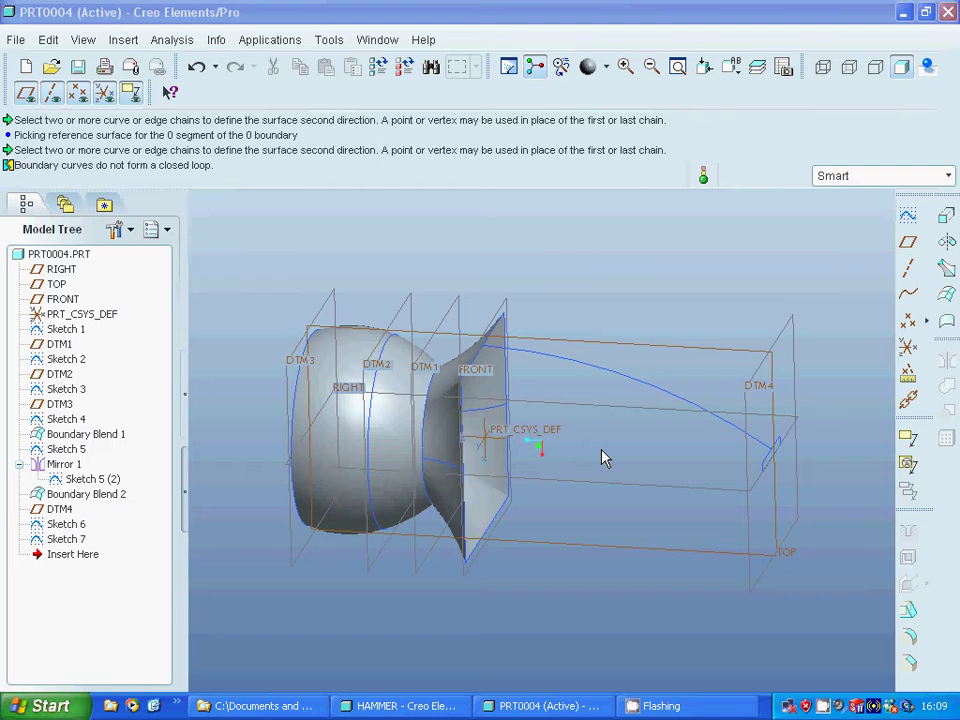
# - Delete Sketch 7, the arc connecting the square and the thin rectangle
pyautogui.click(644, 387)
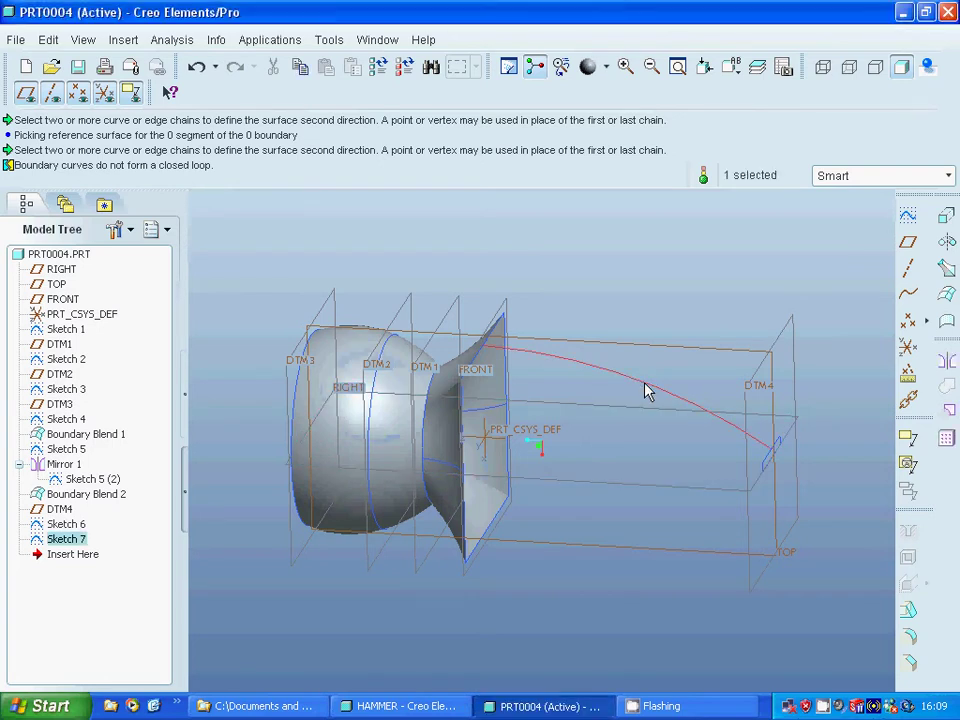
pyautogui.rightClick(642, 388)
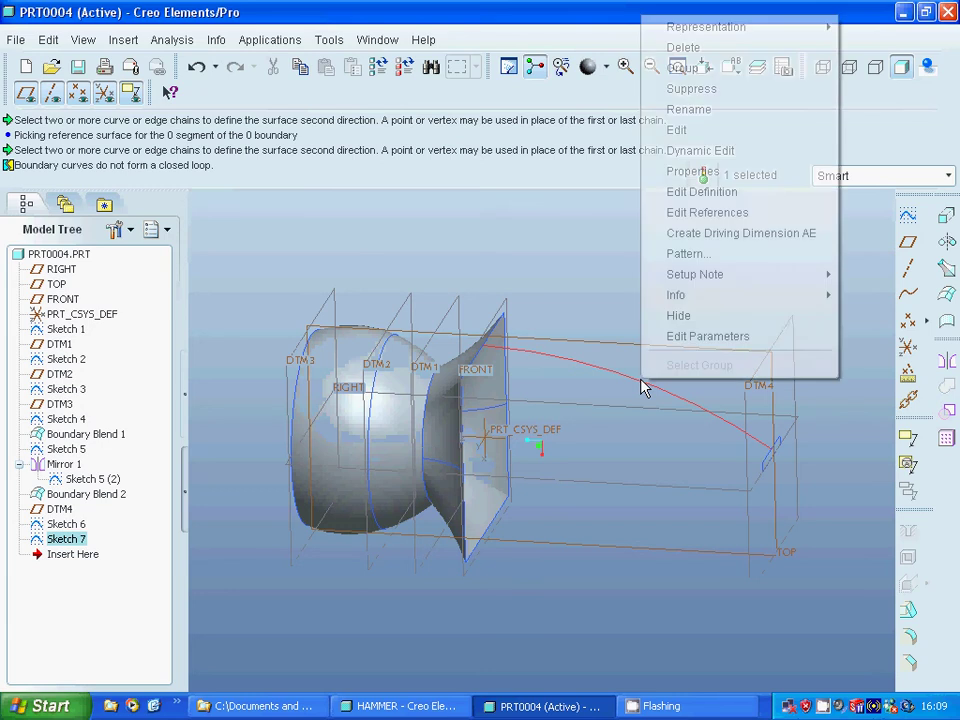
pyautogui.click(684, 48)
pyautogui.click(446, 401)
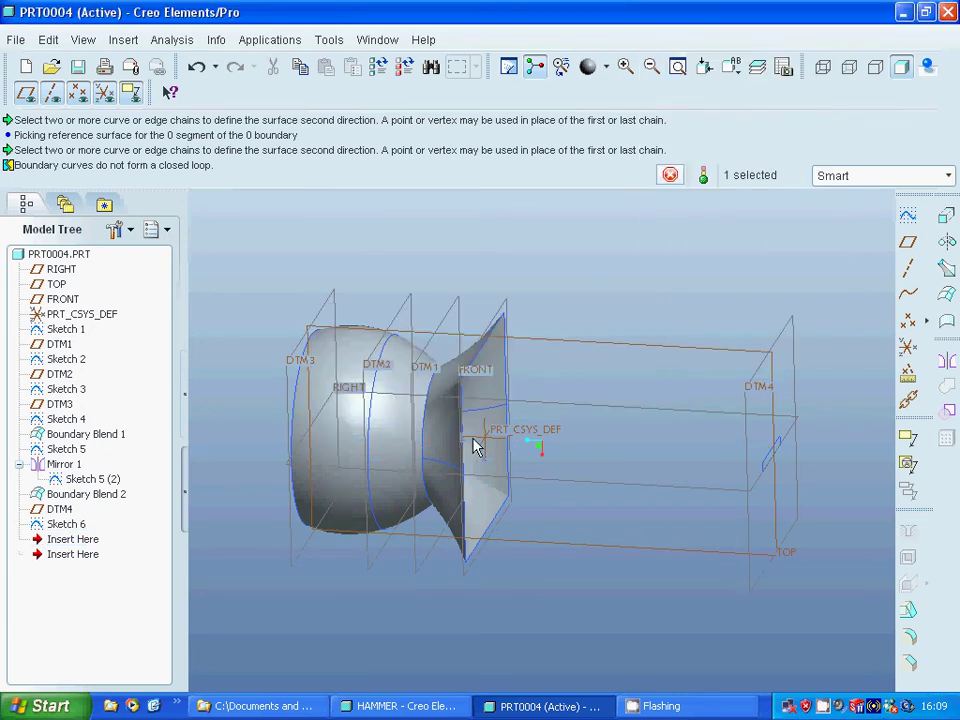
# - Create a datum plane offset 50 from the TOP plane
pyautogui.click(614, 350)
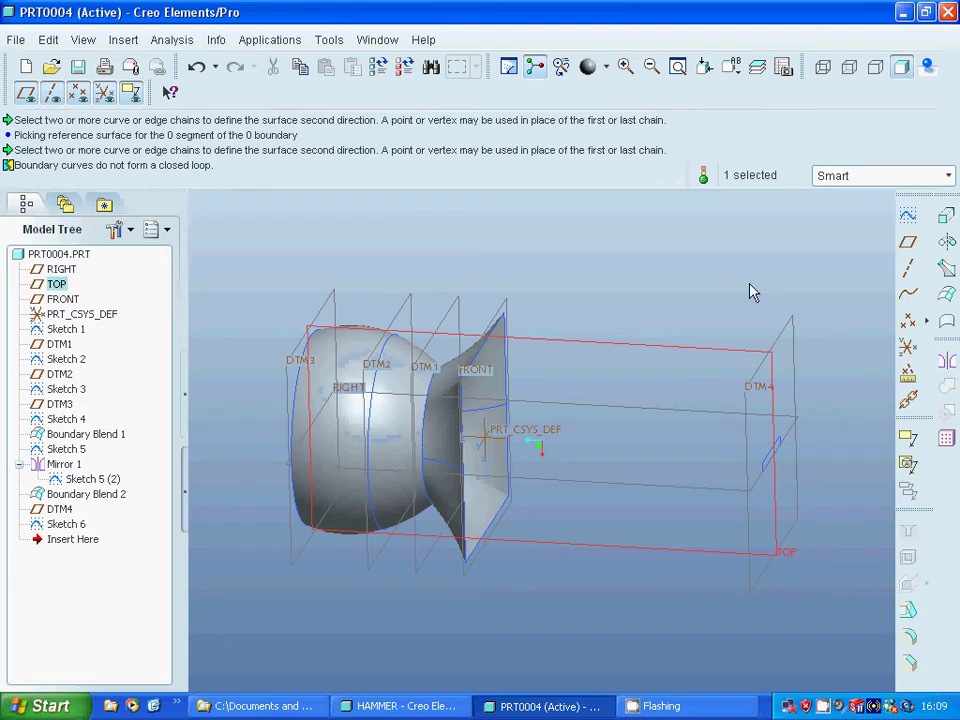
pyautogui.moveTo(750, 291); pyautogui.dragTo(909, 242, button='middle')
pyautogui.click(908, 242)
pyautogui.doubleClick(870, 404)
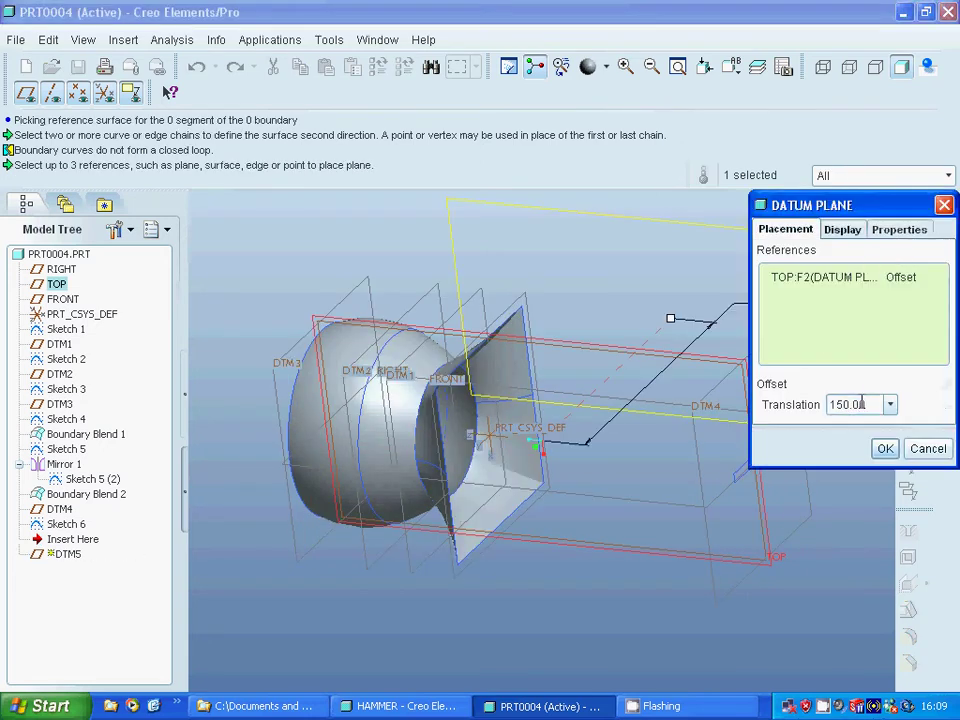
pyautogui.write('50')
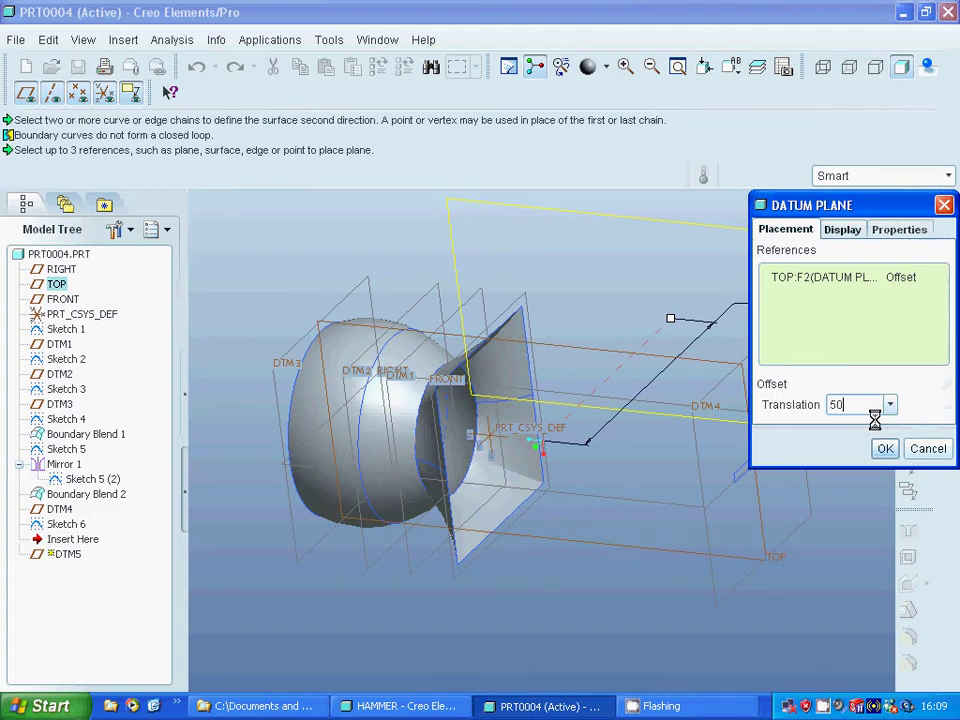
pyautogui.press('Return')
pyautogui.click(884, 450)
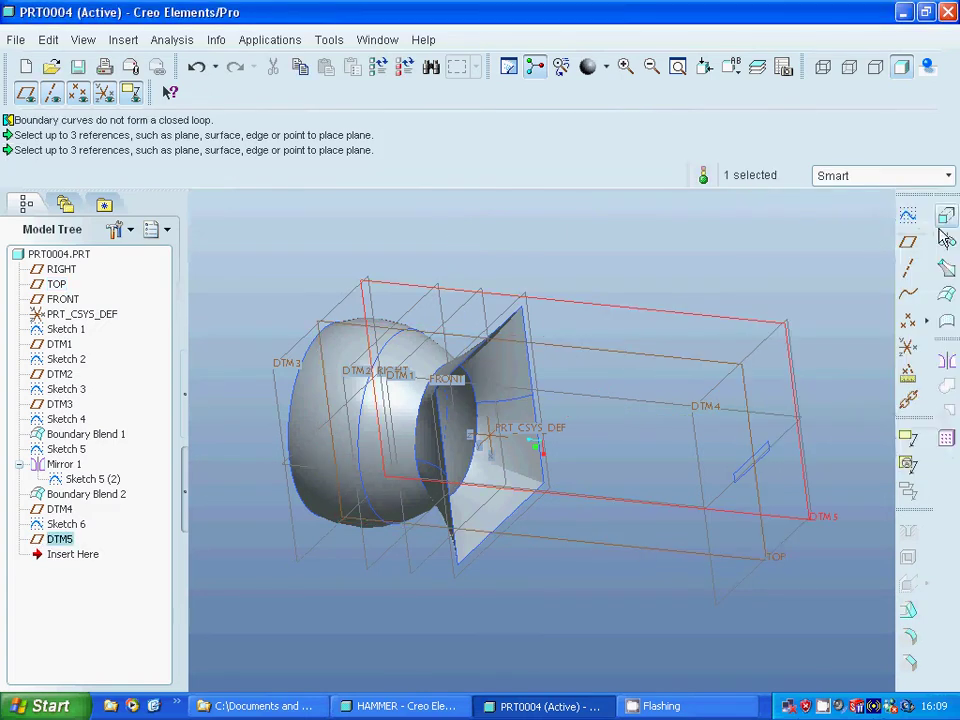
# - Start a sketch on the new offset plane and project the square's upper edge at FRONT and the thin rectangle's edge at DTM4
pyautogui.click(908, 215)
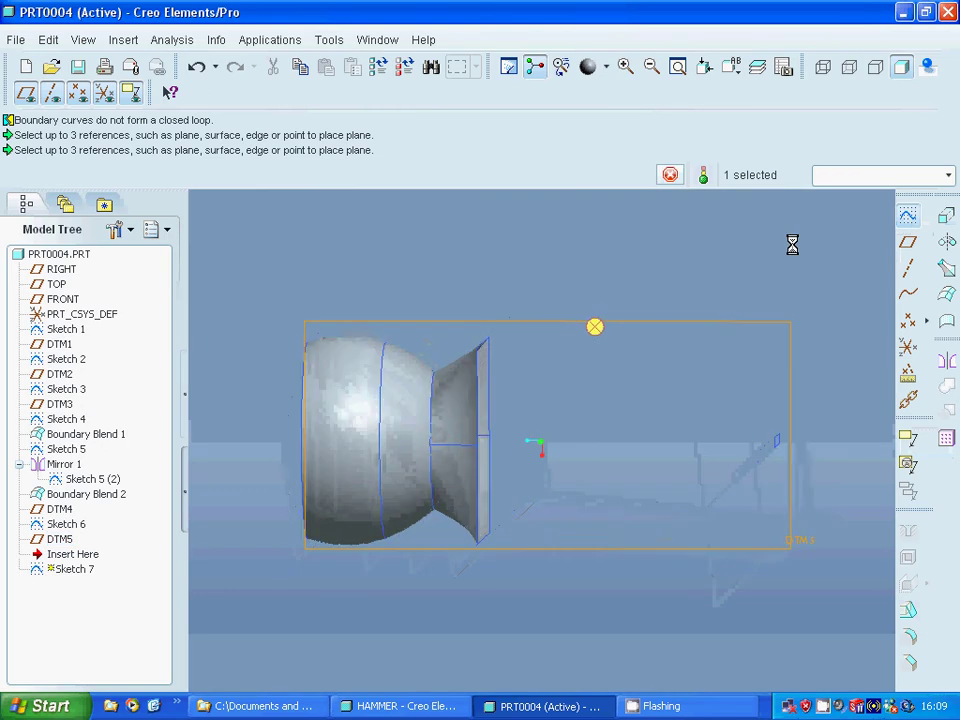
pyautogui.click(874, 437)
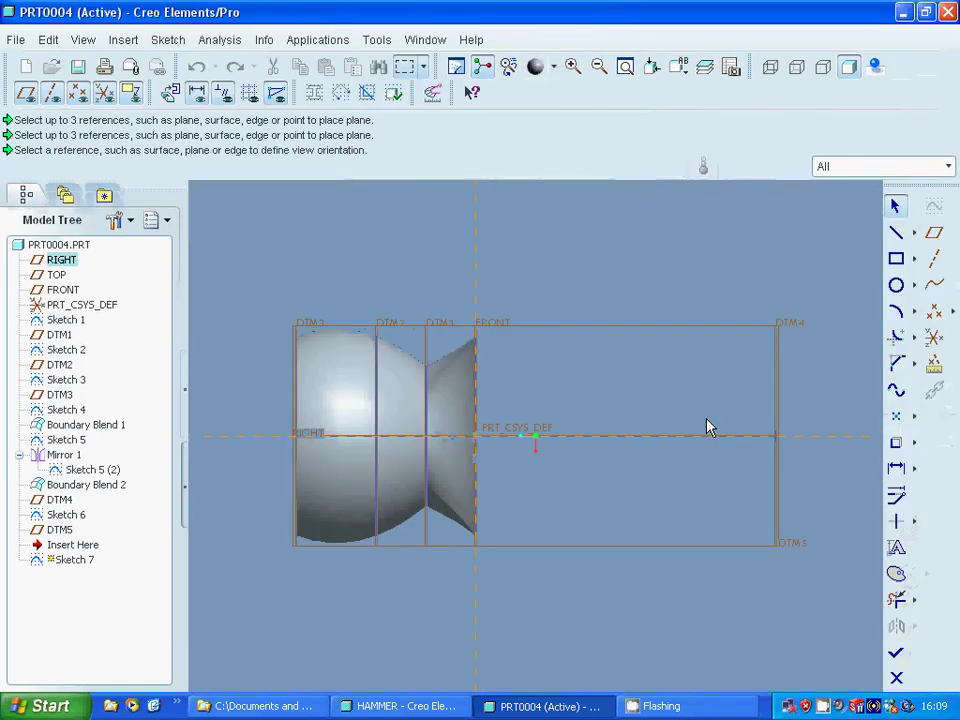
pyautogui.click(896, 442)
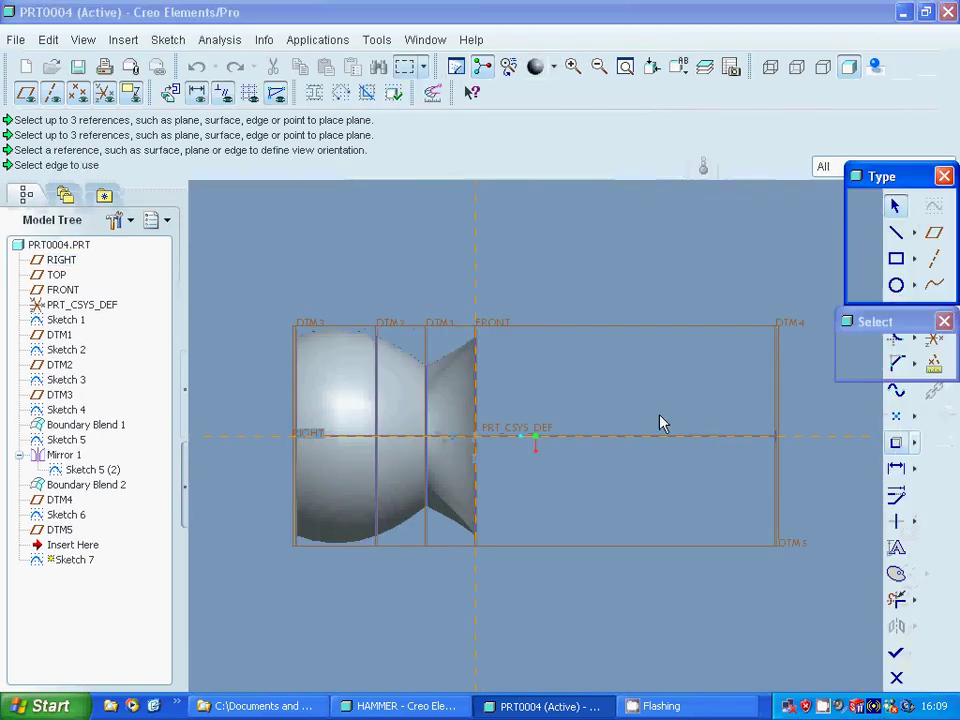
pyautogui.click(477, 378)
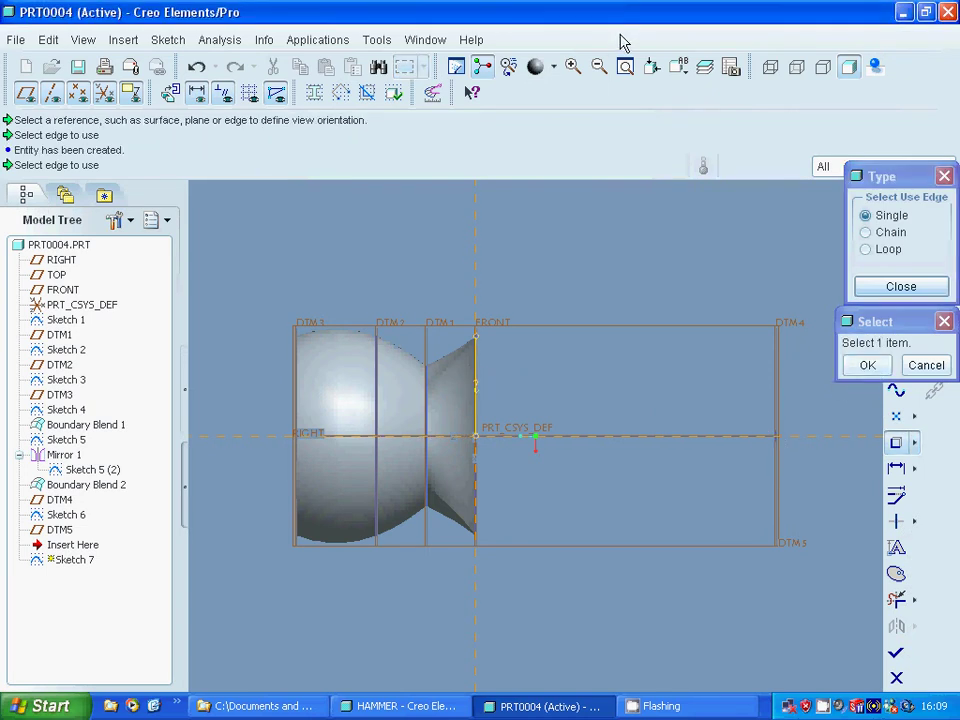
pyautogui.click(576, 68)
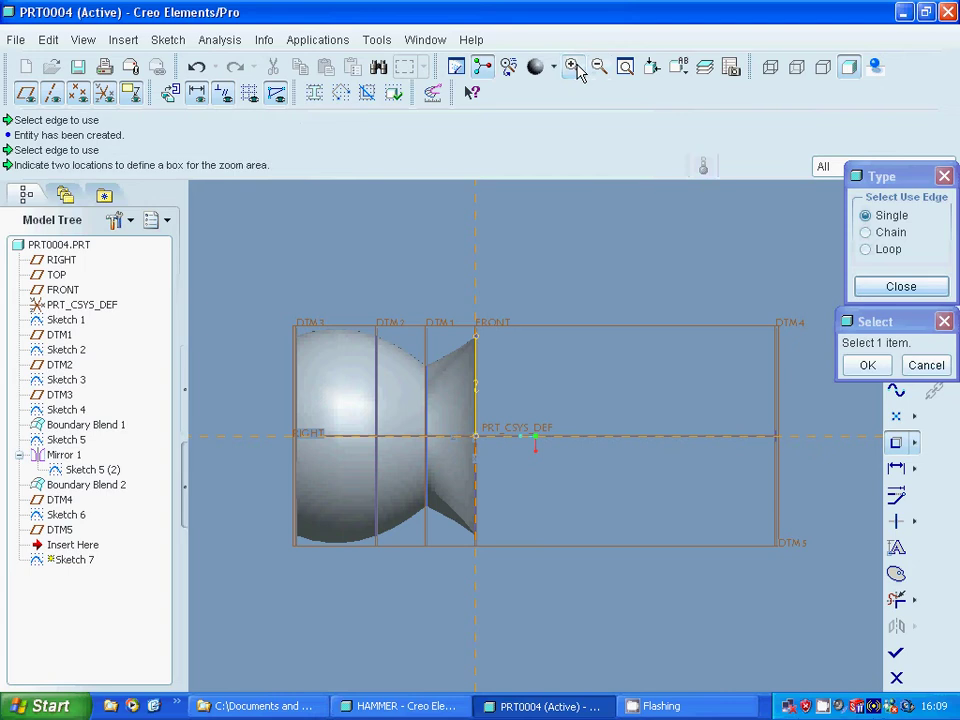
pyautogui.click(741, 407)
pyautogui.click(838, 498)
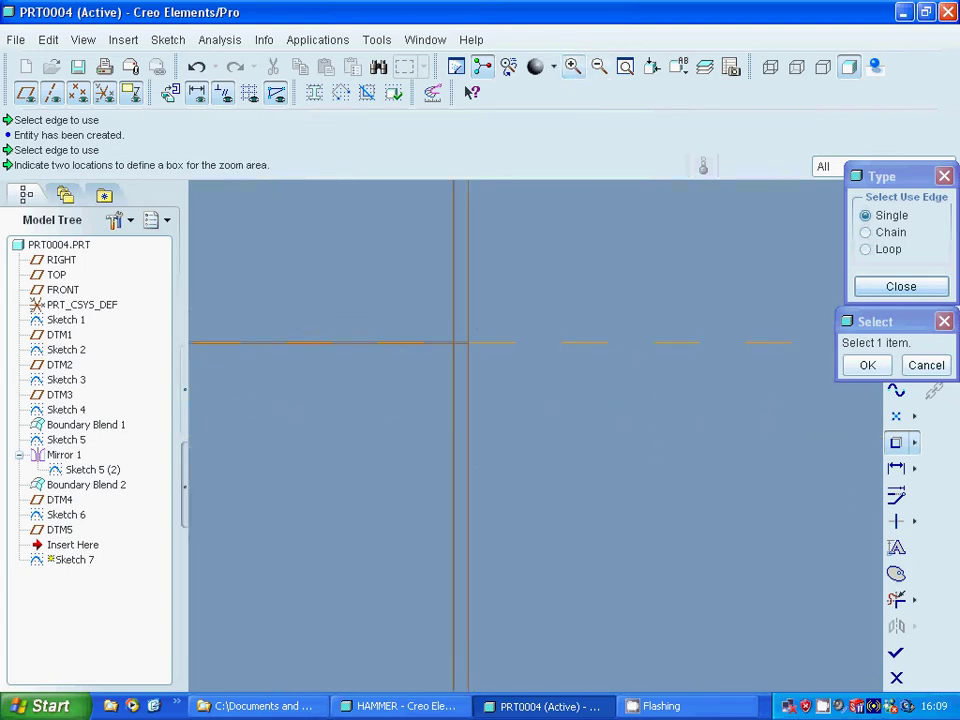
pyautogui.click(453, 357)
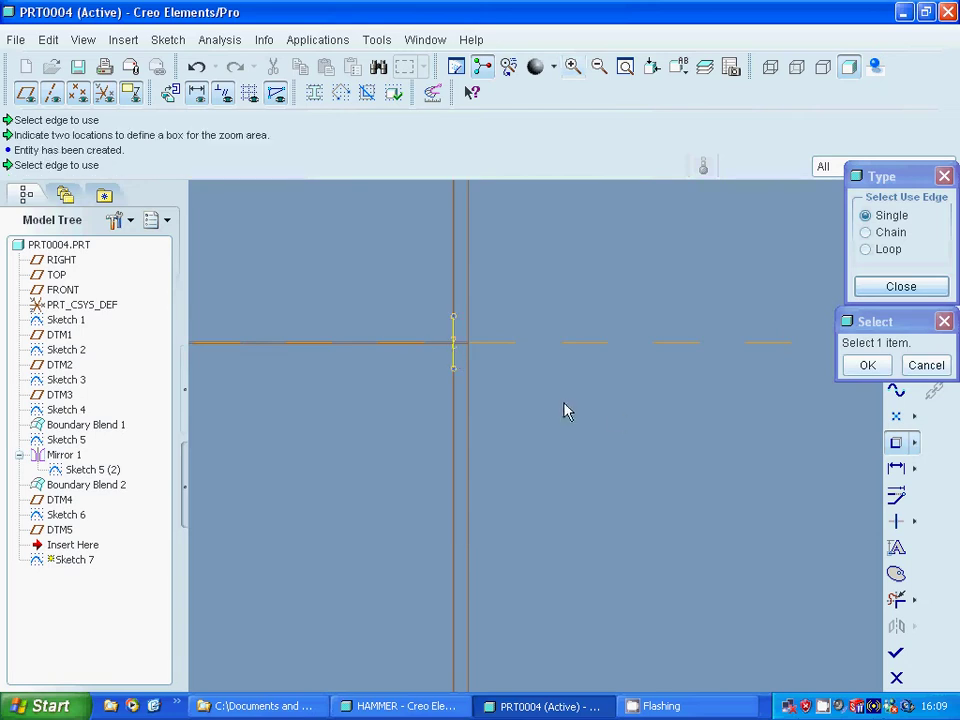
pyautogui.click(900, 287)
# - Draw an arc of about 234 radius from the outer end of the square's projected edge to the thin rectangle's projected edge at DTM4
pyautogui.click(598, 66)
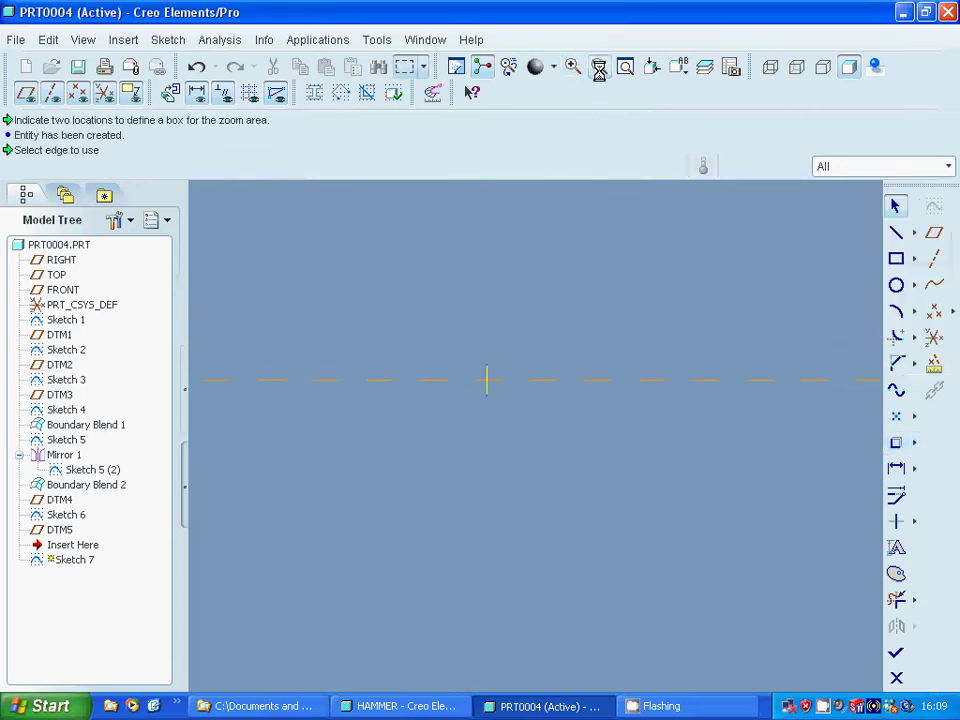
pyautogui.click(600, 66)
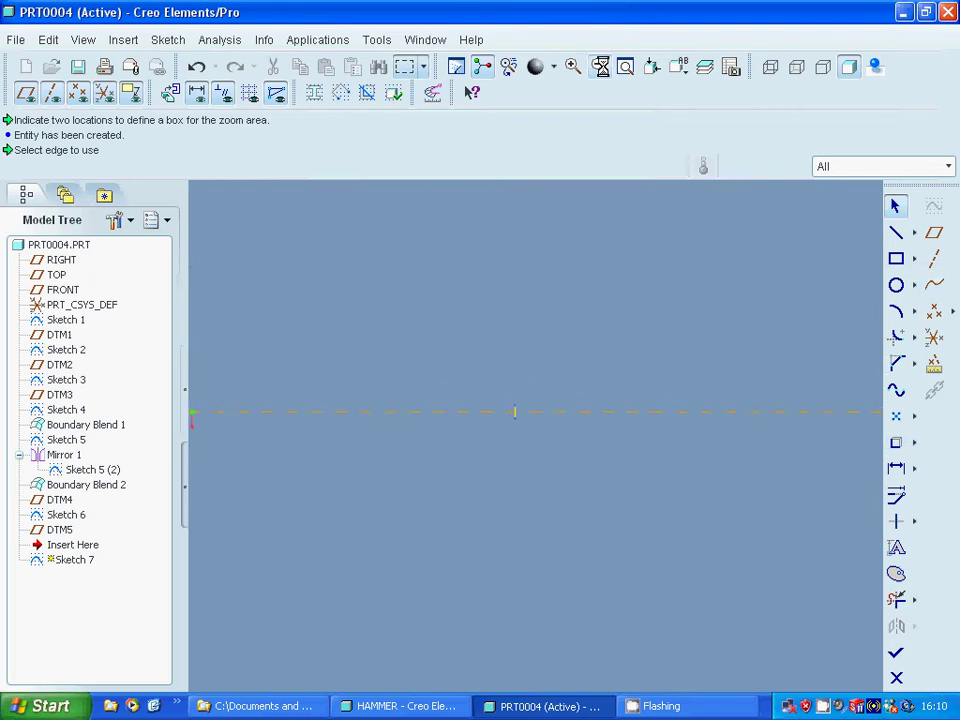
pyautogui.click(600, 66)
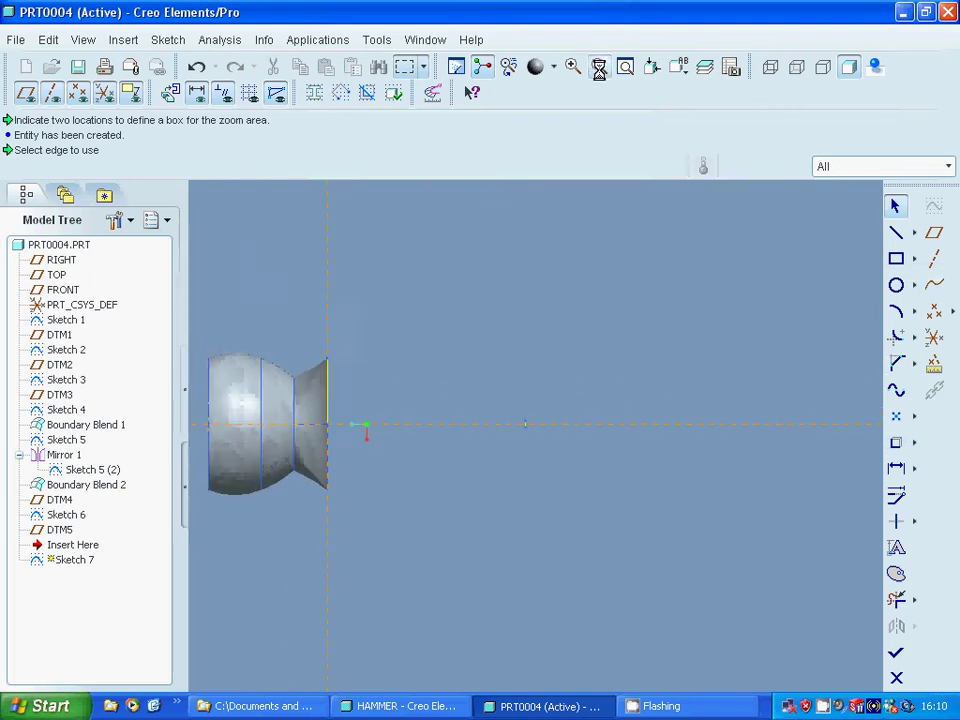
pyautogui.click(896, 311)
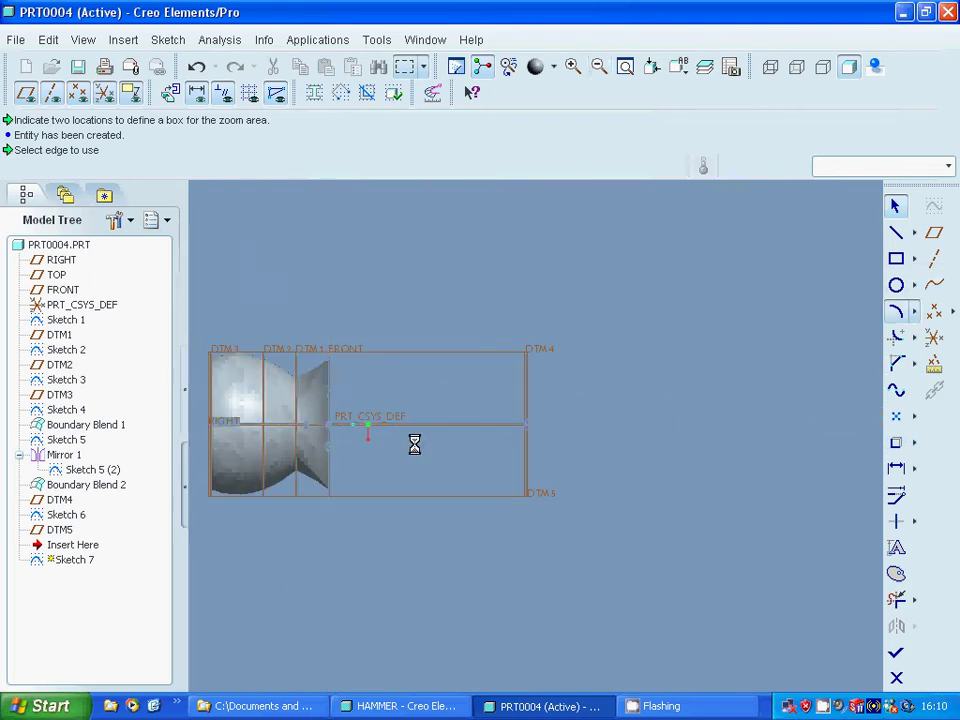
pyautogui.click(329, 358)
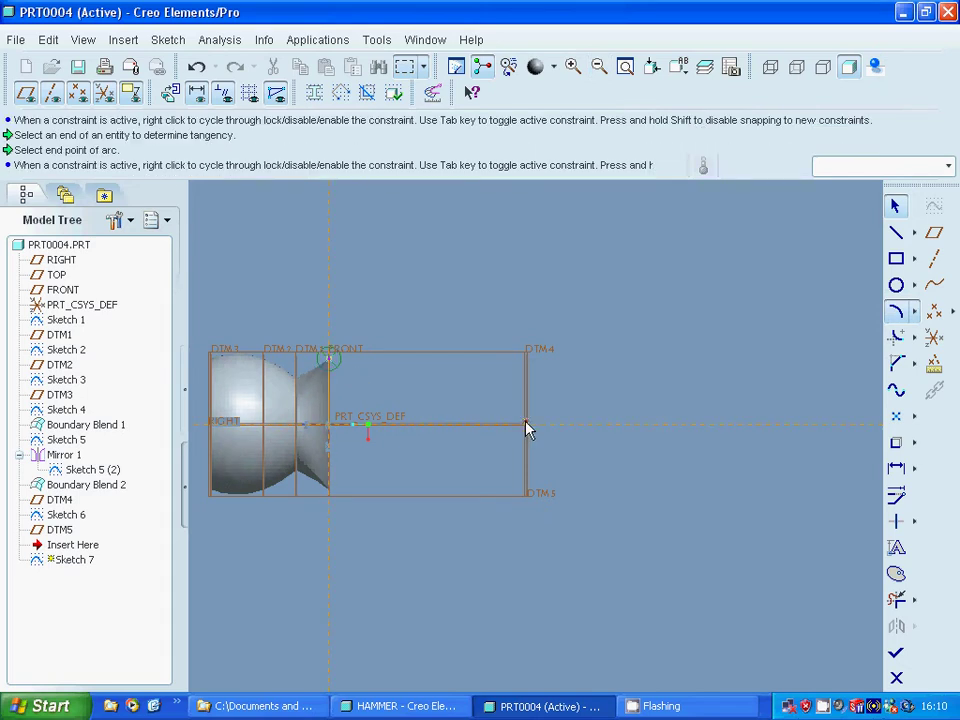
pyautogui.click(526, 424)
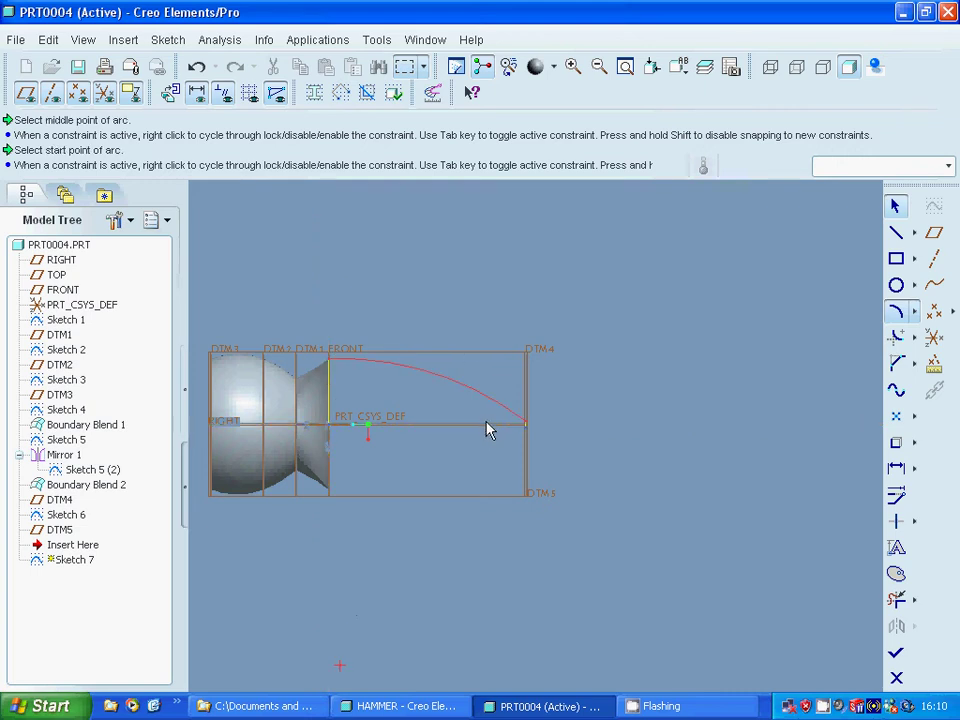
pyautogui.click(487, 429)
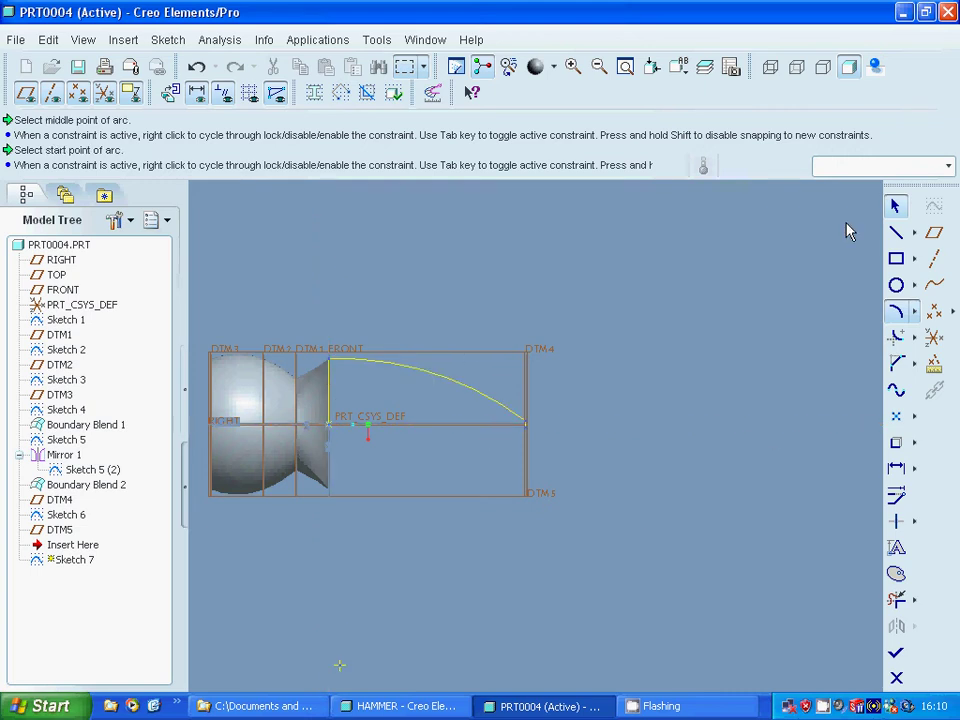
pyautogui.middleClick(602, 409)
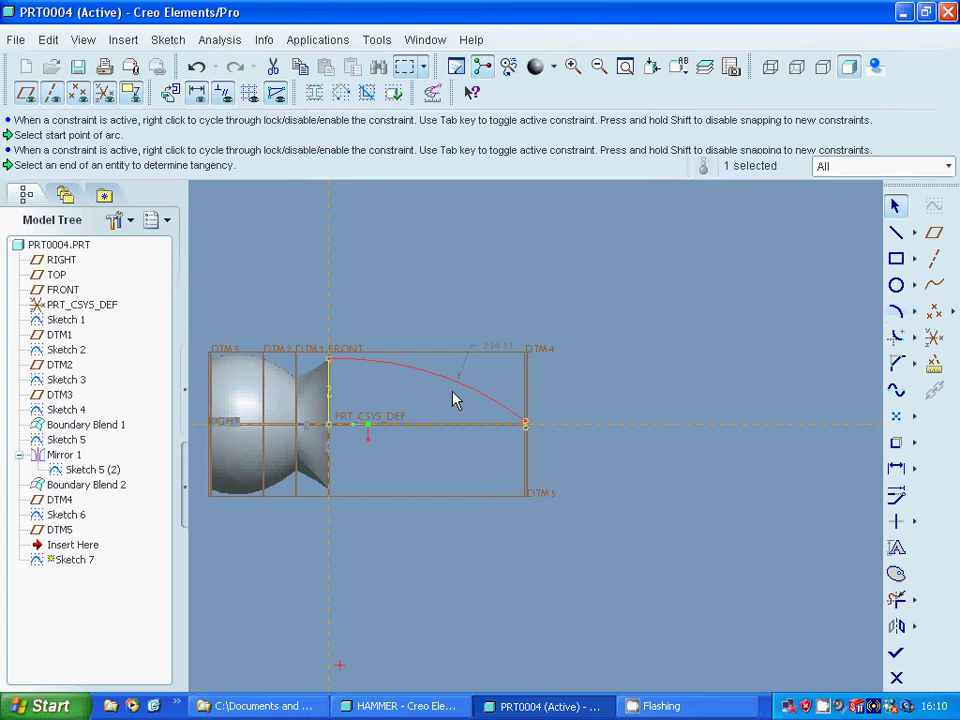
# - Delete the two projected edges from the sketch, keeping only the arc, and finish the sketch
pyautogui.click(526, 424)
pyautogui.rightClick(325, 376)
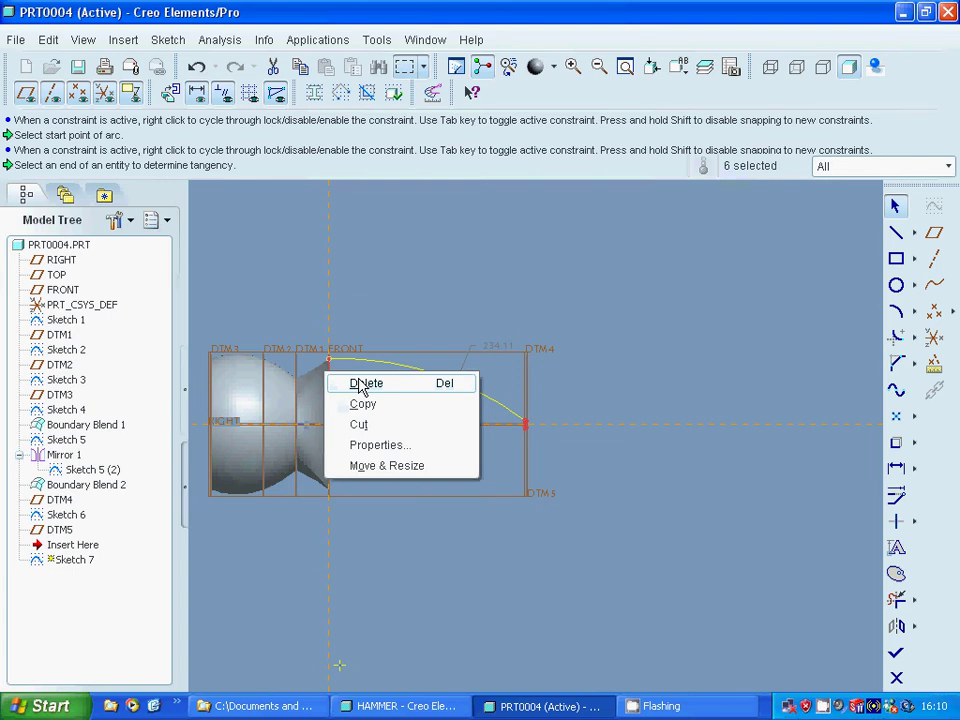
pyautogui.click(364, 384)
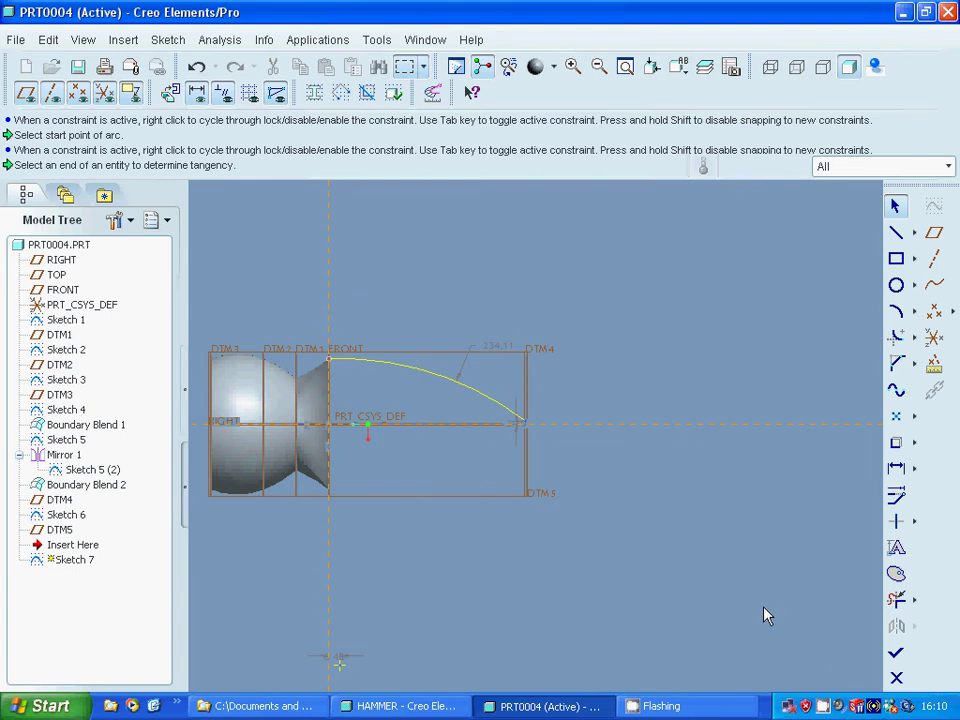
pyautogui.click(895, 654)
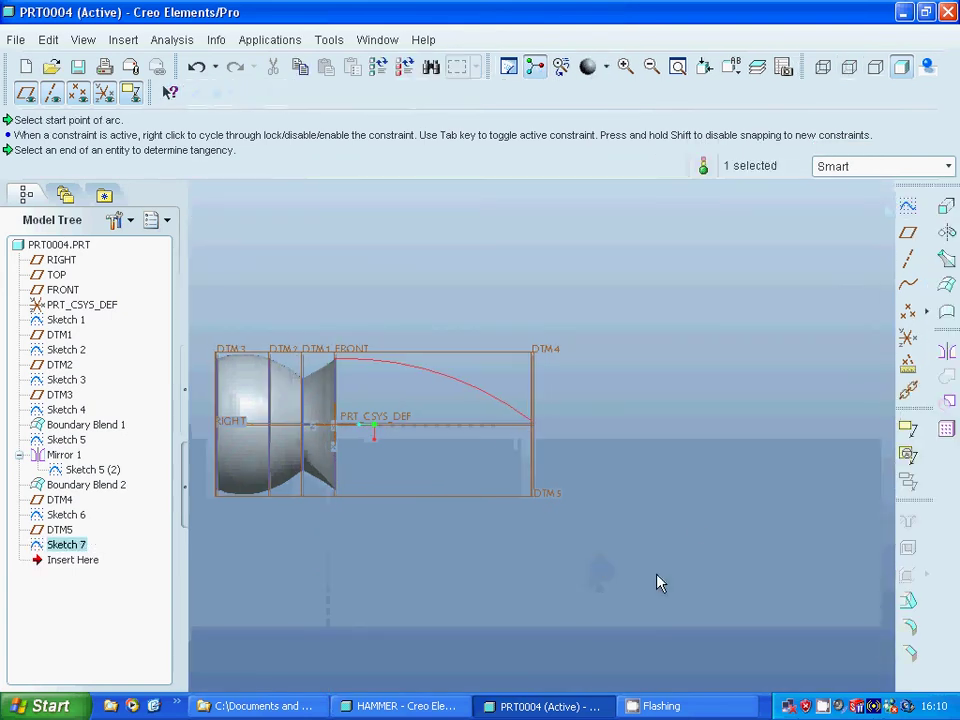
# - Mirror the arc sketch about the TOP plane
pyautogui.click(946, 350)
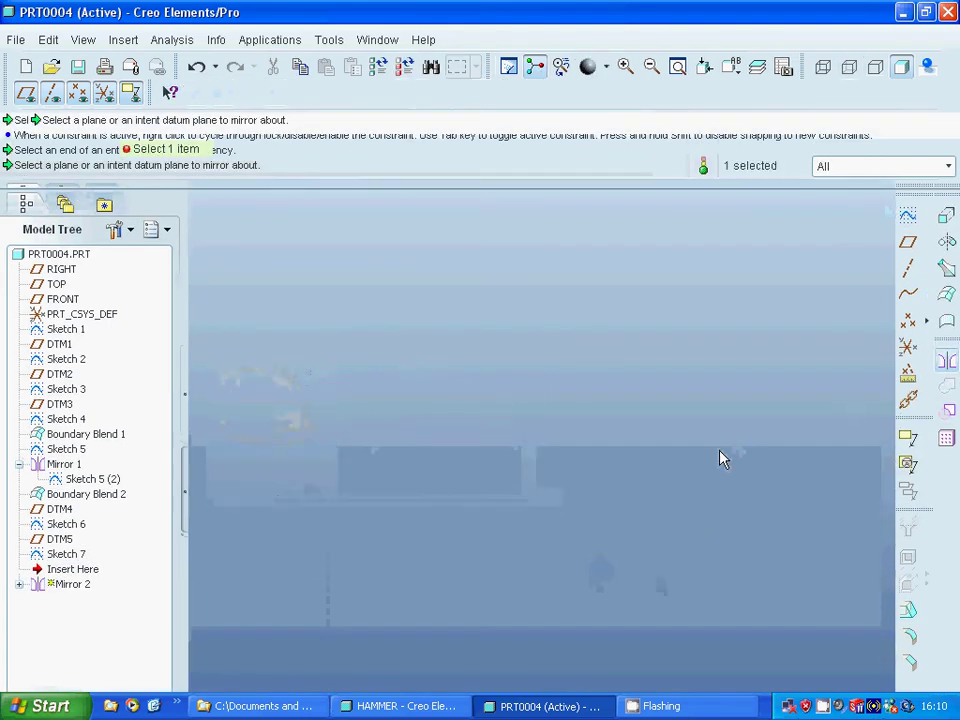
pyautogui.moveTo(722, 457); pyautogui.dragTo(660, 472, button='middle')
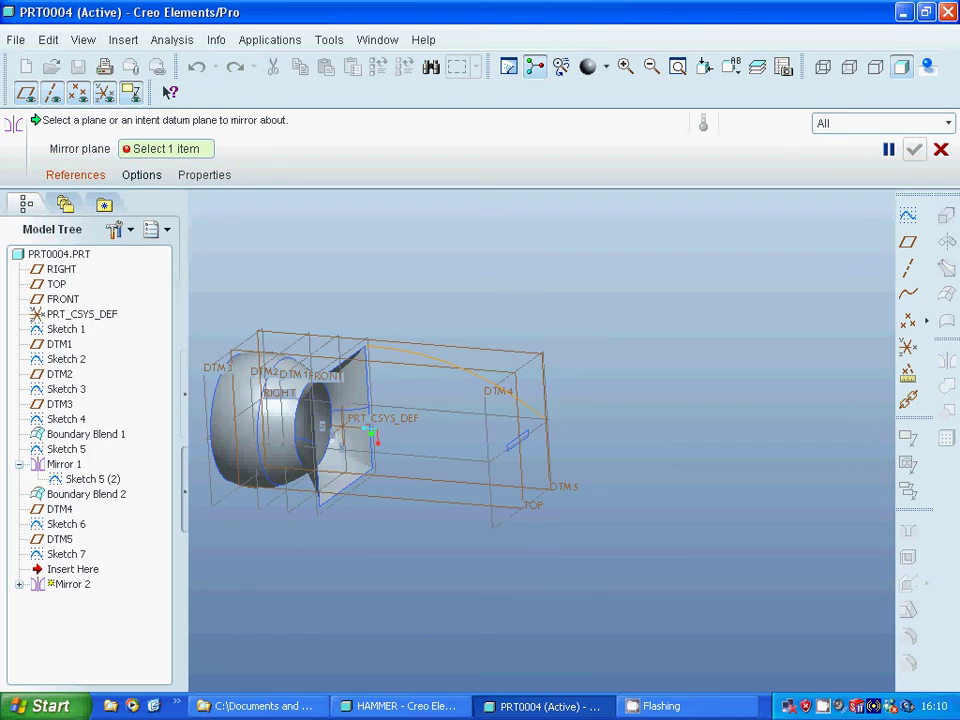
pyautogui.click(432, 382)
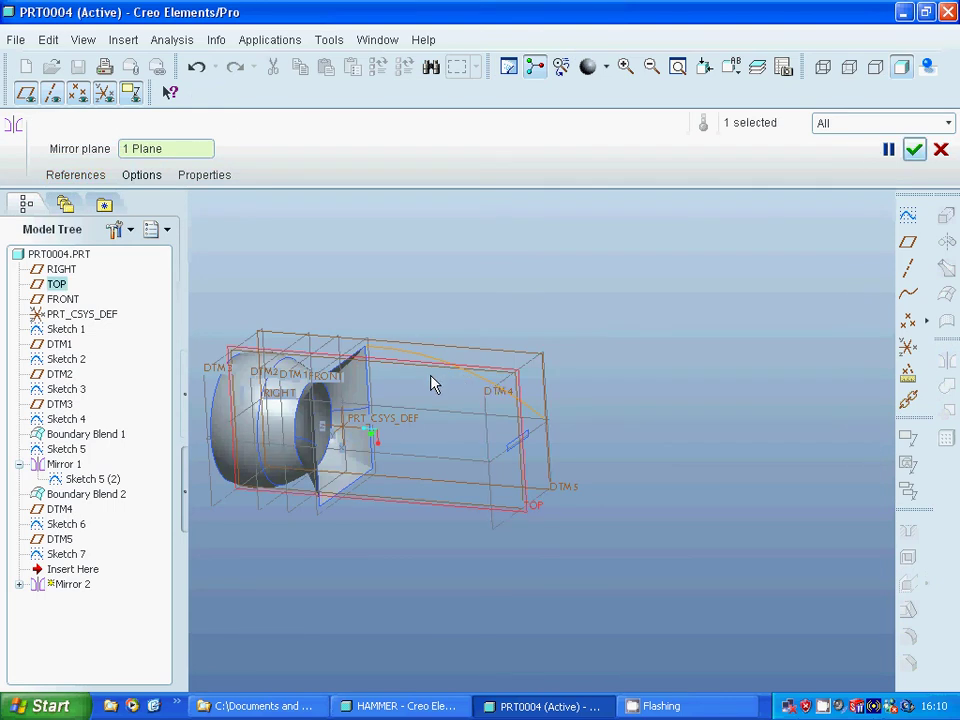
pyautogui.click(914, 154)
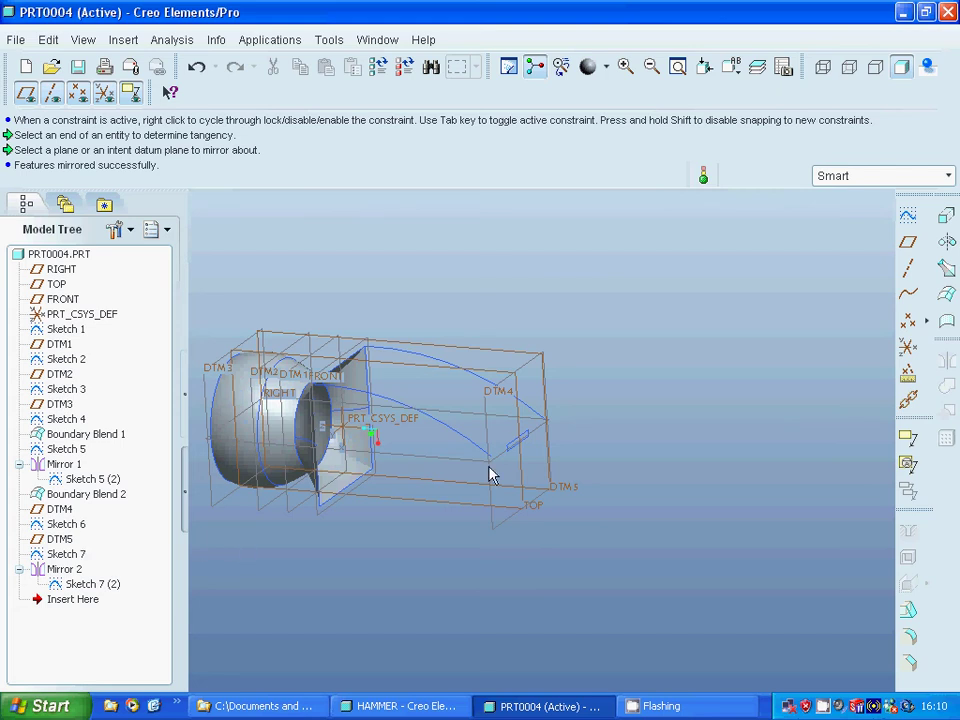
# - Redefine the thin rectangle in Sketch 6 with a width of 100 and a distance of 50 from the vertical reference to its side
pyautogui.click(64, 524)
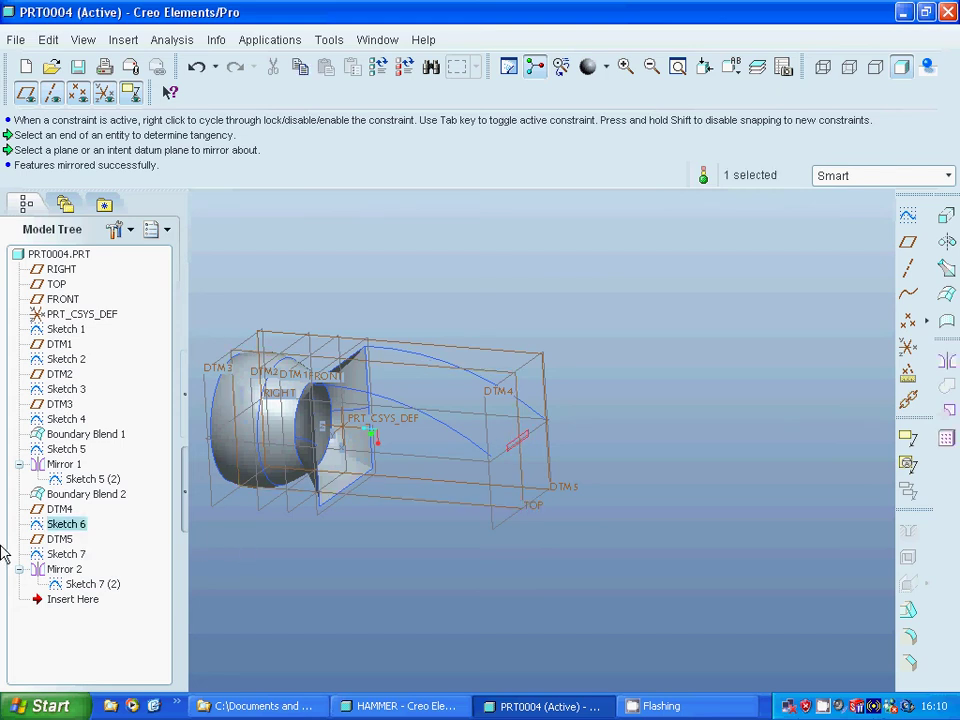
pyautogui.rightClick(85, 526)
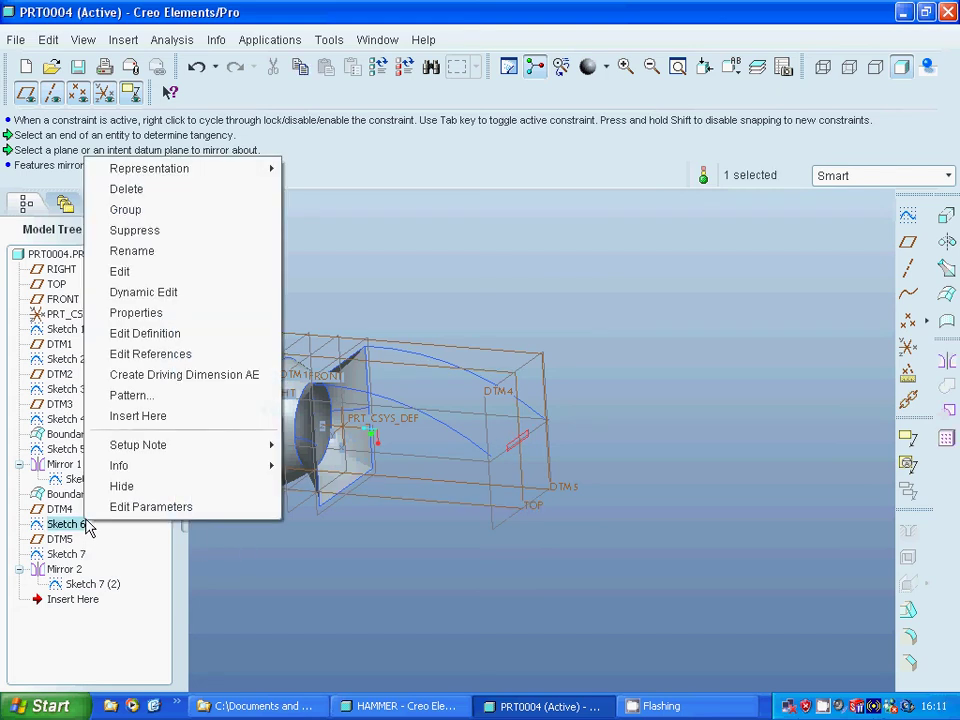
pyautogui.click(154, 333)
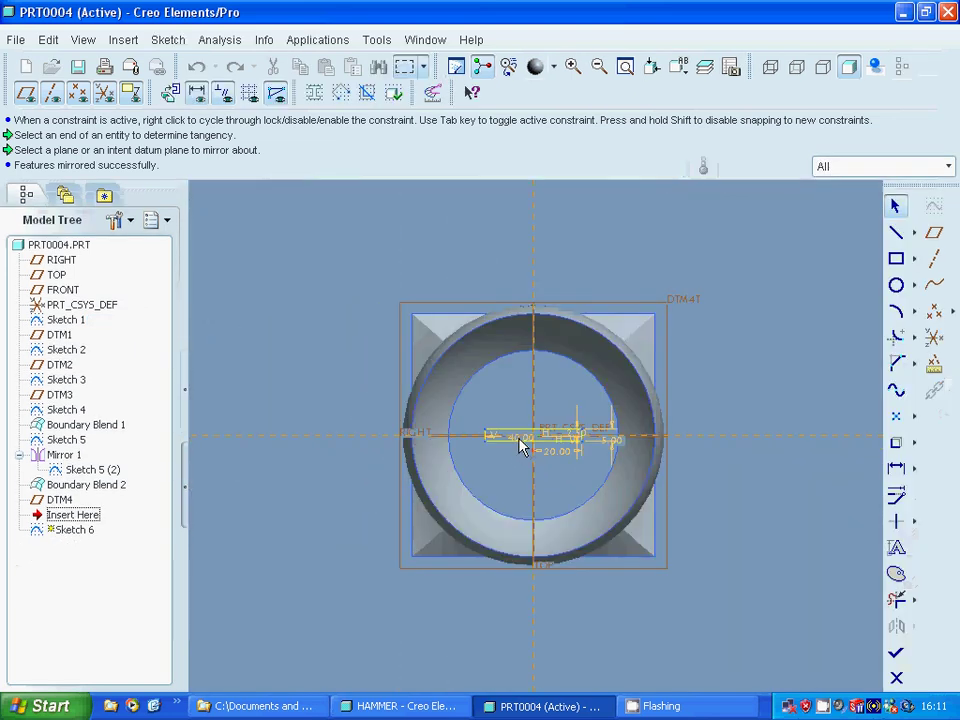
pyautogui.doubleClick(519, 446)
pyautogui.write('100')
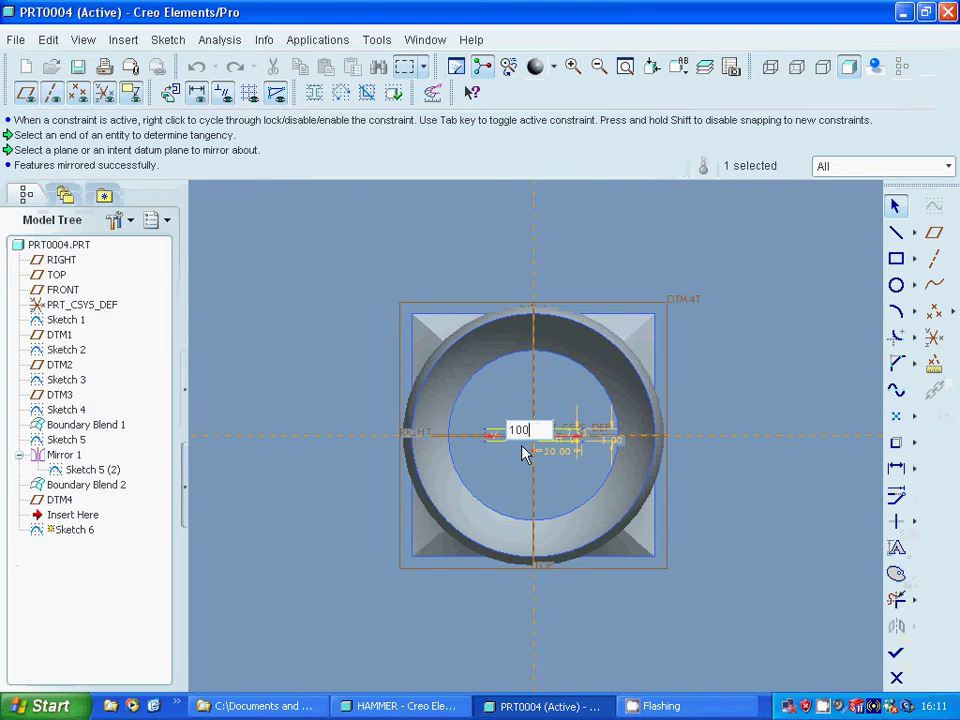
pyautogui.press('Return')
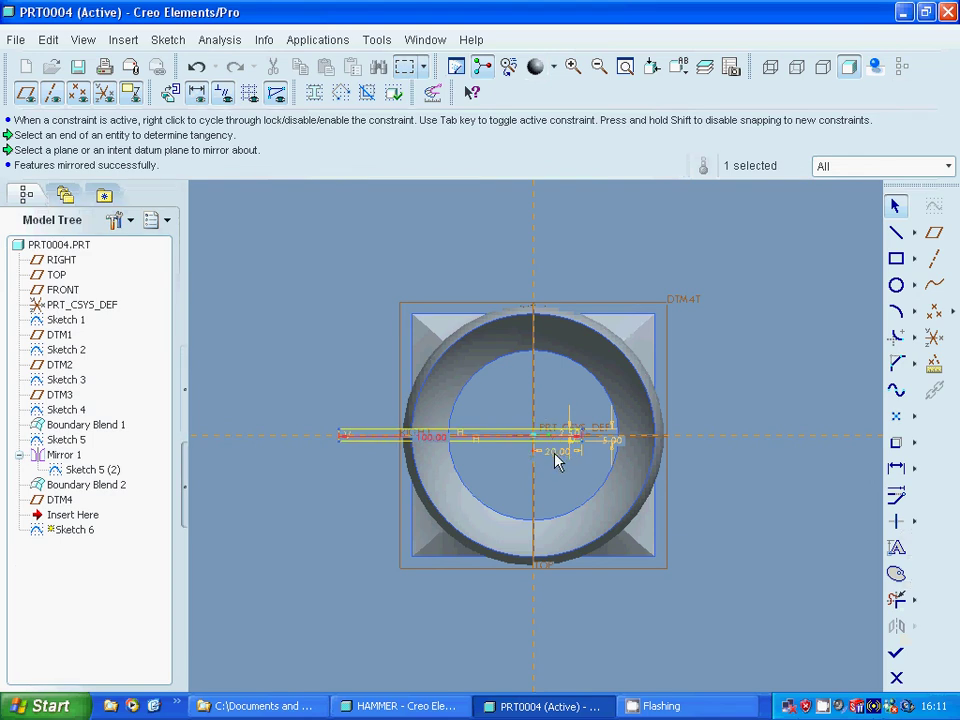
pyautogui.doubleClick(557, 460)
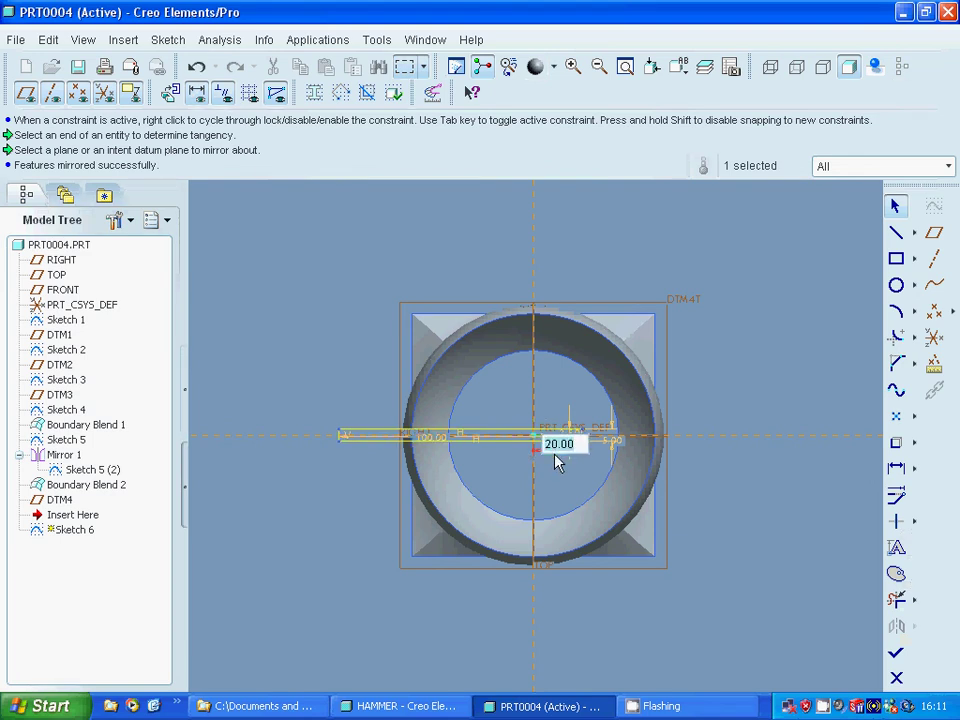
pyautogui.write('50')
pyautogui.press('Return')
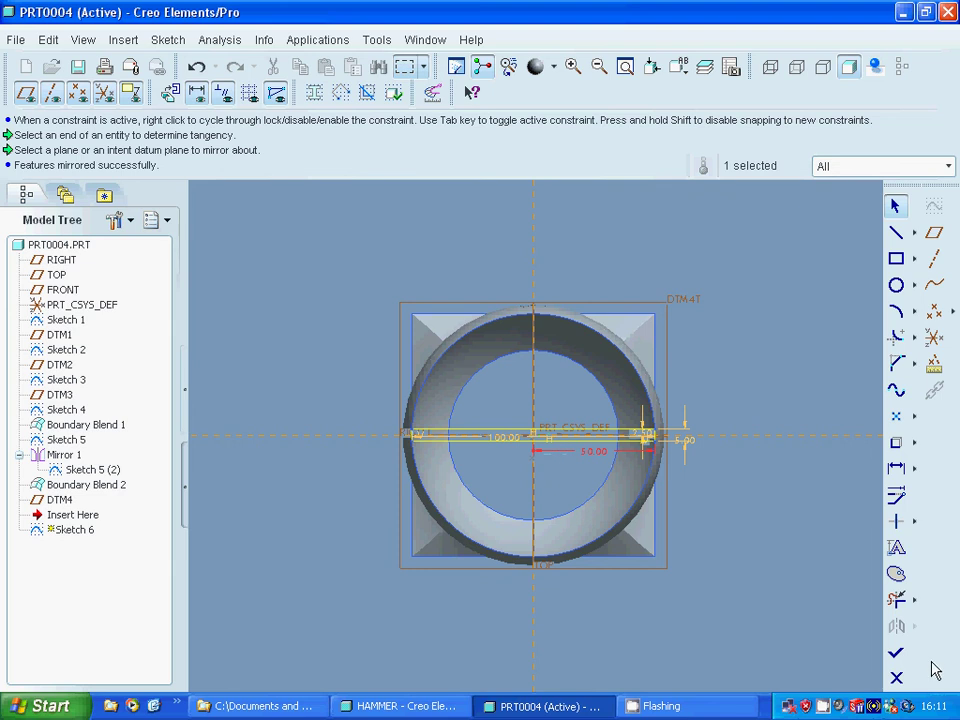
pyautogui.middleClick(670, 490)
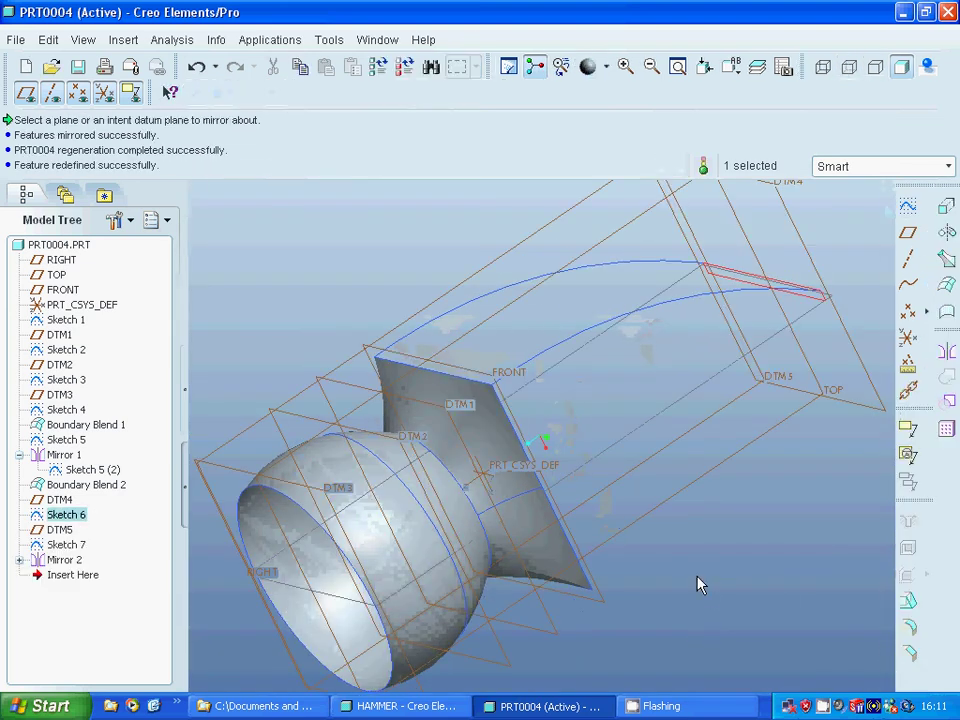
# - Create a boundary blend using the square and thin rectangle as first-direction chains and the two arcs as second-direction chains
pyautogui.click(805, 572)
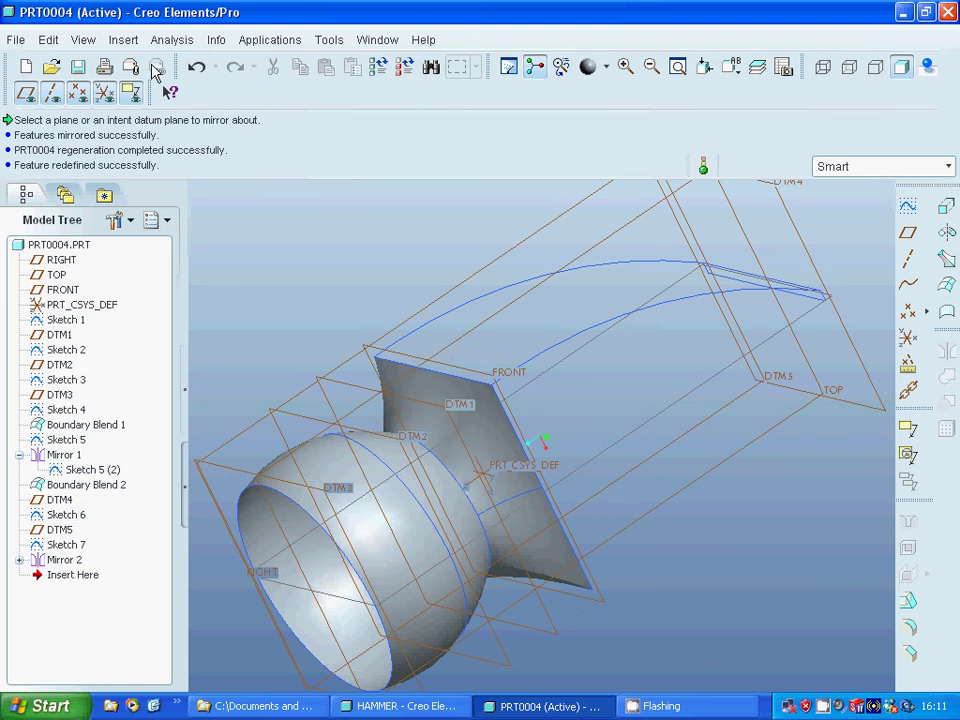
pyautogui.click(123, 40)
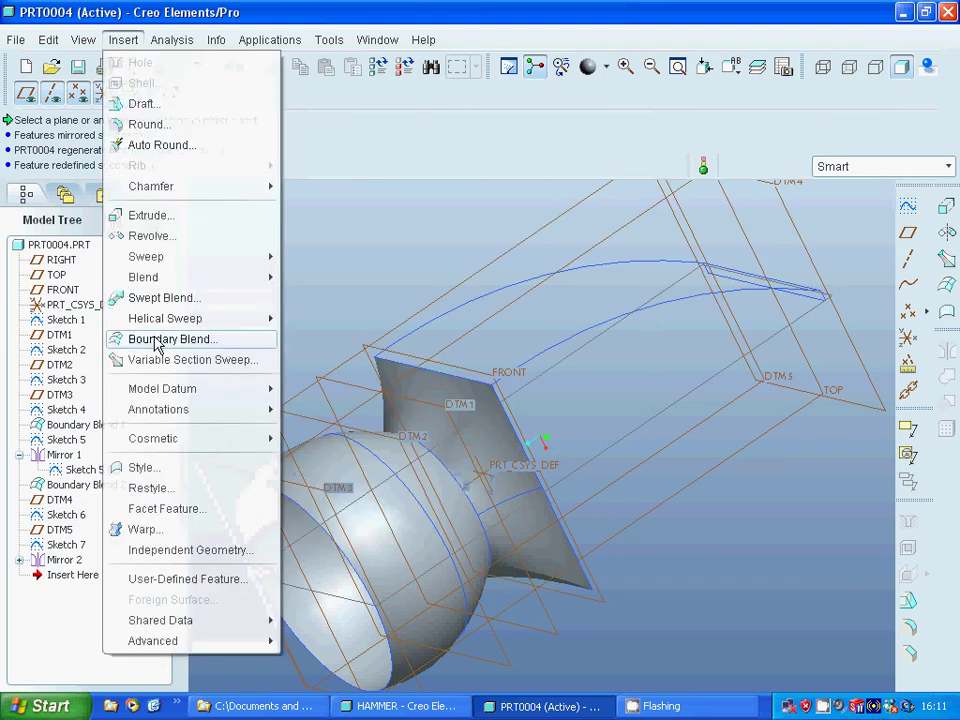
pyautogui.click(248, 340)
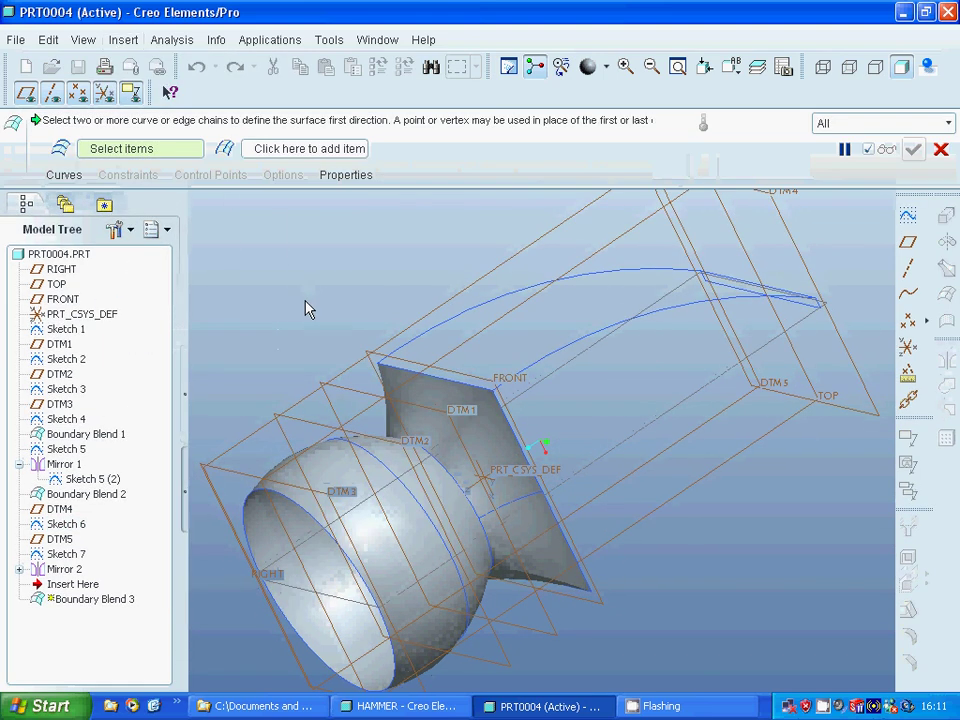
pyautogui.click(435, 388)
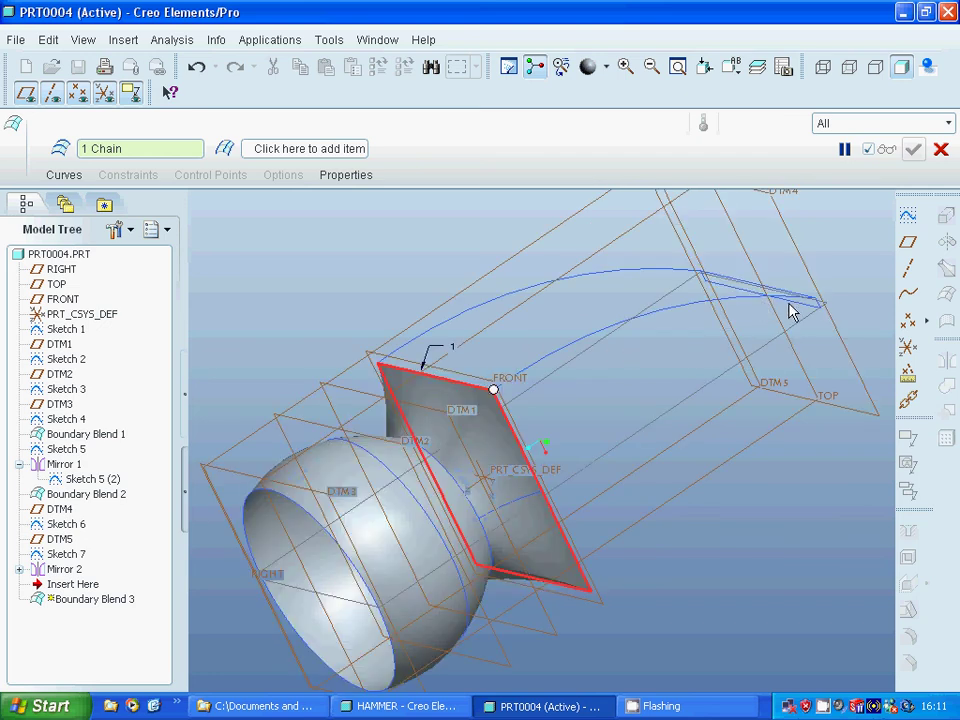
pyautogui.keyDown('ctrl'); pyautogui.click(790, 312); pyautogui.keyUp('ctrl')
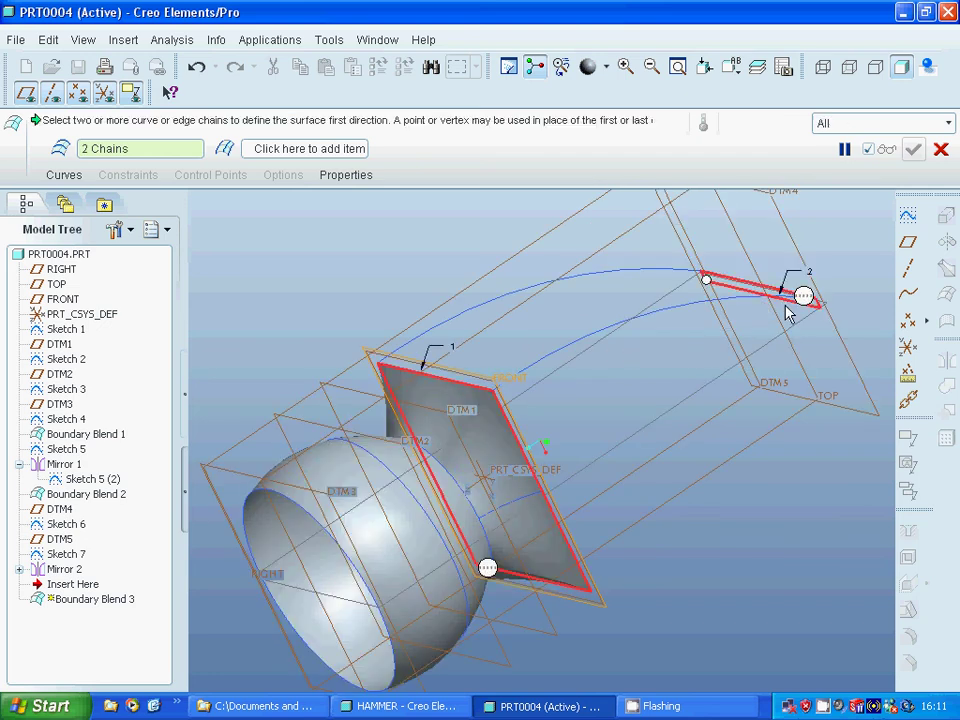
pyautogui.click(318, 152)
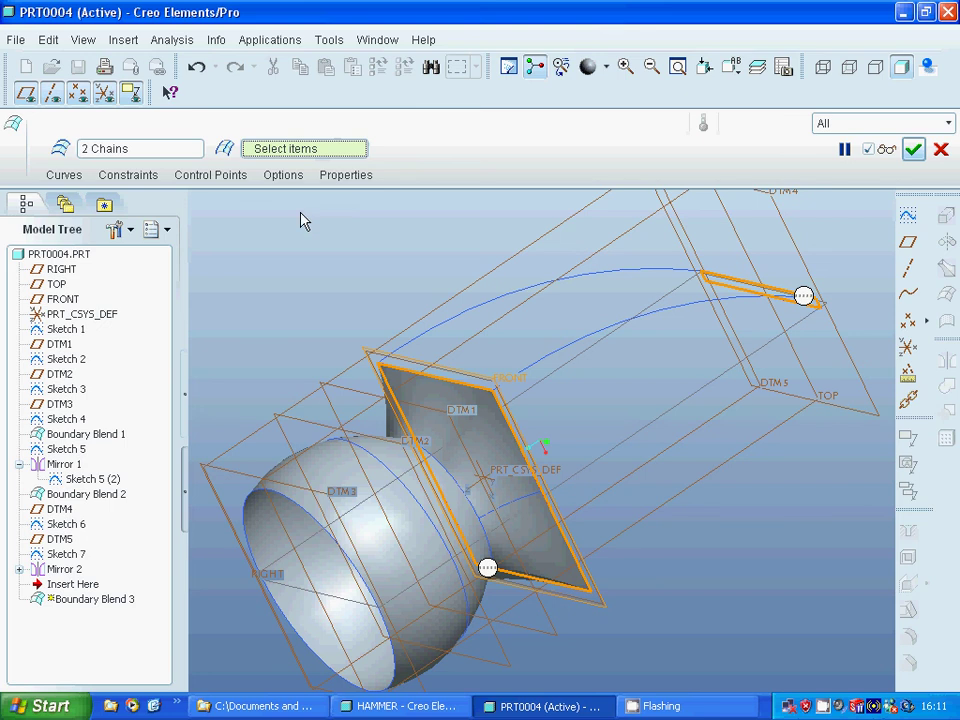
pyautogui.click(436, 332)
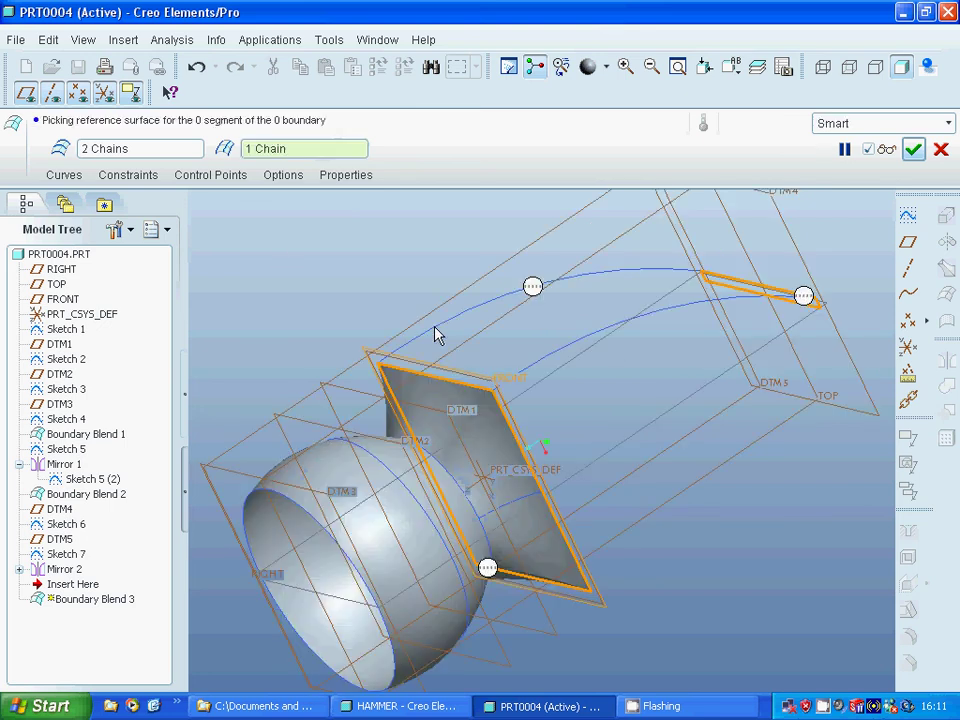
pyautogui.keyDown('ctrl'); pyautogui.click(545, 363); pyautogui.keyUp('ctrl')
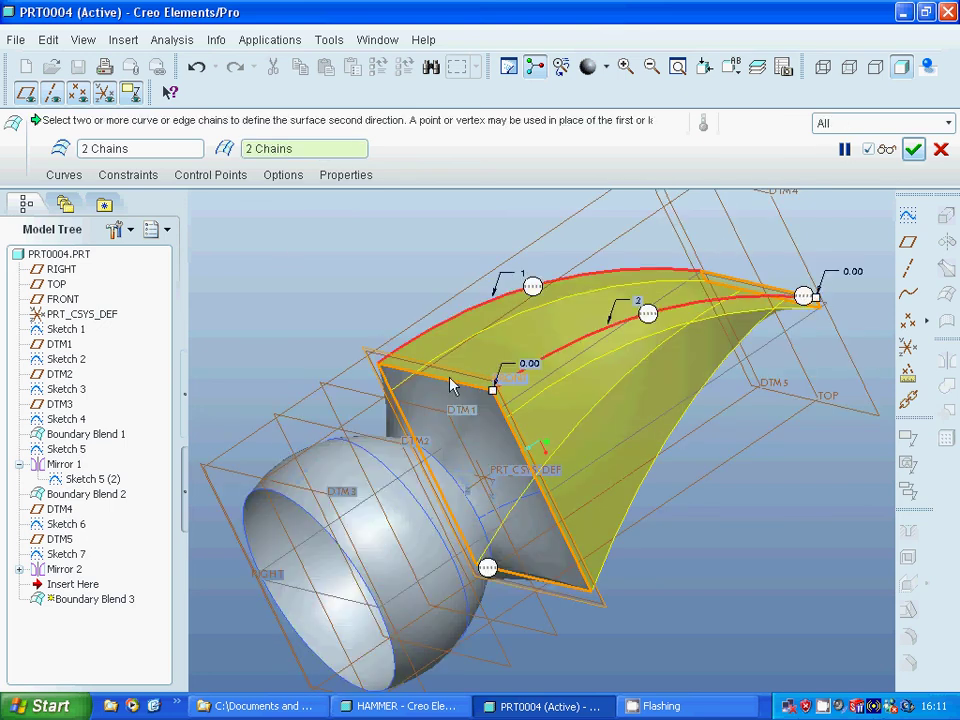
pyautogui.click(913, 148)
# - Examine the new boundary blend surface from several sides, including the standard orientation
pyautogui.moveTo(758, 500)
pyautogui.mouseDown(button='middle')
pyautogui.moveTo(664, 574)
pyautogui.moveTo(746, 491)
pyautogui.mouseUp(button='middle')
pyautogui.moveTo(685, 486); pyautogui.dragTo(699, 99, button='middle')
pyautogui.click(738, 70)
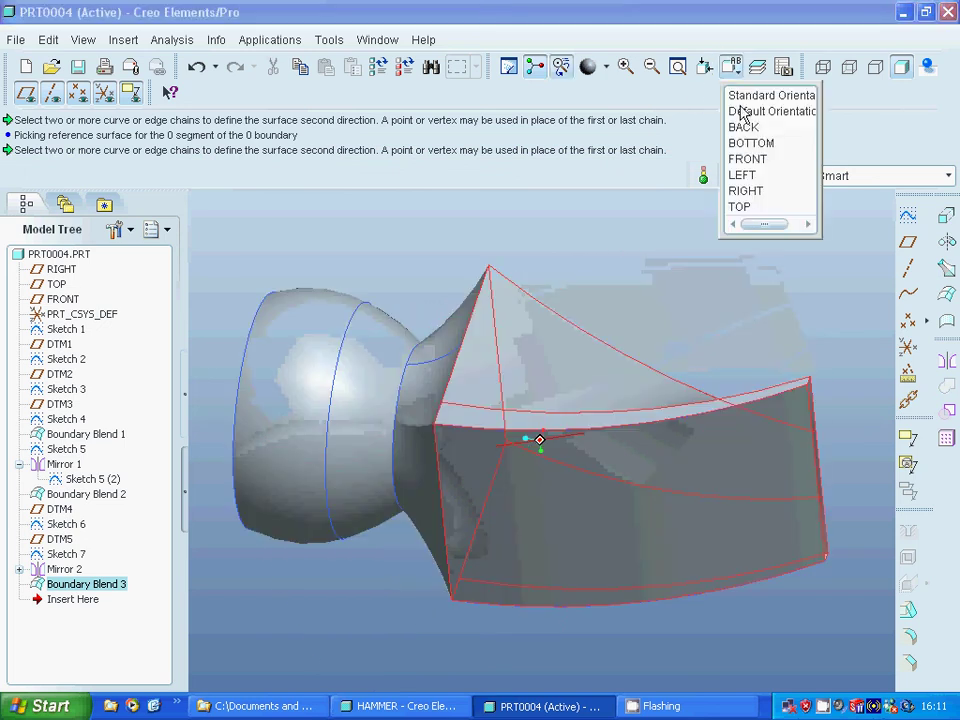
pyautogui.click(740, 95)
pyautogui.moveTo(722, 183)
pyautogui.mouseDown(button='middle')
pyautogui.moveTo(679, 298)
pyautogui.moveTo(722, 347)
pyautogui.mouseUp(button='middle')
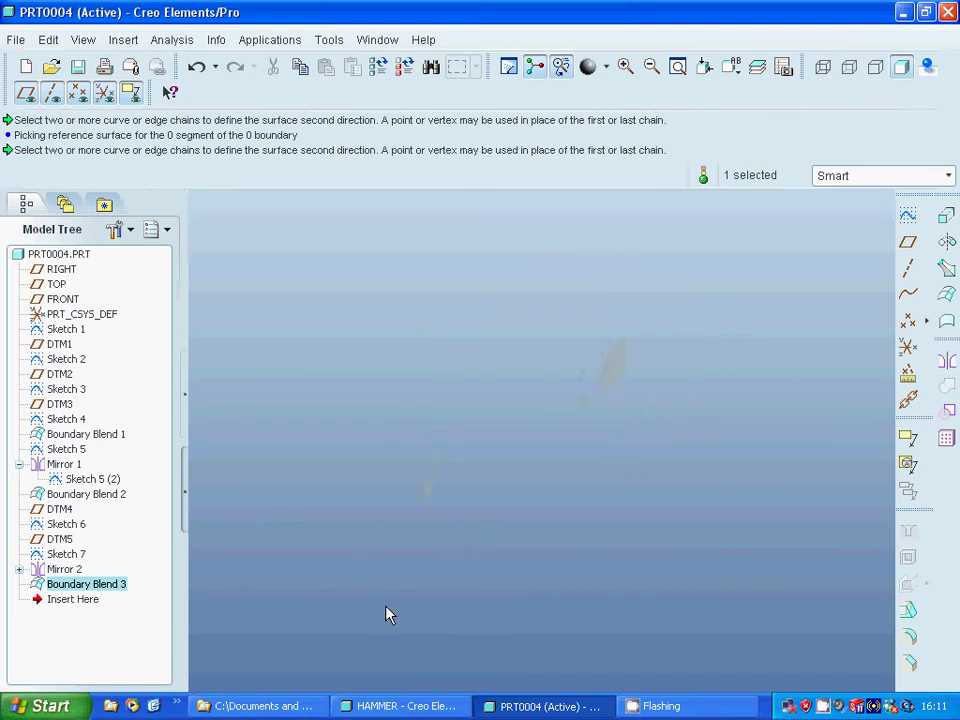
pyautogui.rightClick(824, 708)
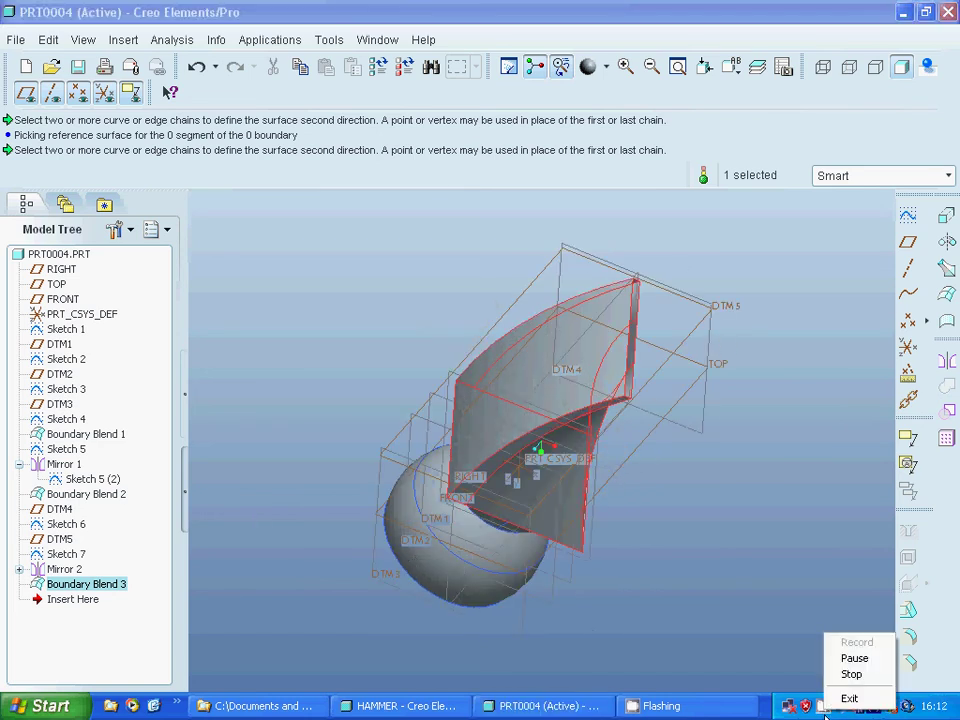